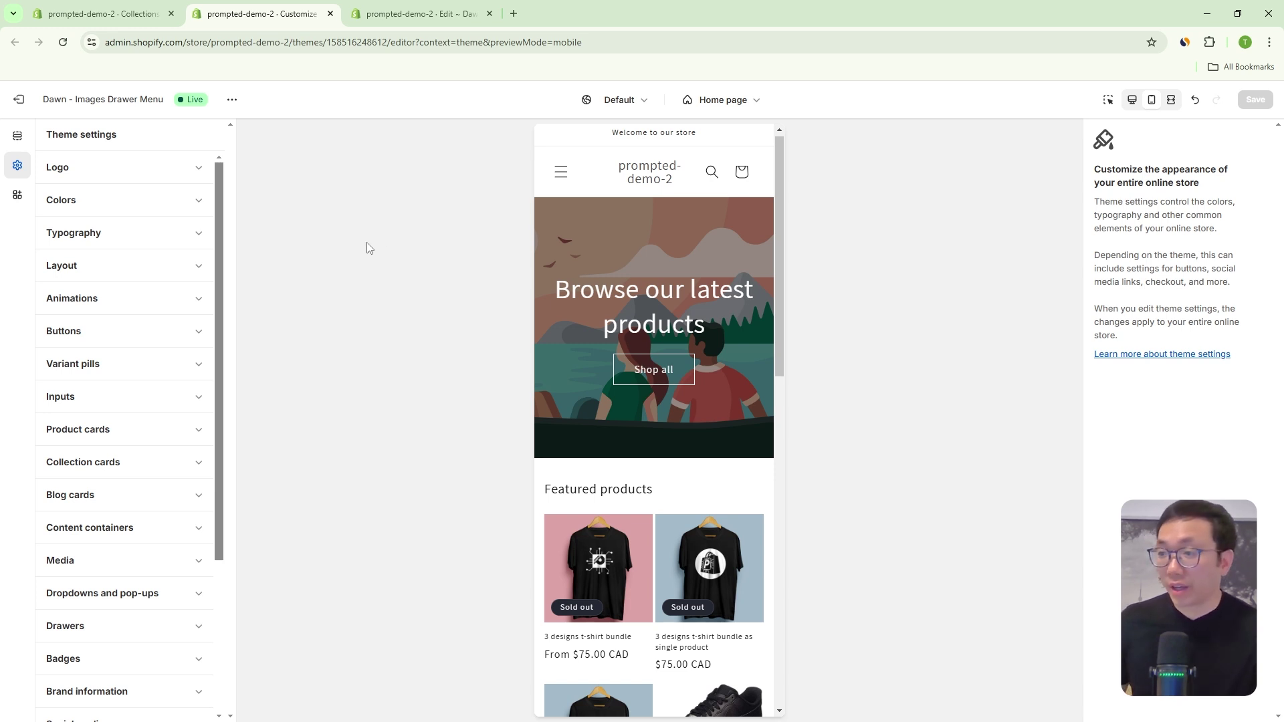
Open the drawer menu in the mobile preview and look through its collection images, page links and footer.
left_click(561, 172)
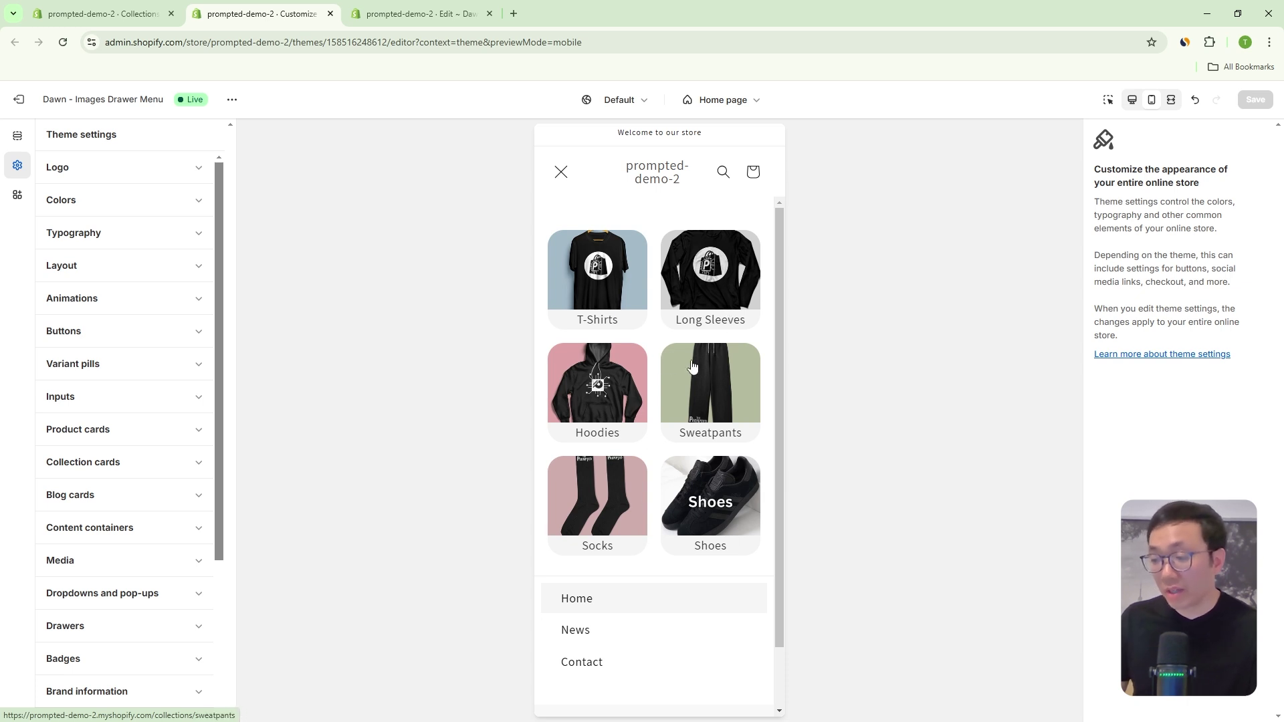
scroll(659, 368, "down", 1)
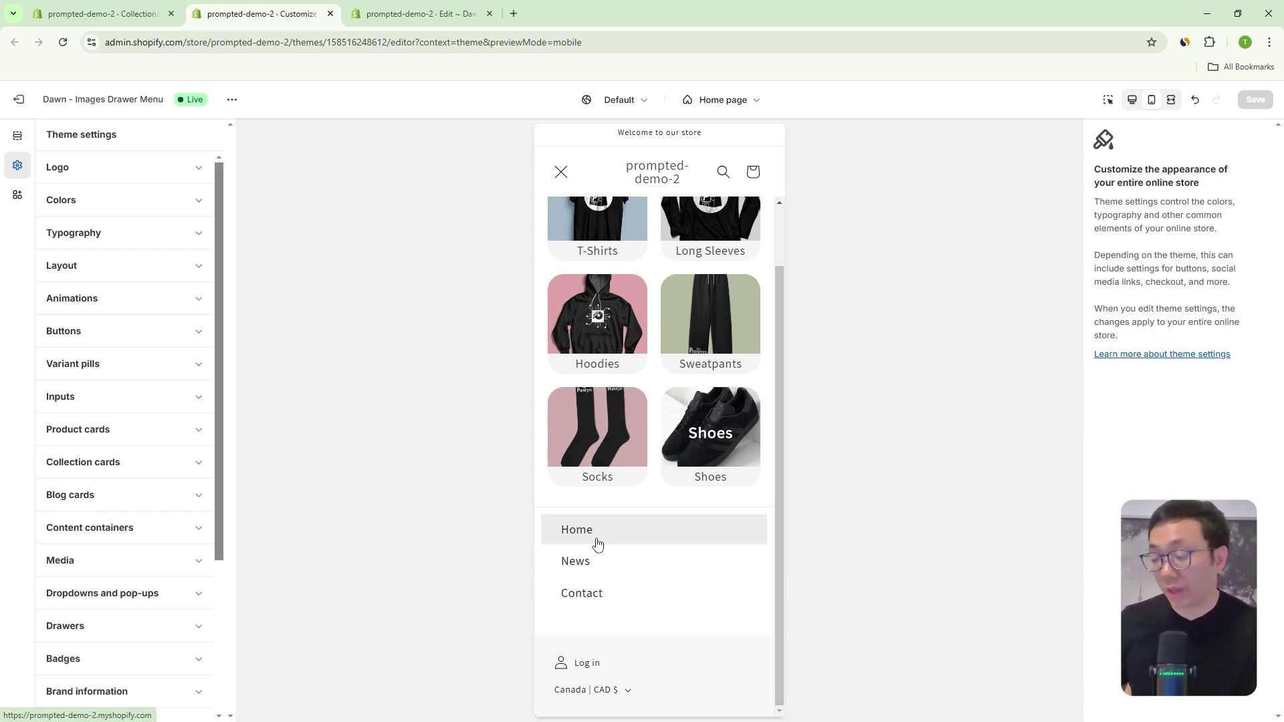
scroll(632, 543, "up", 1)
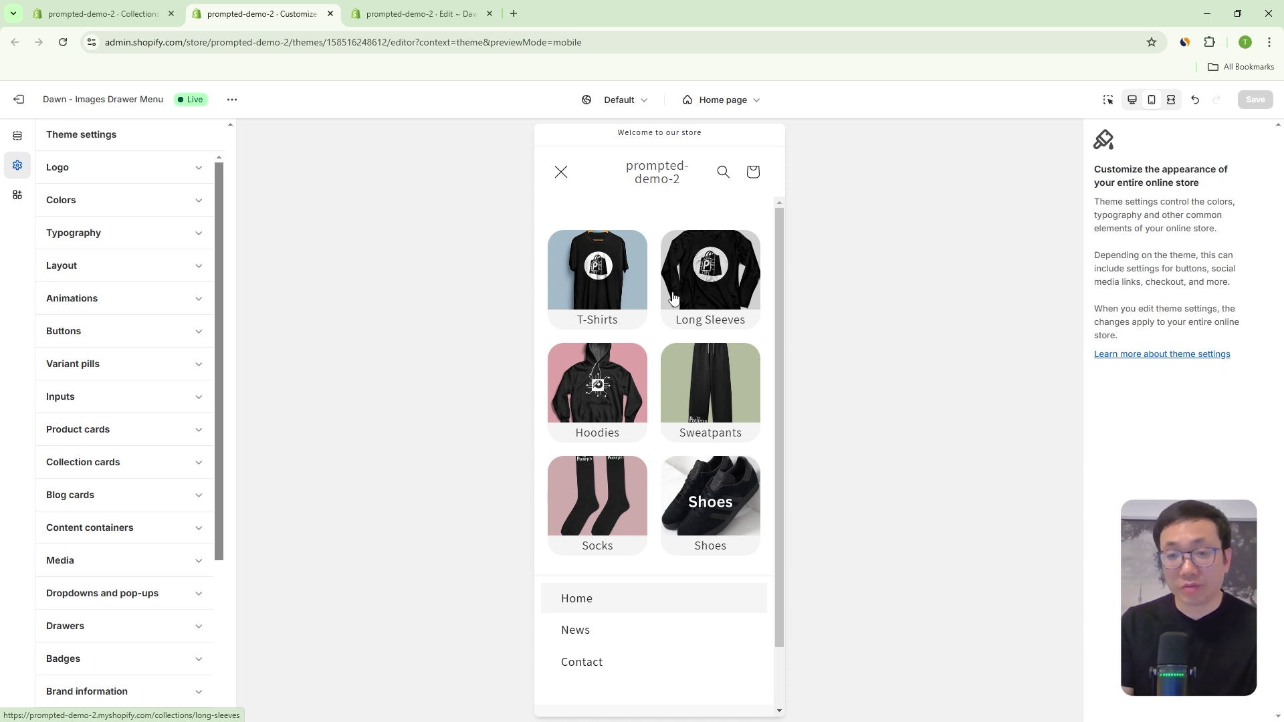
Expand the Custom Header Drawer Menu settings in the theme settings and bring all its options into view.
scroll(525, 343, "down", 3)
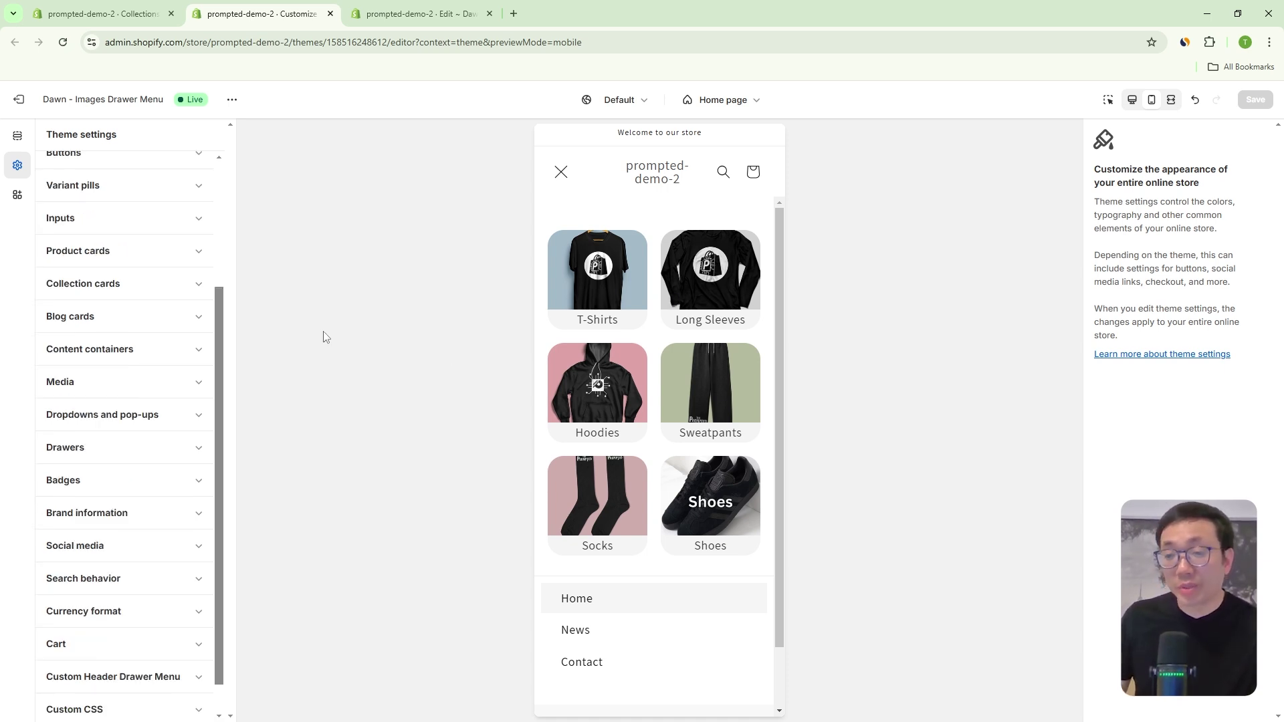
left_click_drag(223, 309, 254, 177)
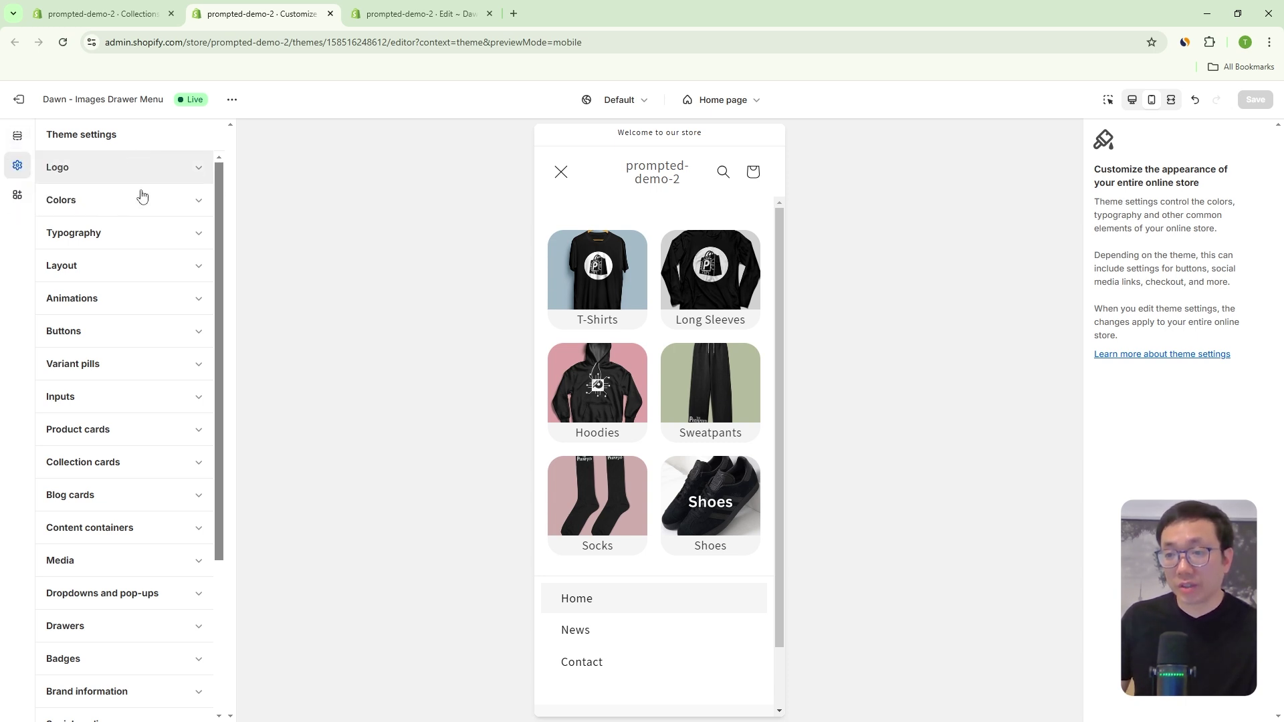
scroll(158, 358, "down", 5)
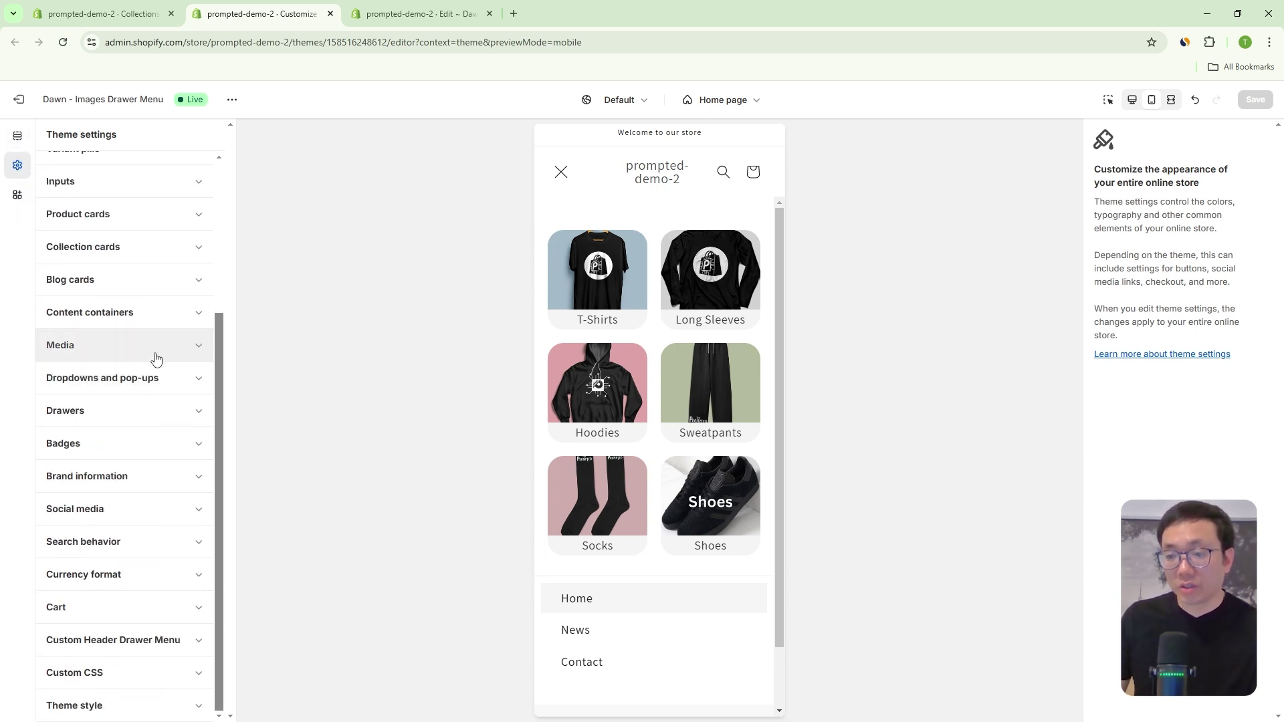
left_click(112, 642)
scroll(107, 468, "down", 6)
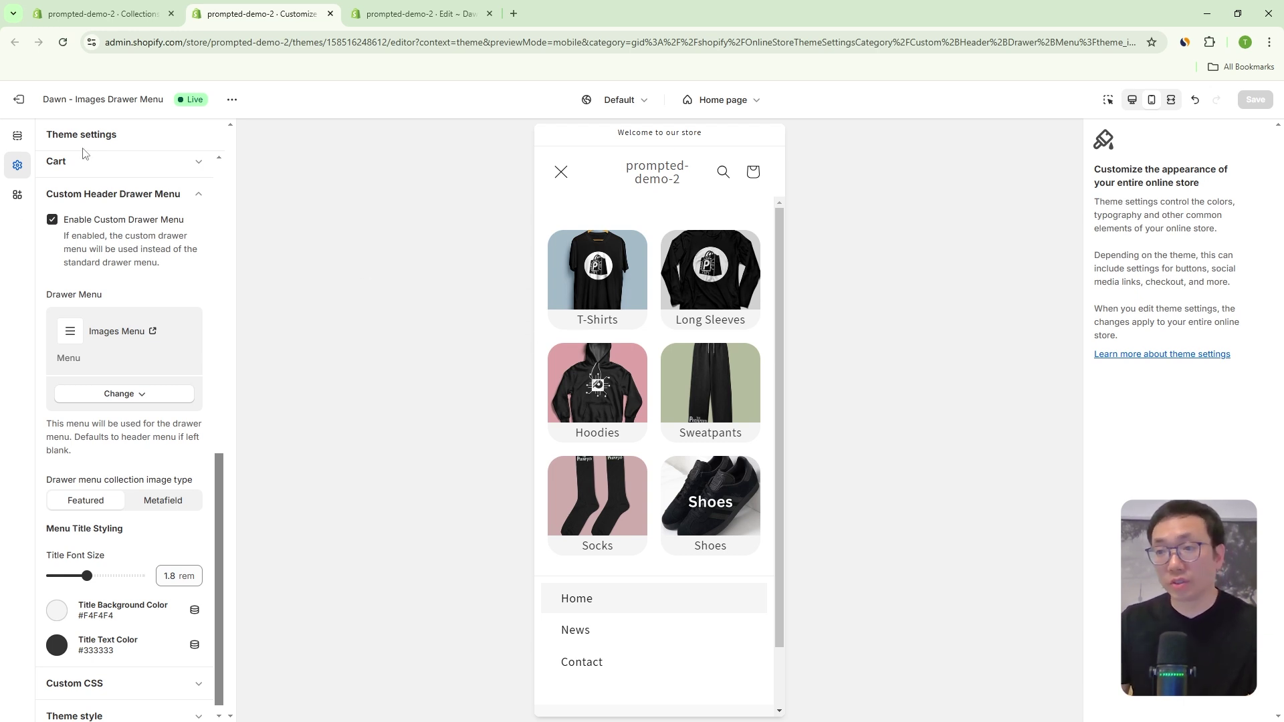
Disable the custom drawer menu and preview the standard drawer, including its Shop All submenu.
left_click(53, 220)
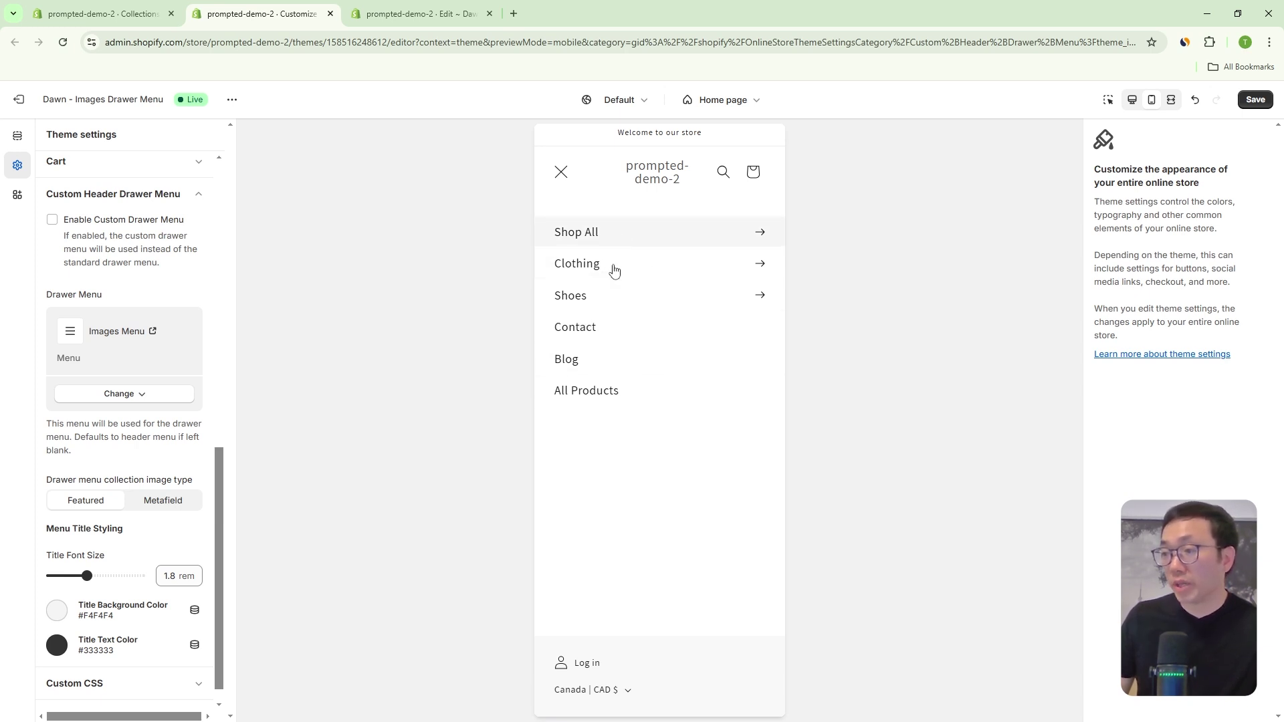
left_click(625, 232)
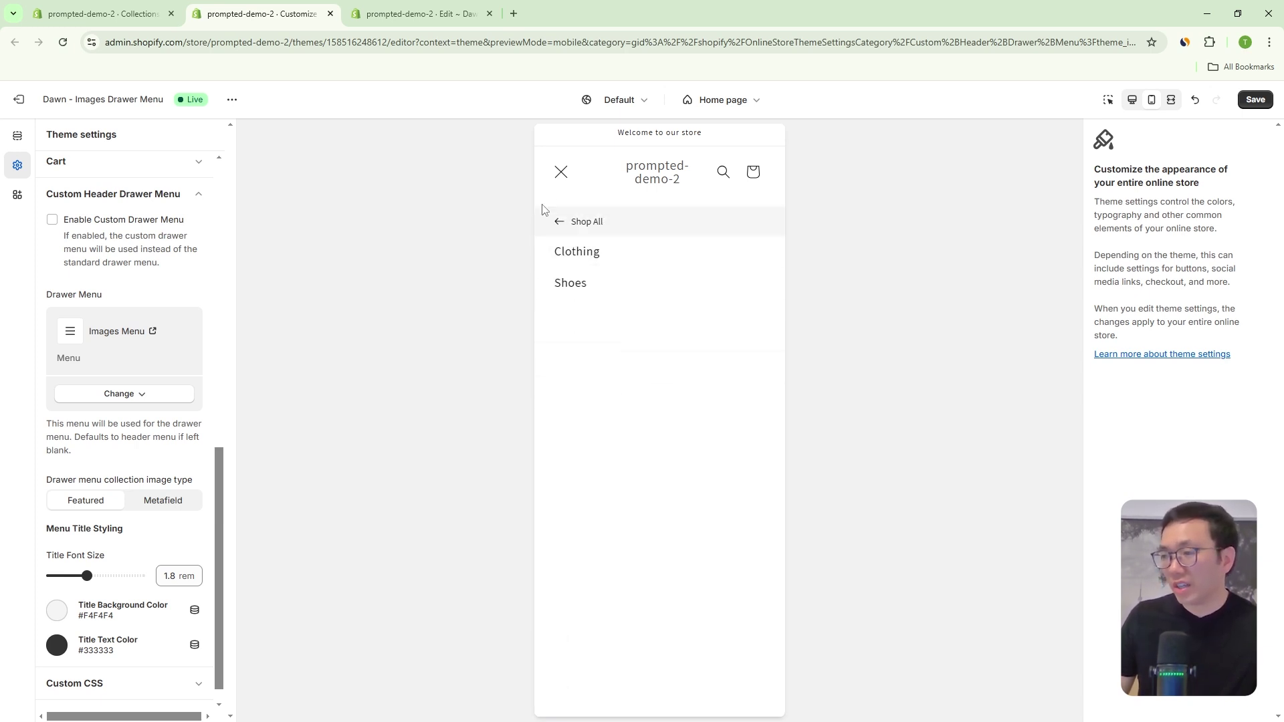
left_click(559, 222)
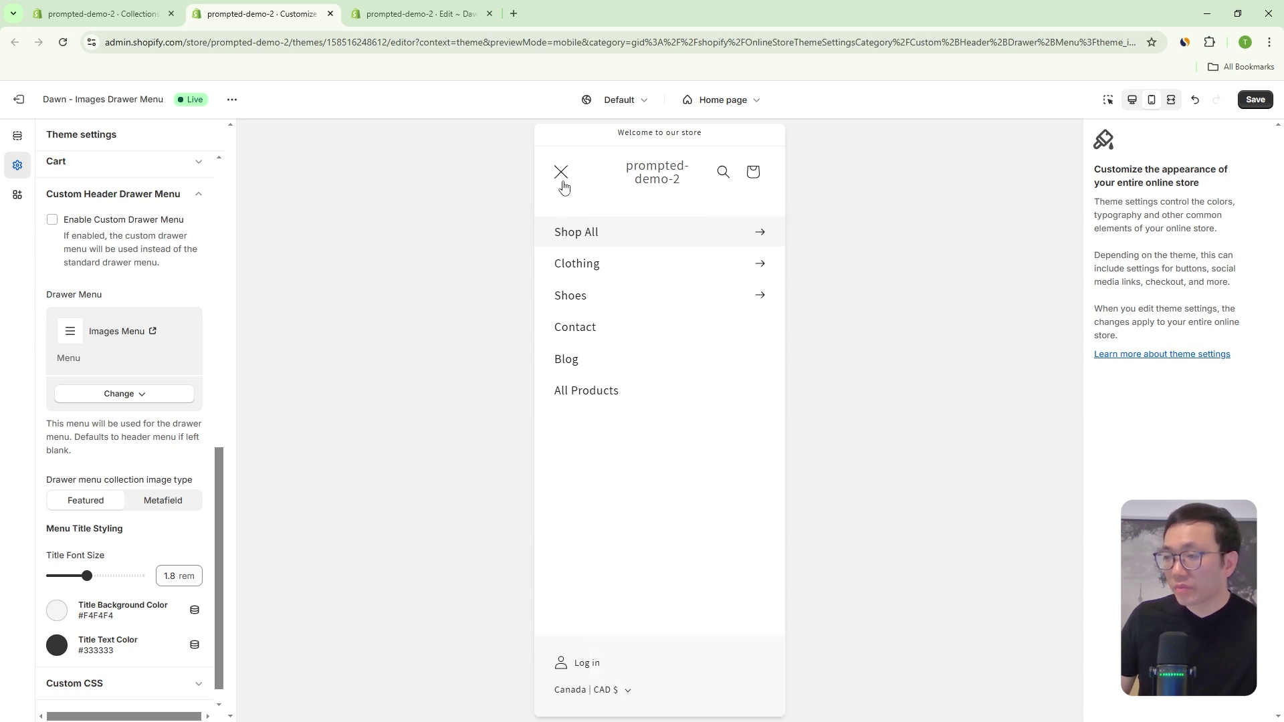
left_click(561, 175)
Re-enable the custom drawer menu and reopen the drawer in the mobile preview.
left_click(52, 220)
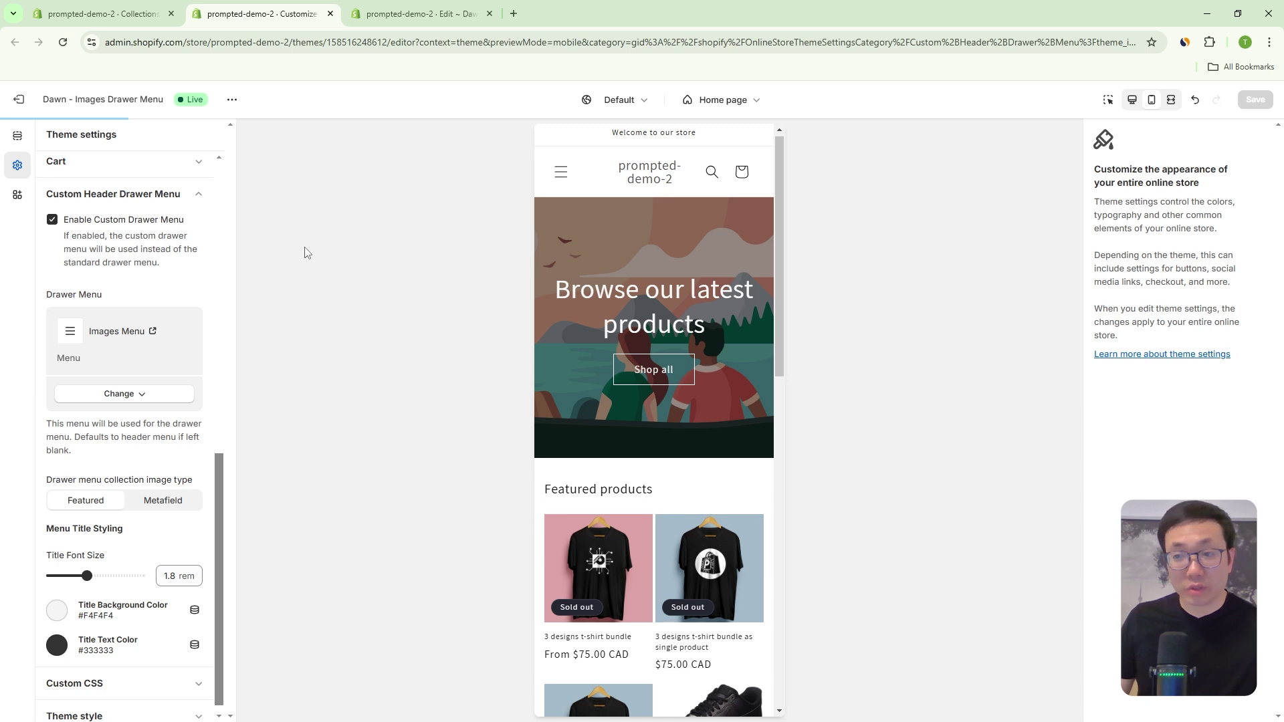
left_click(560, 175)
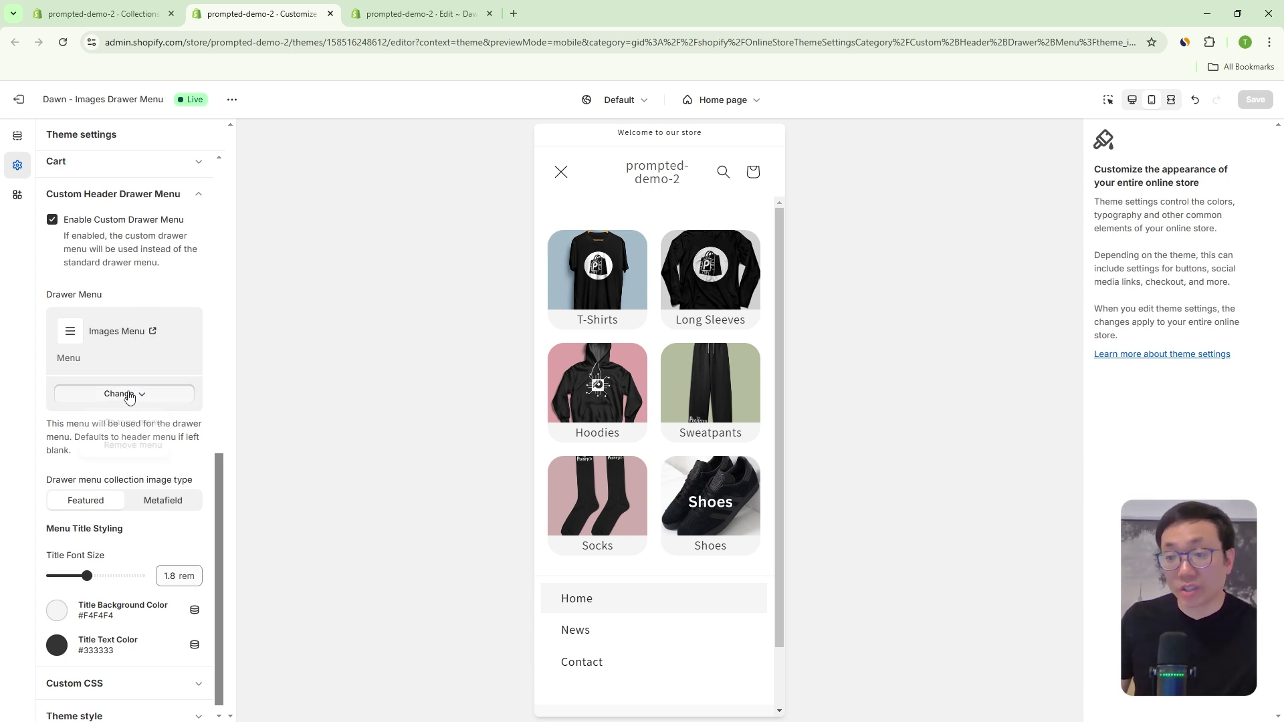
View the options for changing the custom drawer's assigned menu, and close the drawer in the preview.
left_click(129, 395)
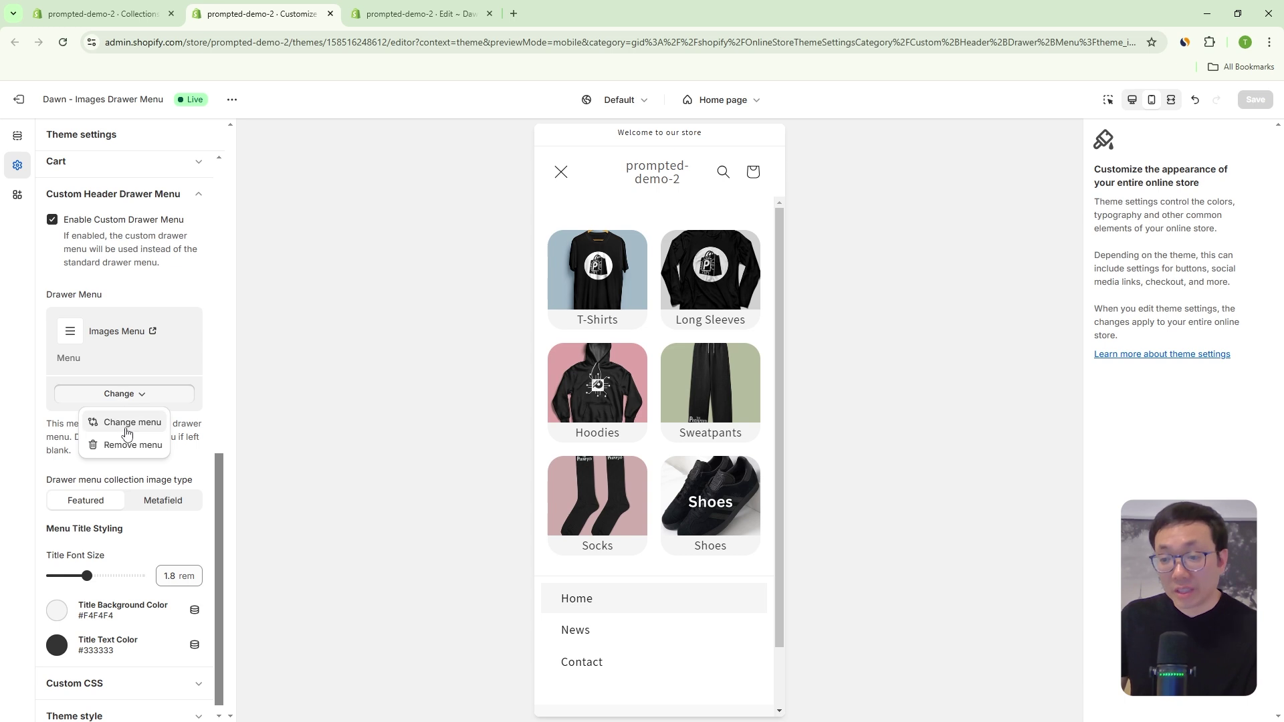
left_click(298, 308)
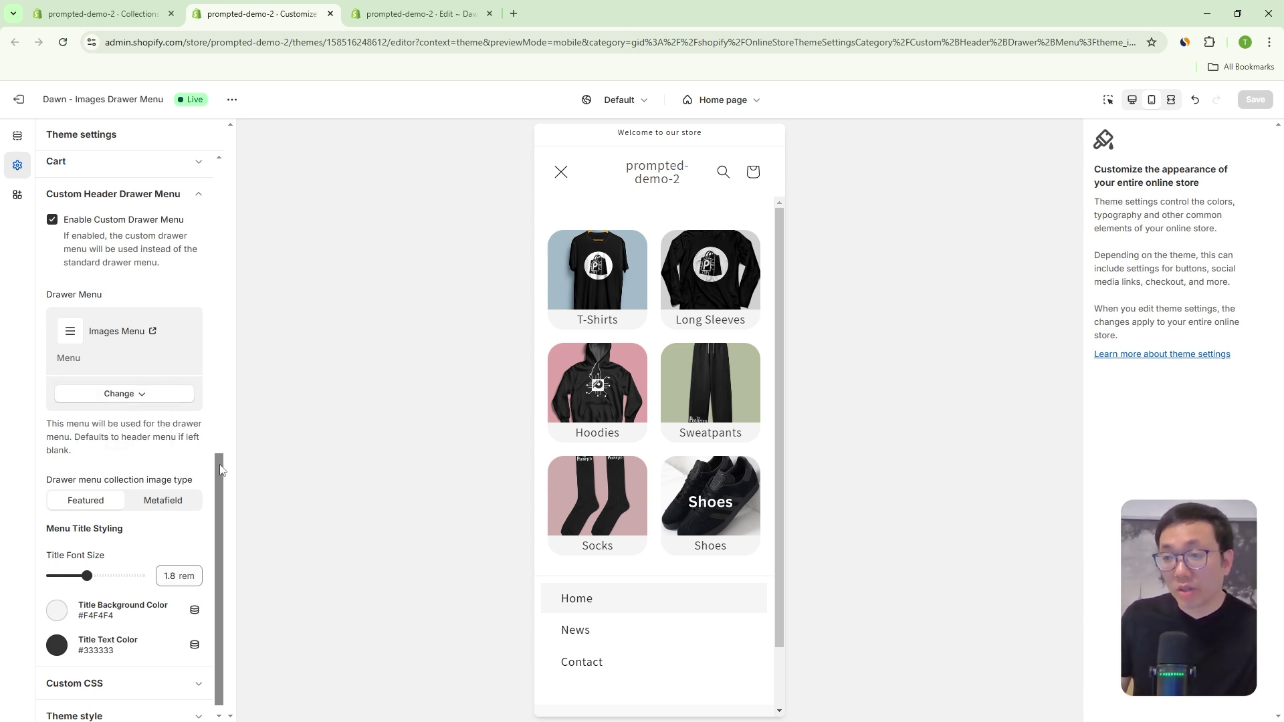
left_click(560, 172)
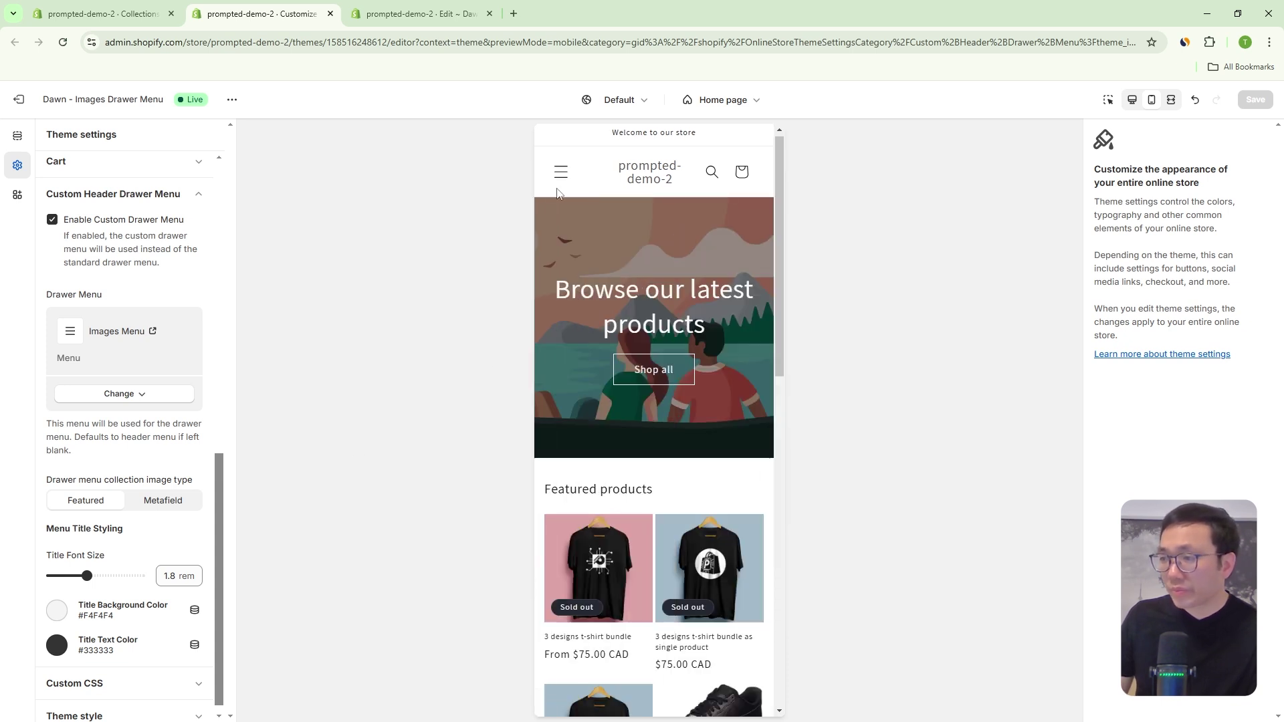
Open the Header section's settings and check which menu it uses and how it can be changed.
left_click(18, 137)
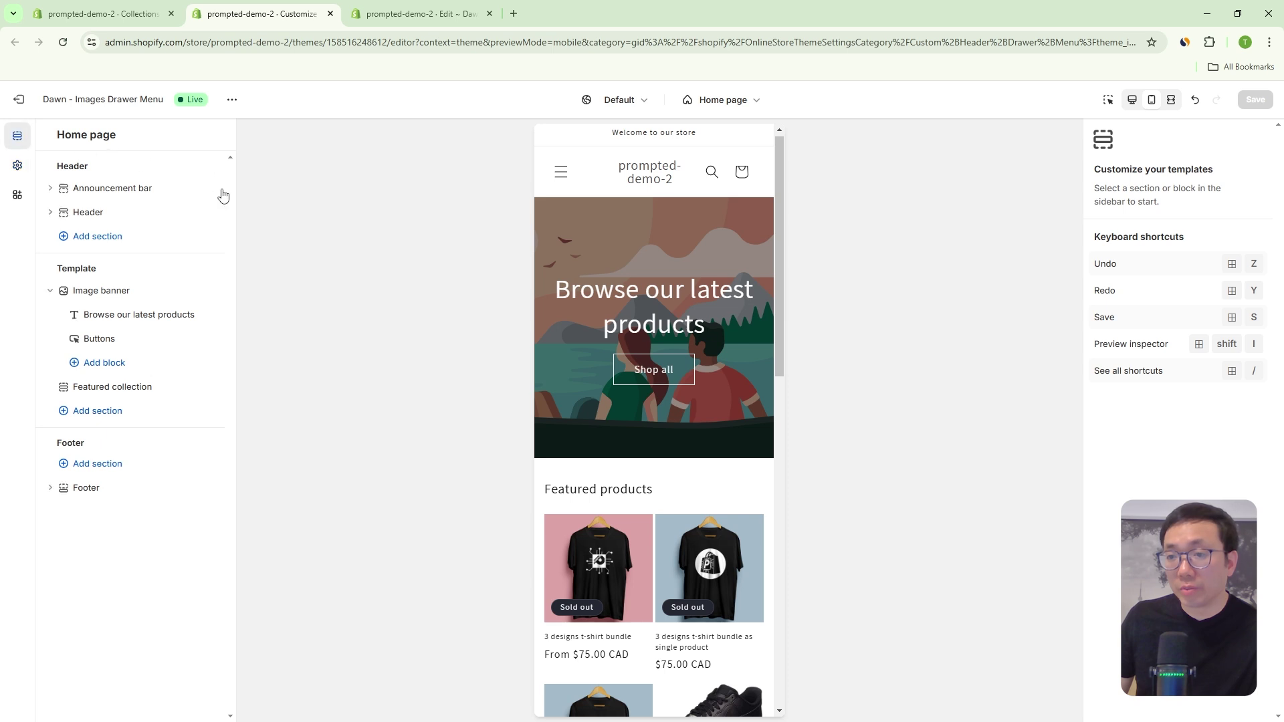
left_click(100, 213)
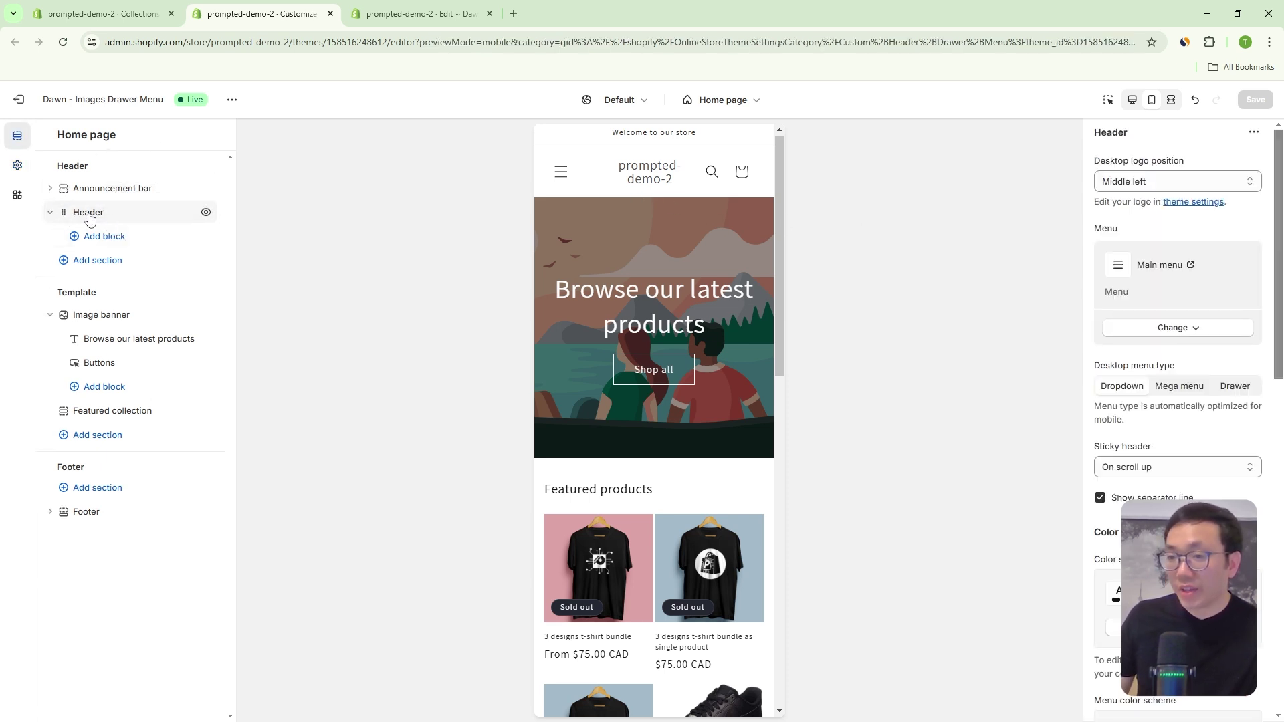
mouse_move(100, 222)
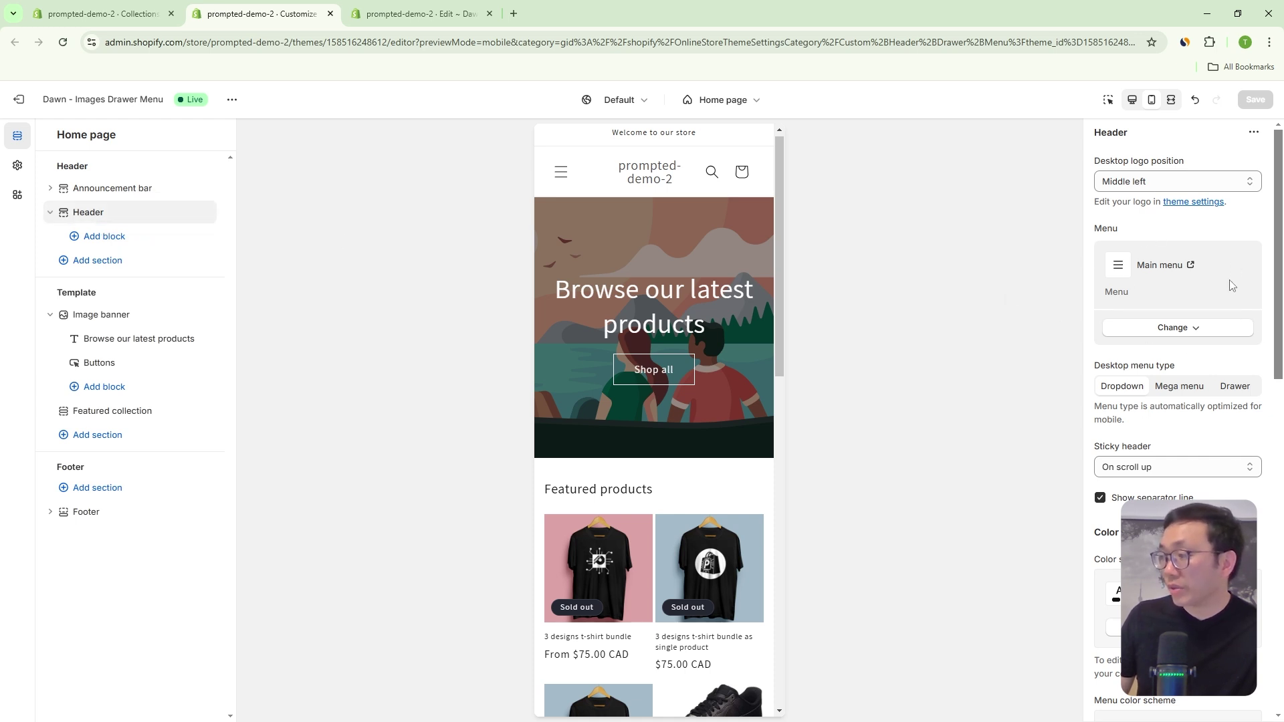
left_click(1170, 328)
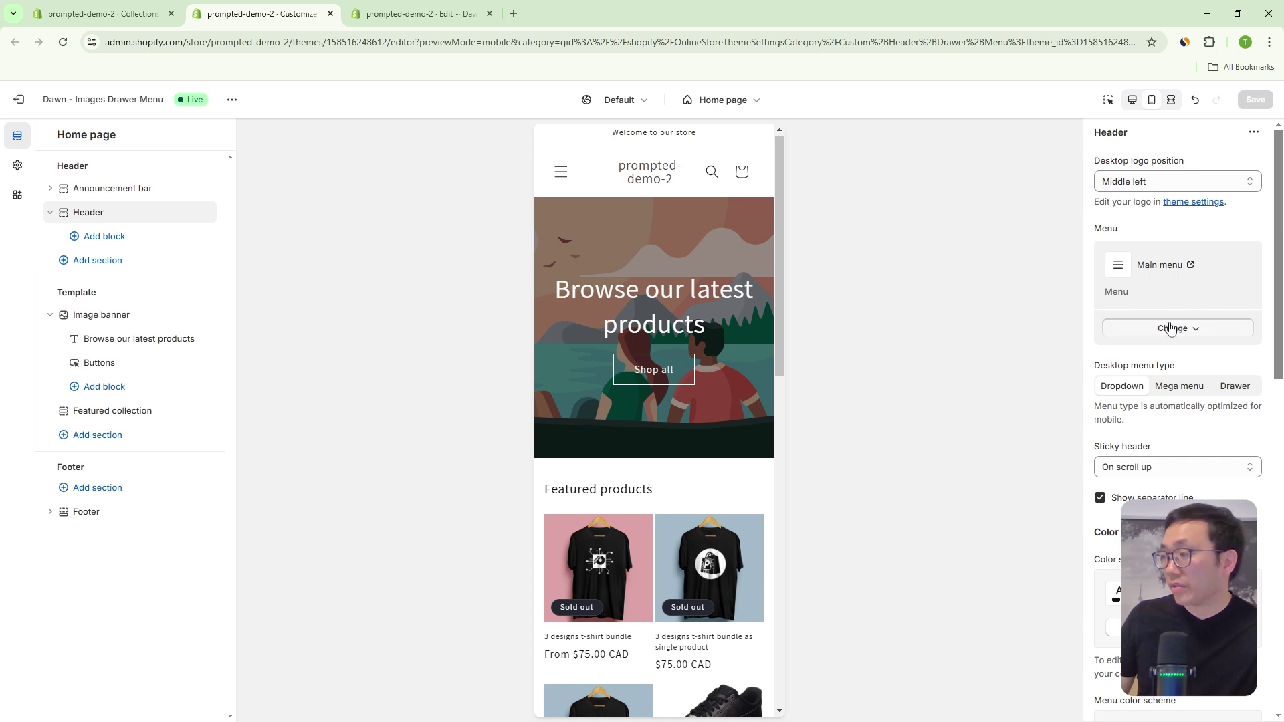
left_click(904, 266)
Compare the mobile preview's image drawer menu with the header navigation in the desktop preview.
left_click(561, 174)
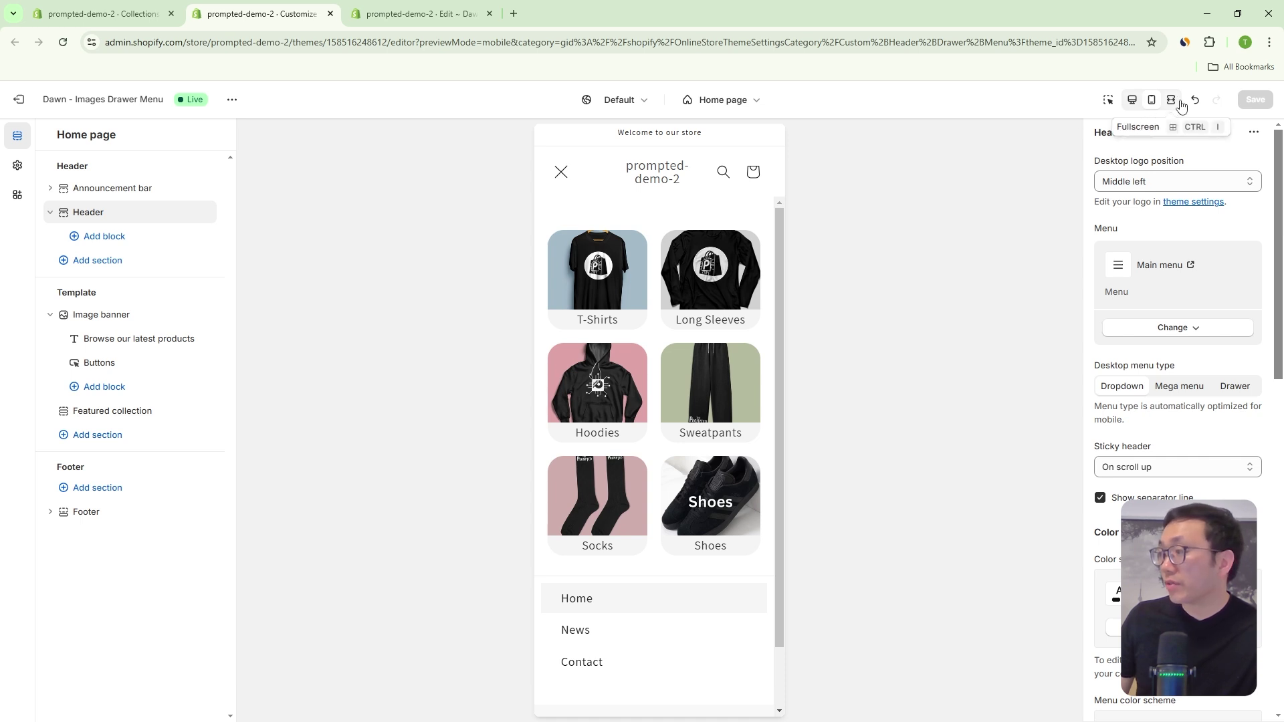
left_click(1132, 100)
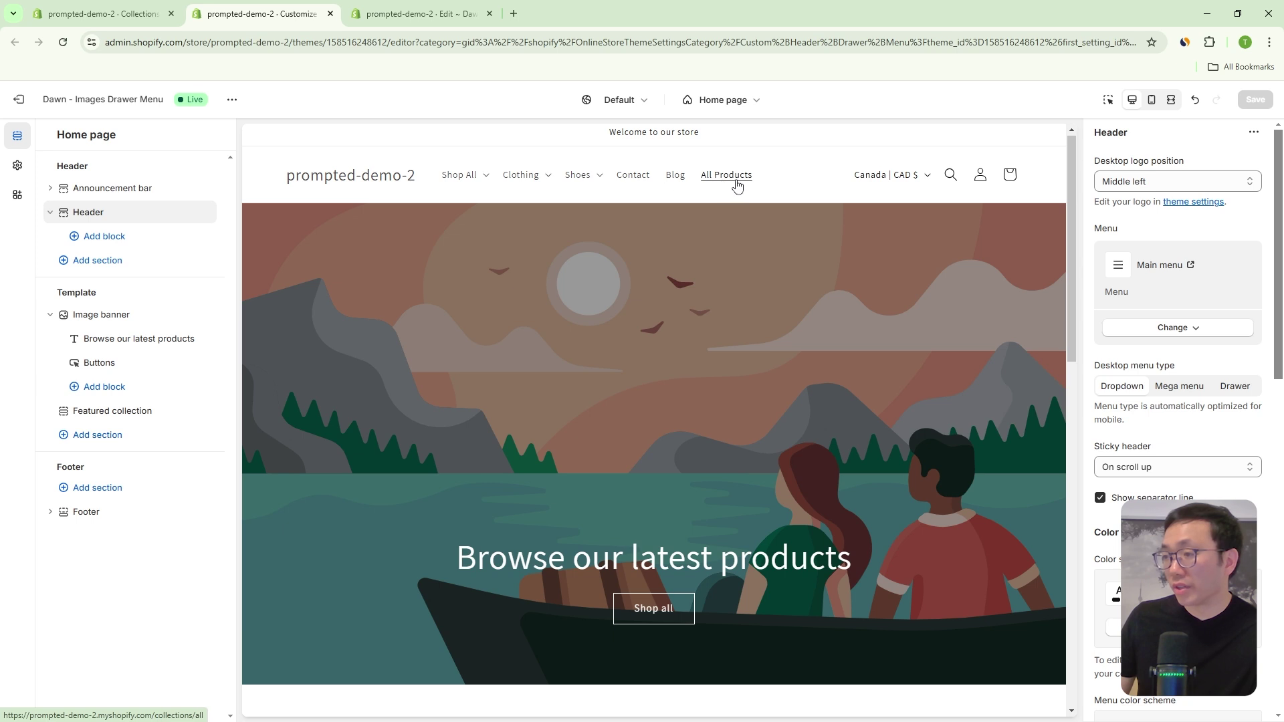
left_click(1151, 99)
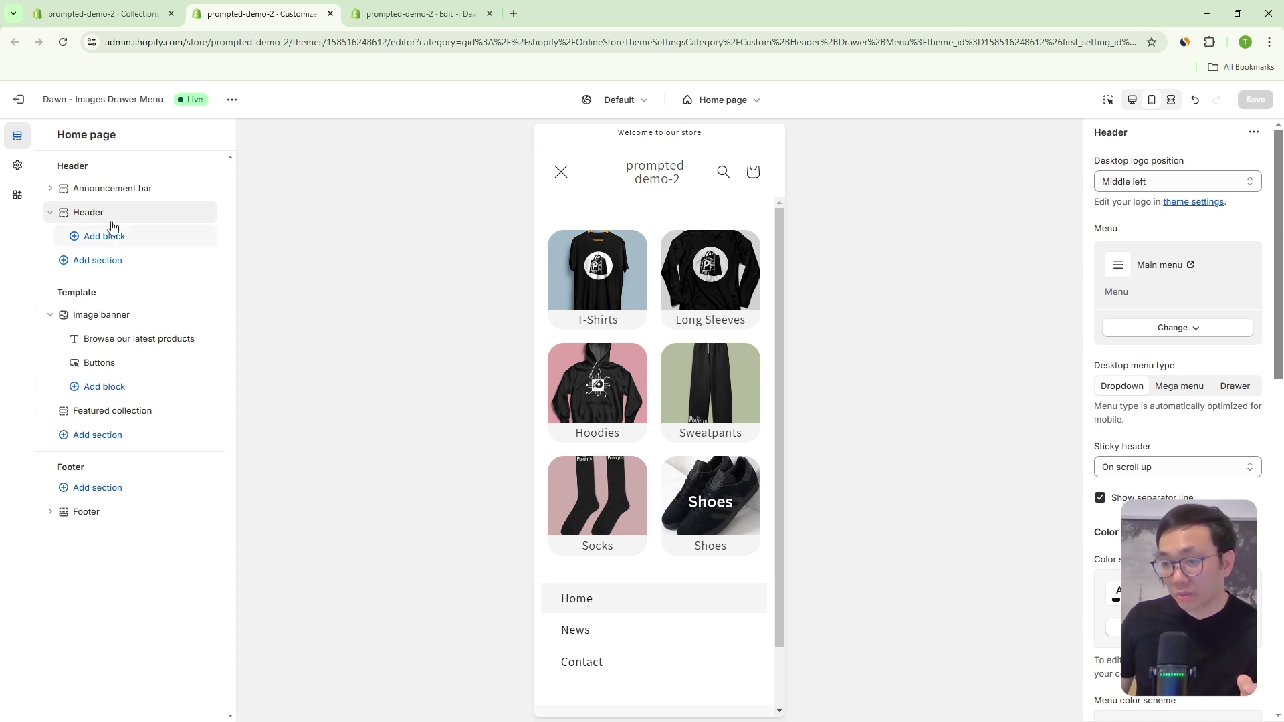
Set the Custom Header Drawer Menu's drawer menu to Main menu and open the drawer in the mobile preview.
left_click(17, 175)
scroll(120, 338, "down", 9)
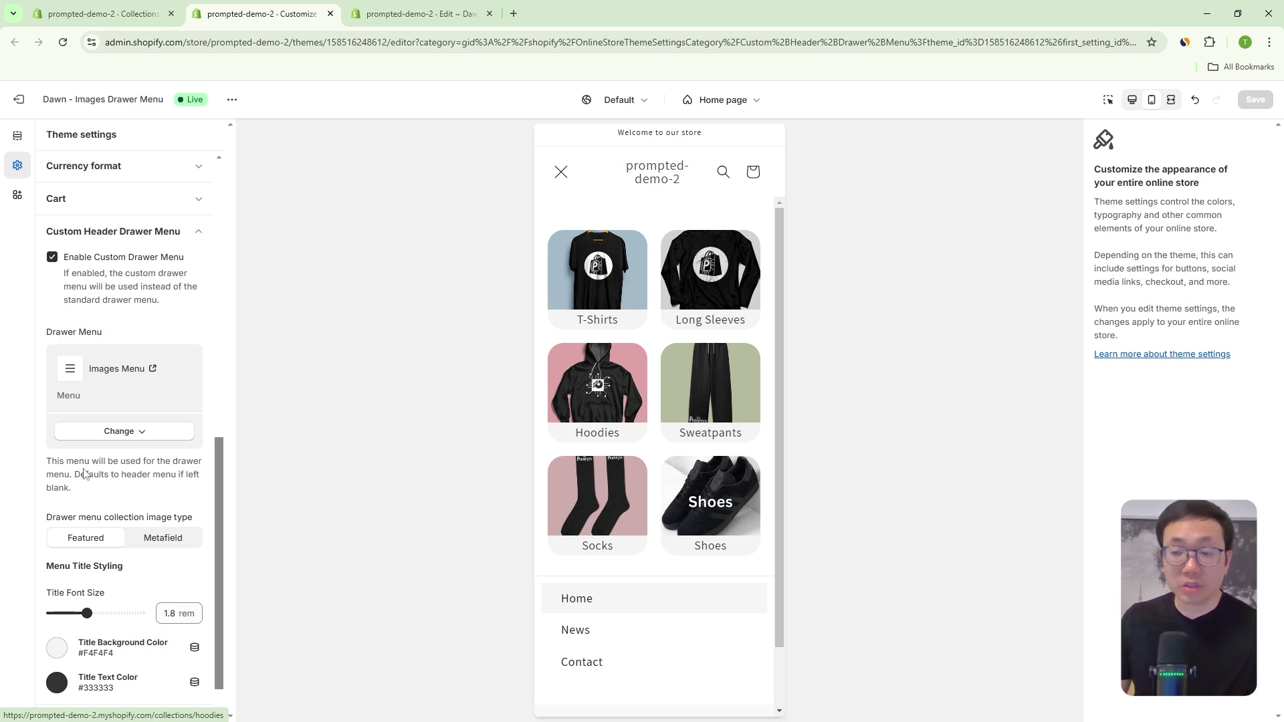
left_click(148, 436)
left_click(141, 455)
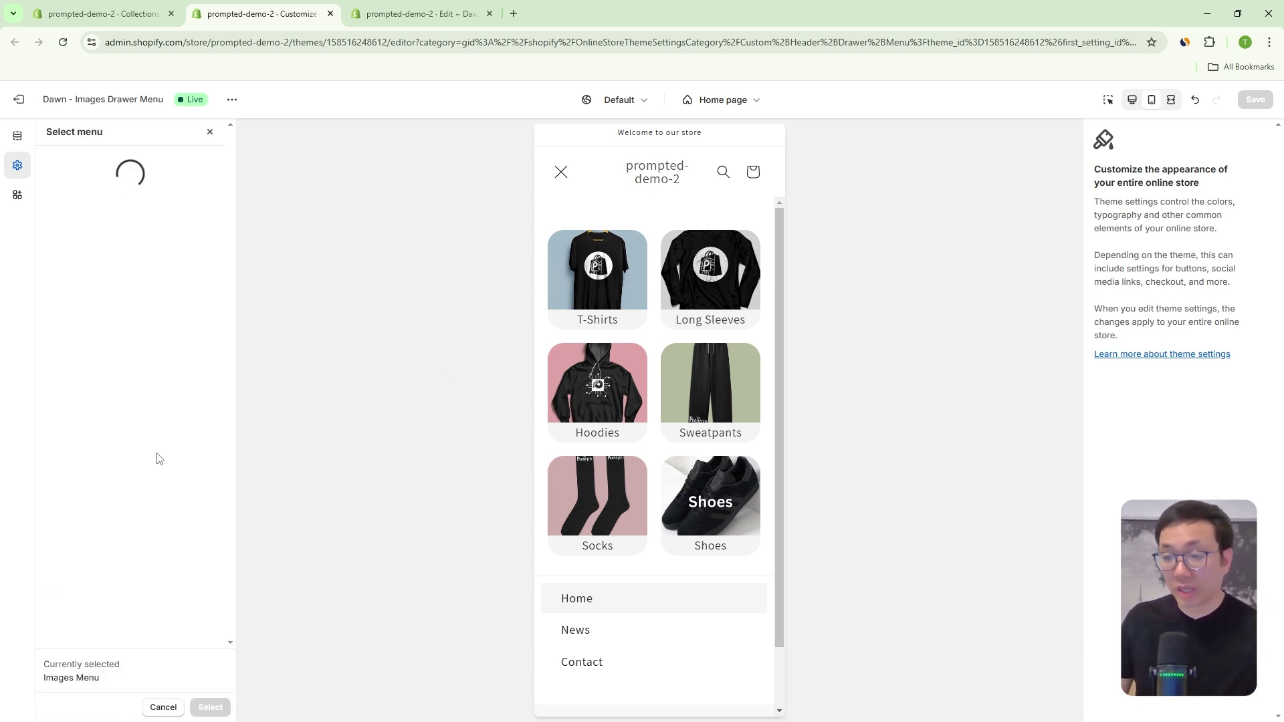
left_click(95, 405)
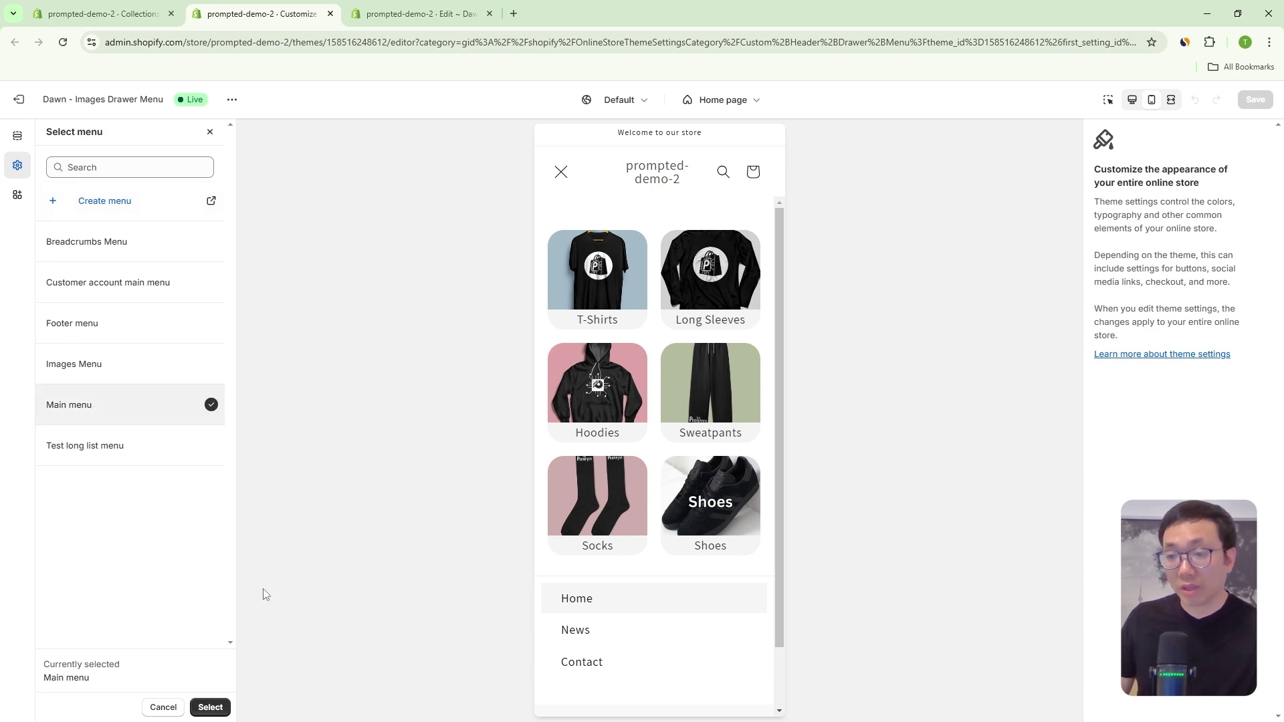
left_click(210, 707)
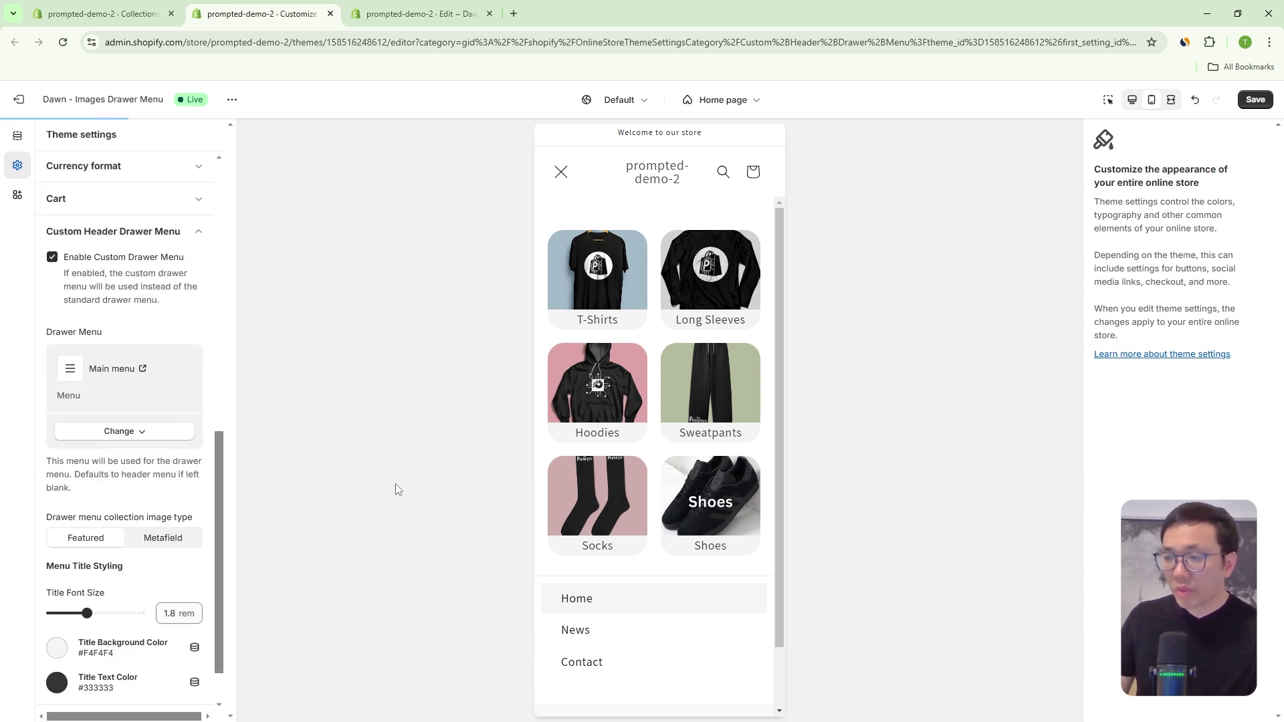
left_click(558, 176)
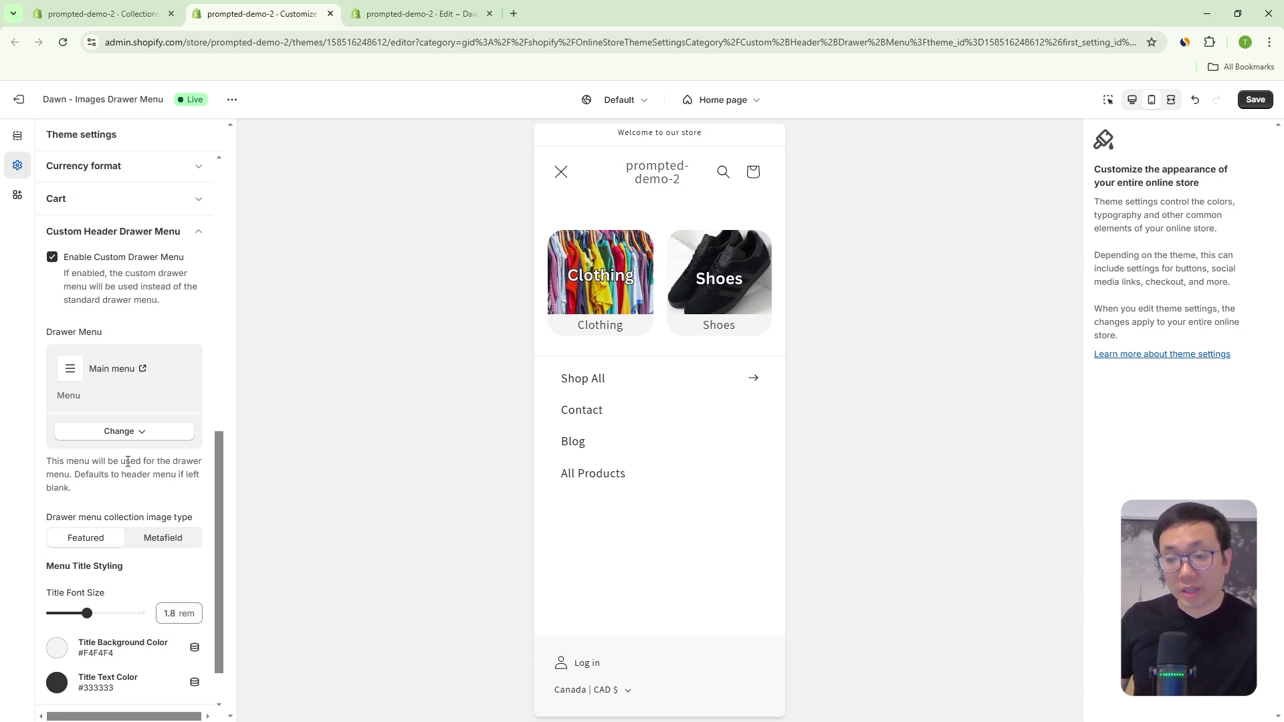
Set the Custom Header Drawer Menu's drawer menu back to Images Menu.
left_click(137, 435)
left_click(138, 458)
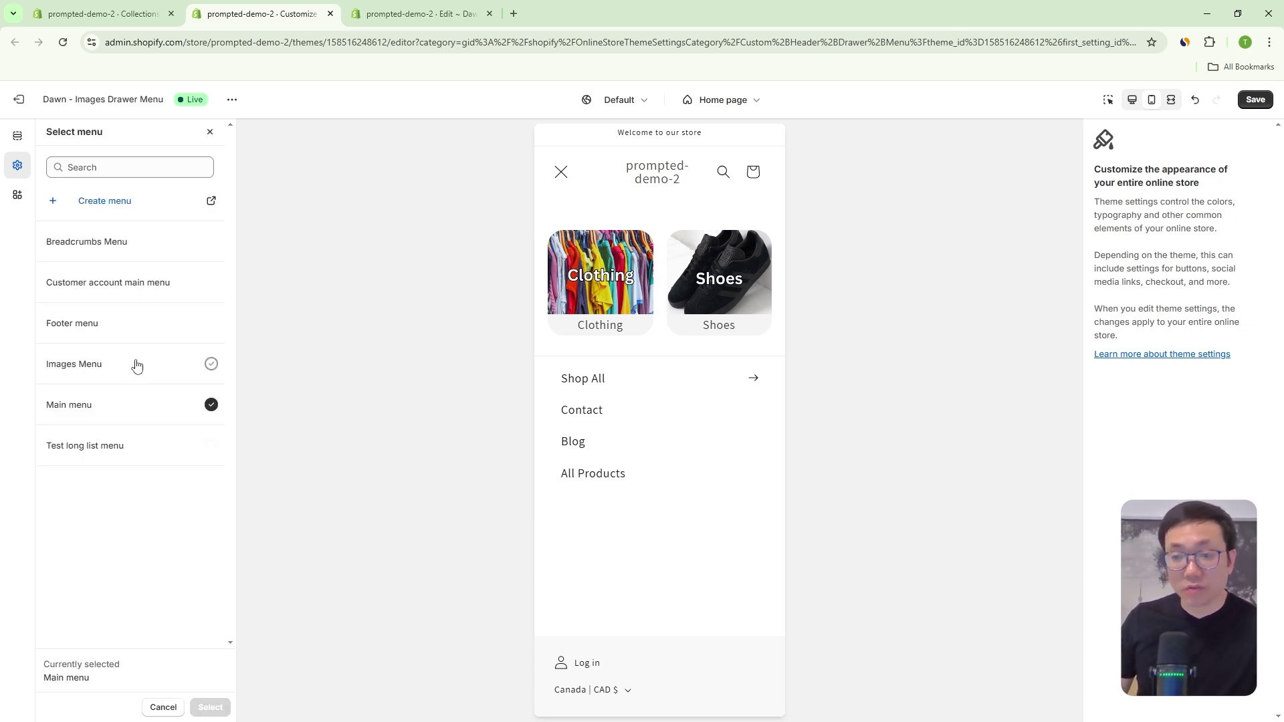
left_click(86, 364)
left_click(210, 706)
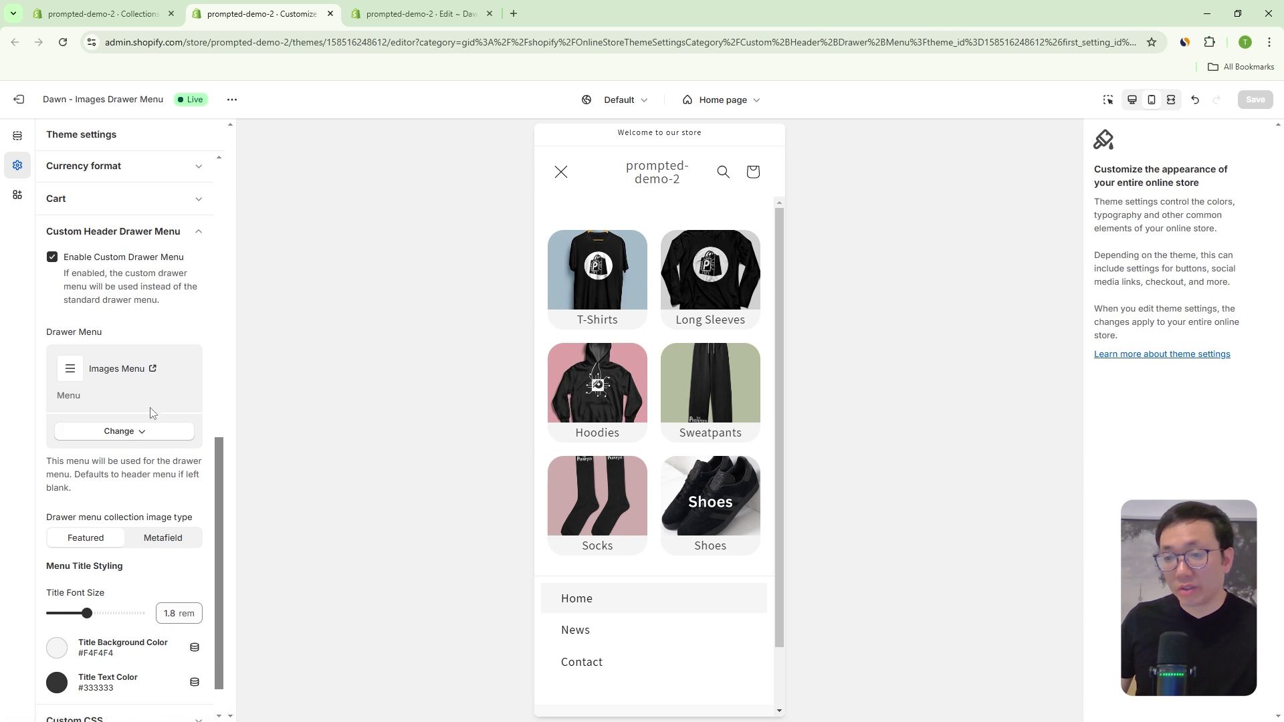
Open the Sweatpants collection in the store admin and examine its collection image and Header Menu Image metafield.
scroll(150, 403, "down", 1)
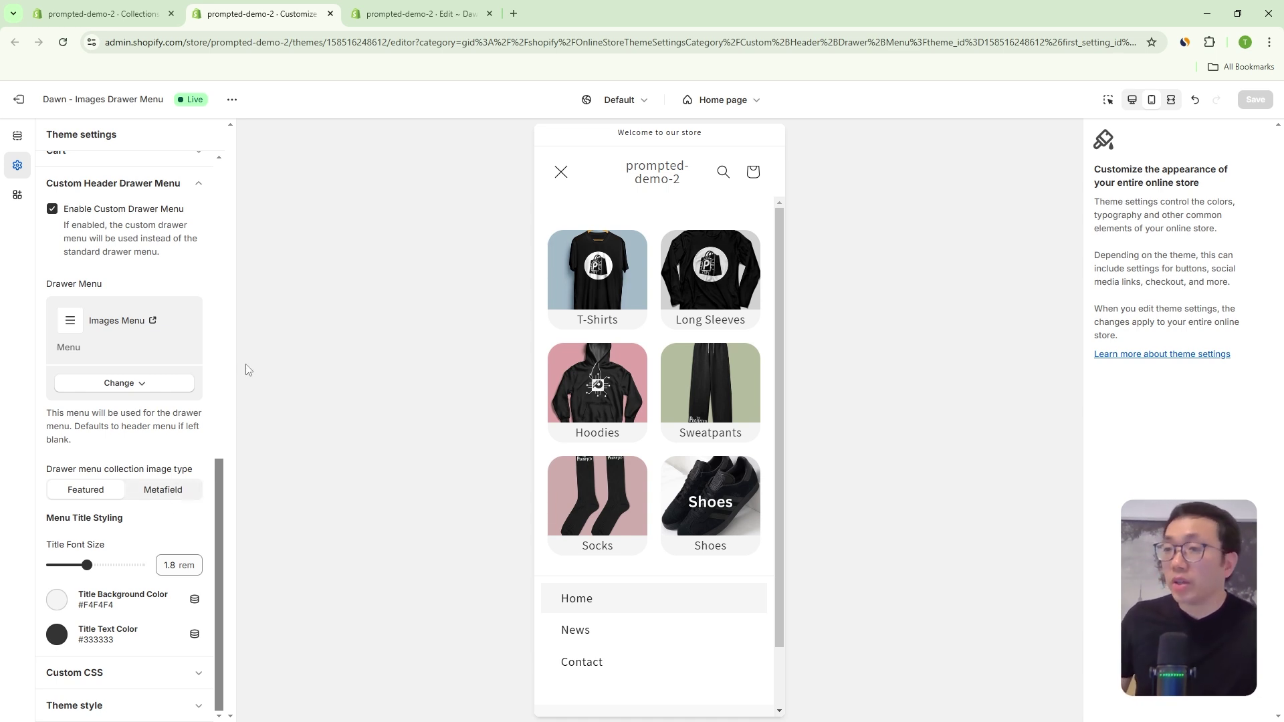
left_click(100, 14)
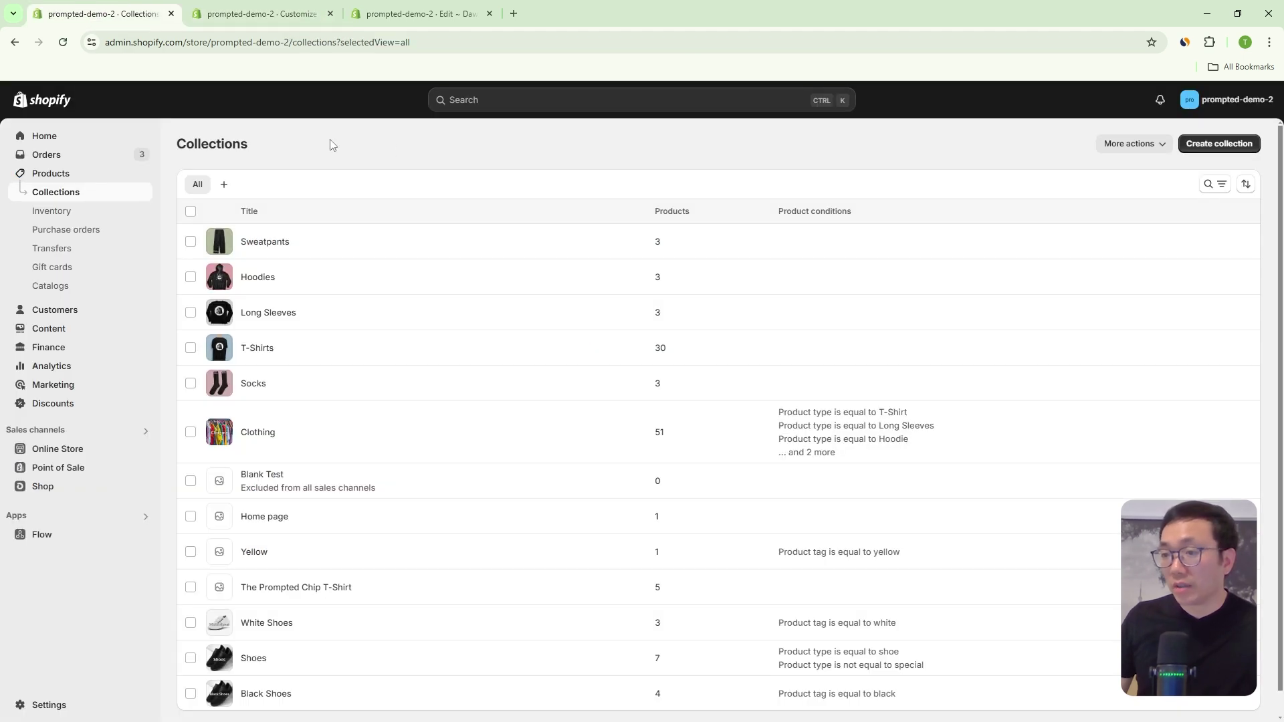
left_click(261, 253)
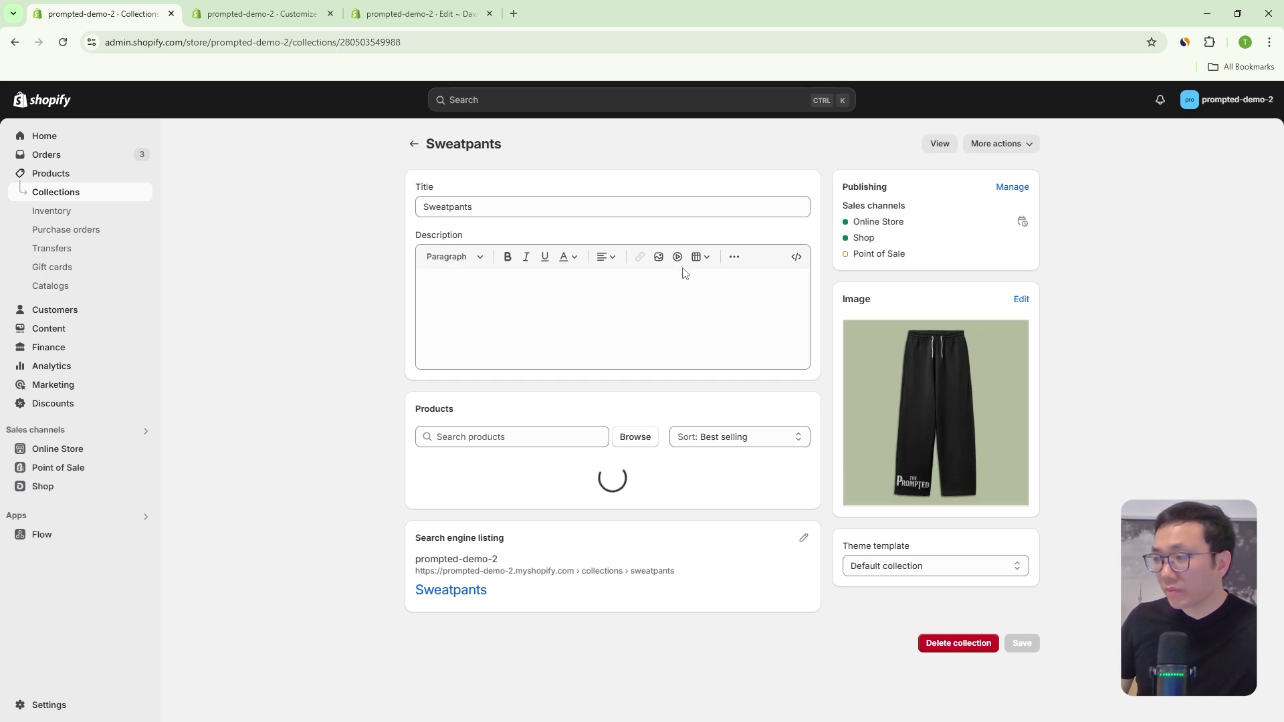
key("ctrl+Tab")
key("ctrl+shift+Tab")
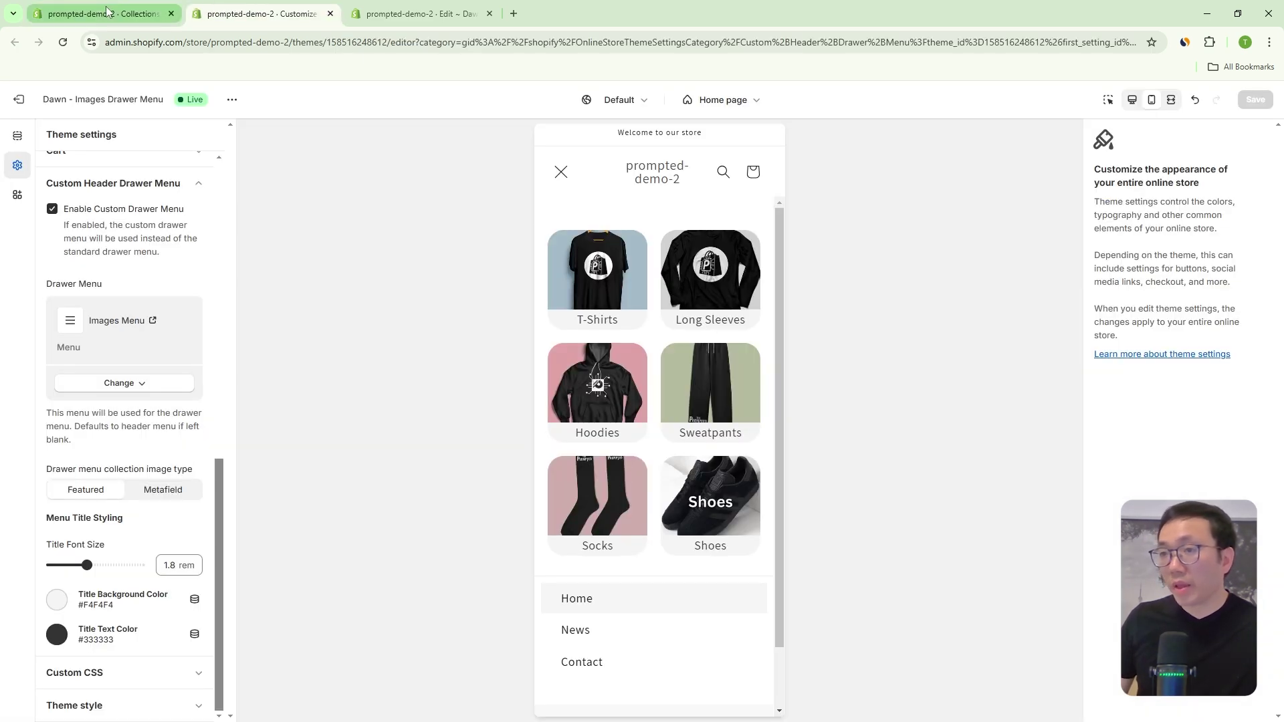
scroll(735, 368, "down", 2)
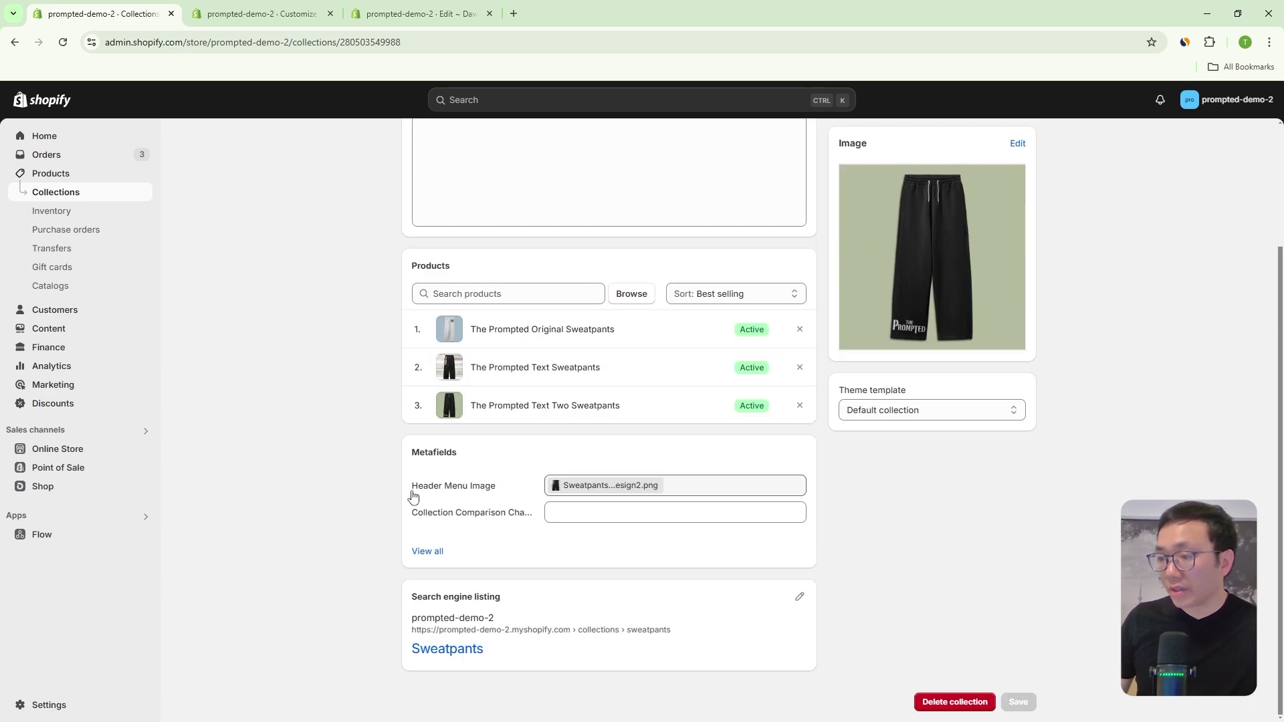
left_click(716, 487)
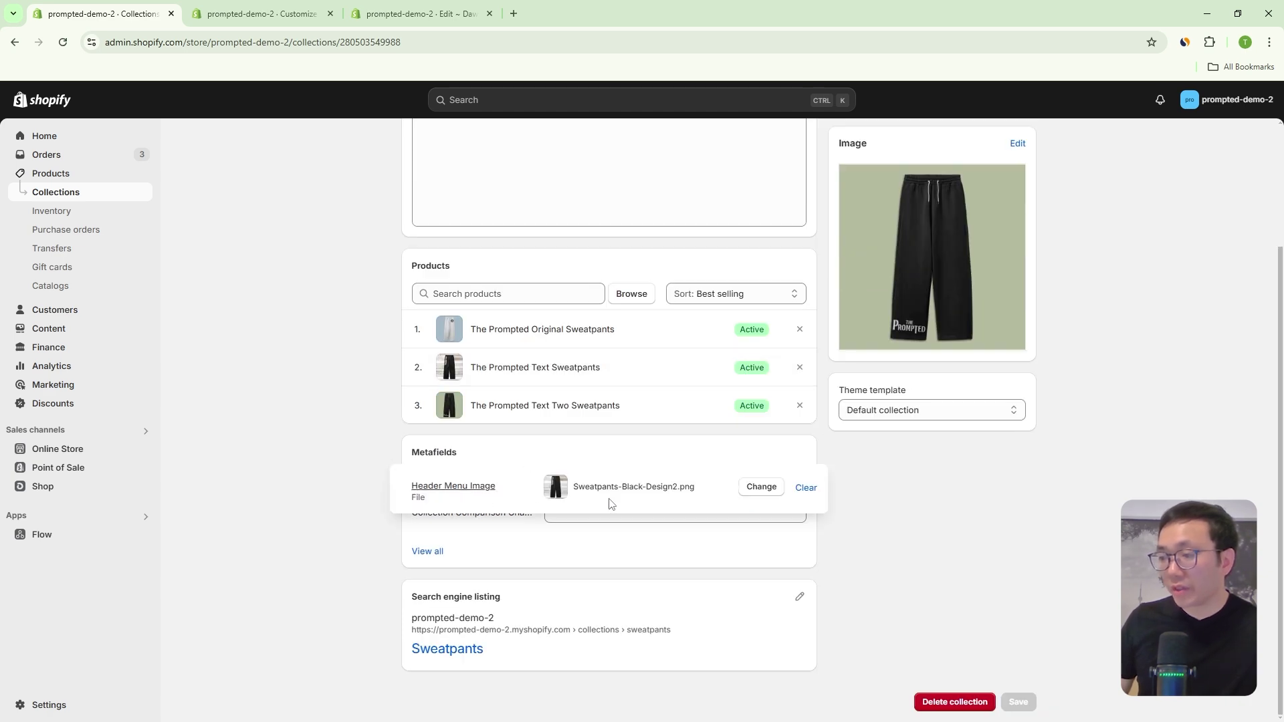
Set the drawer menu collection image type to Metafield and compare the mobile drawer's images with the Sweatpants collection's Header Menu Image.
key("ctrl+Tab")
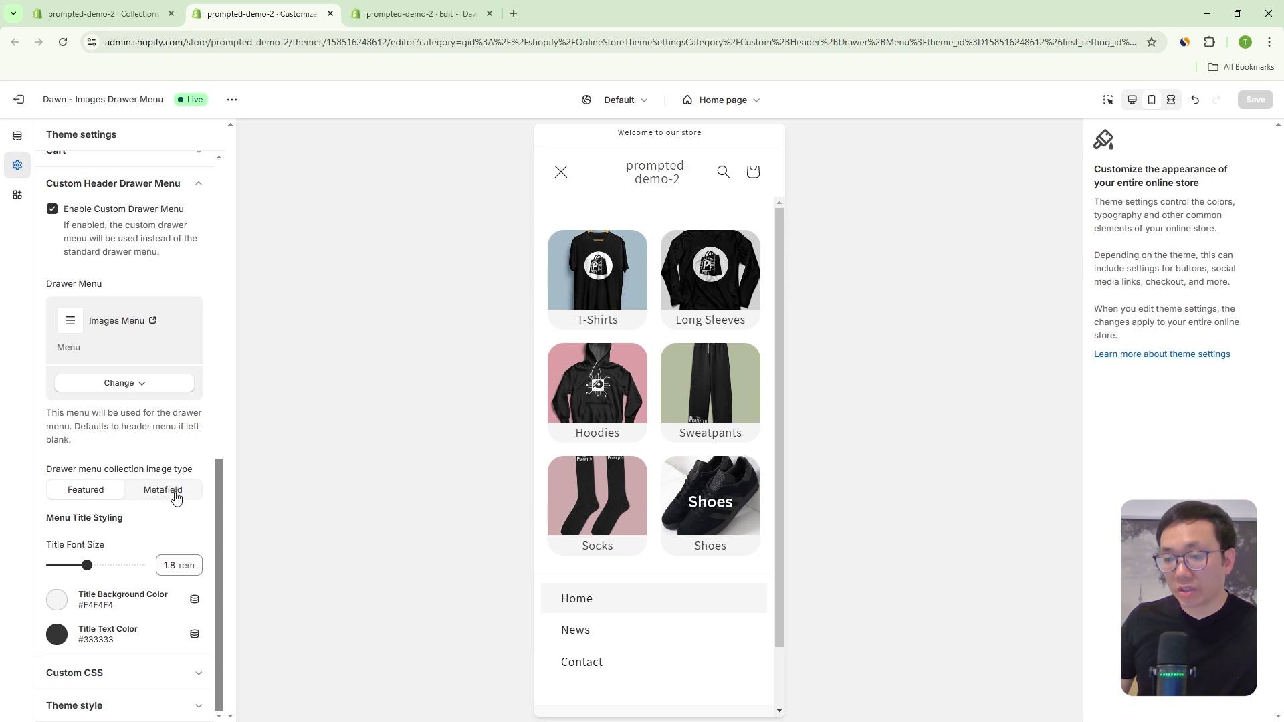
left_click(175, 494)
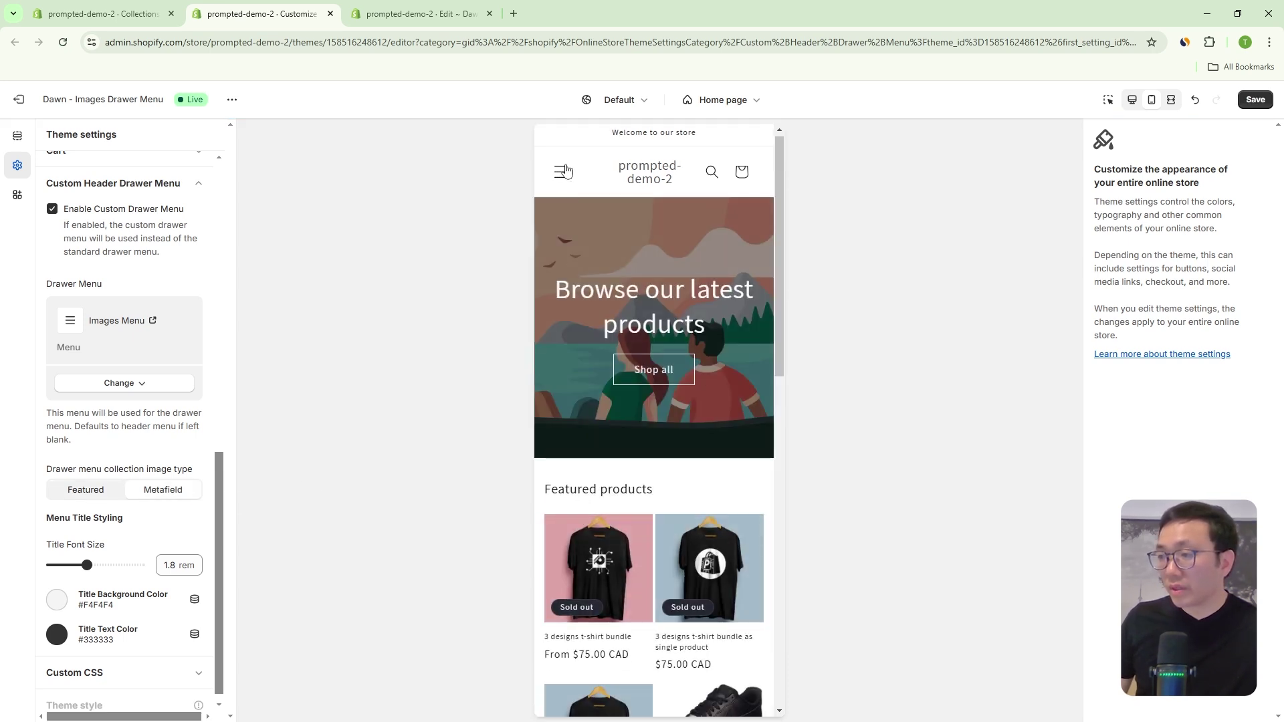
left_click(561, 171)
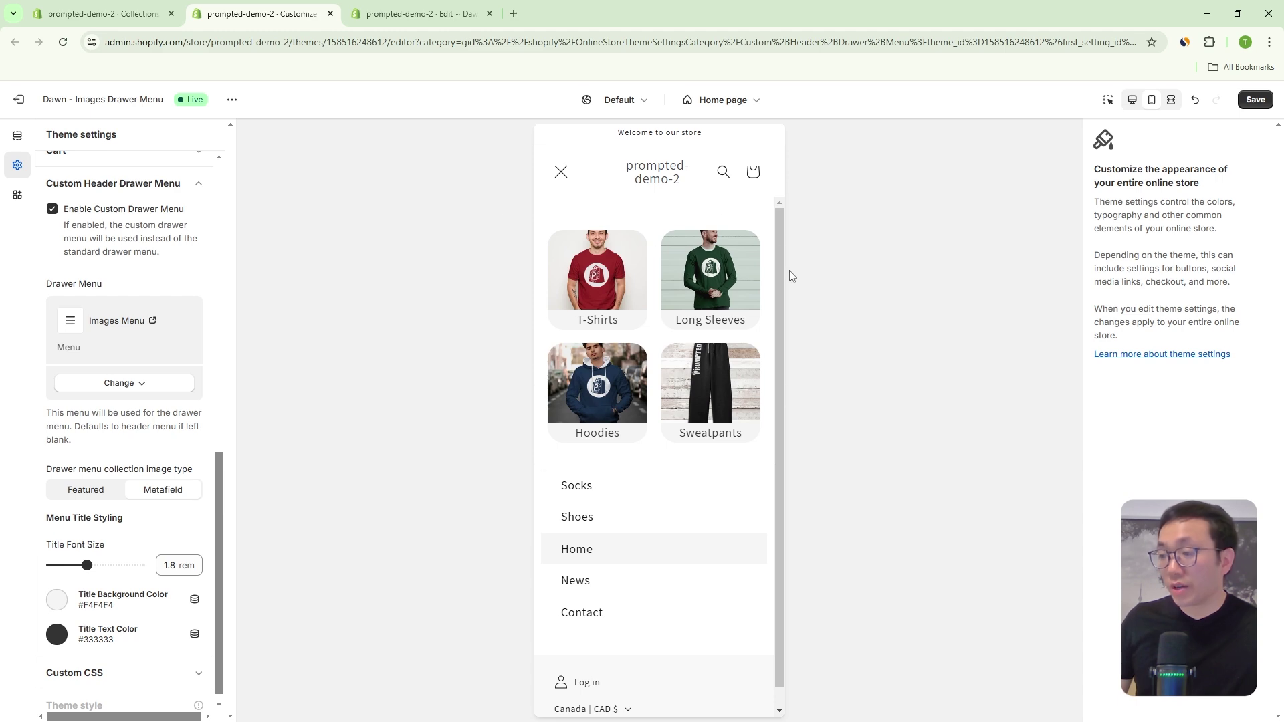
left_click(123, 12)
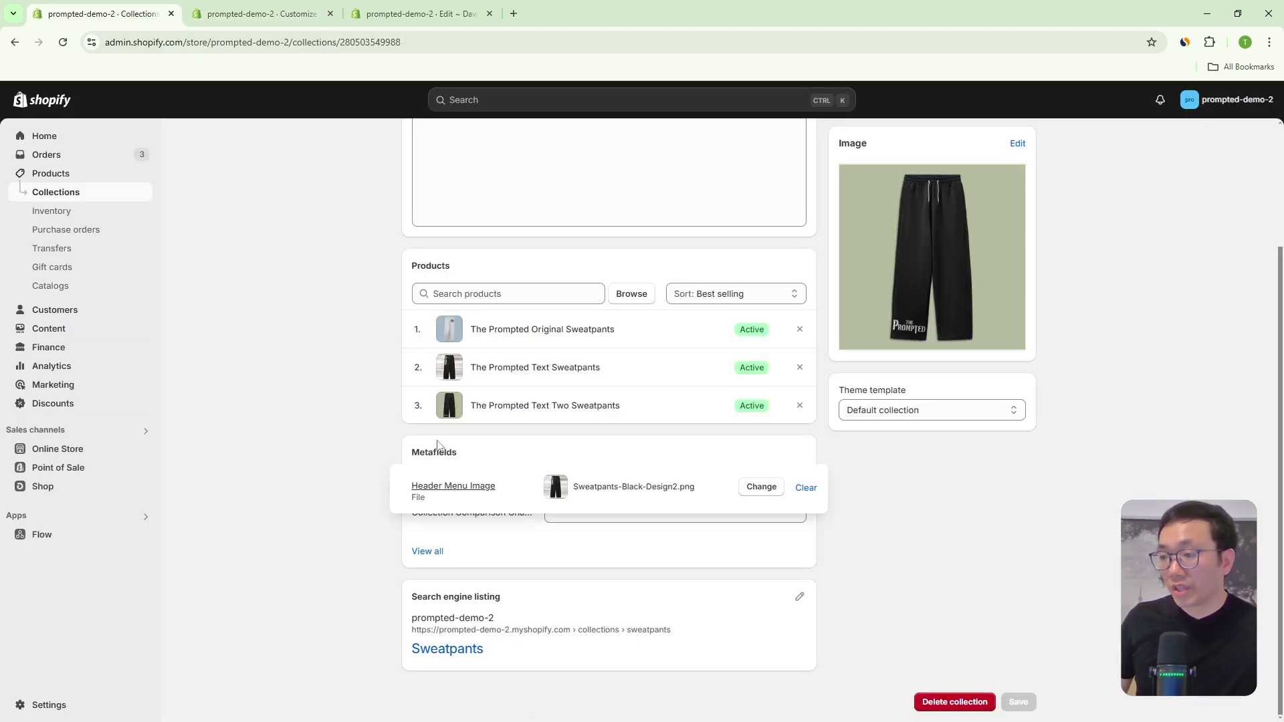
left_click(261, 13)
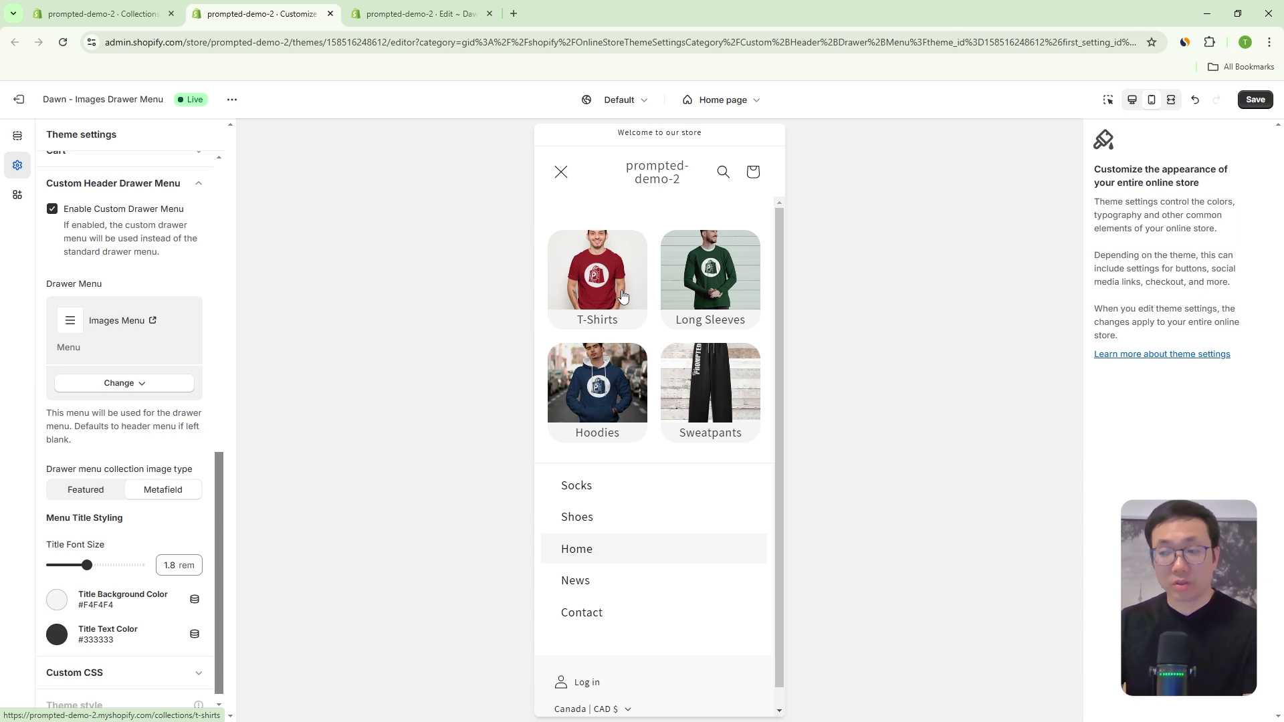
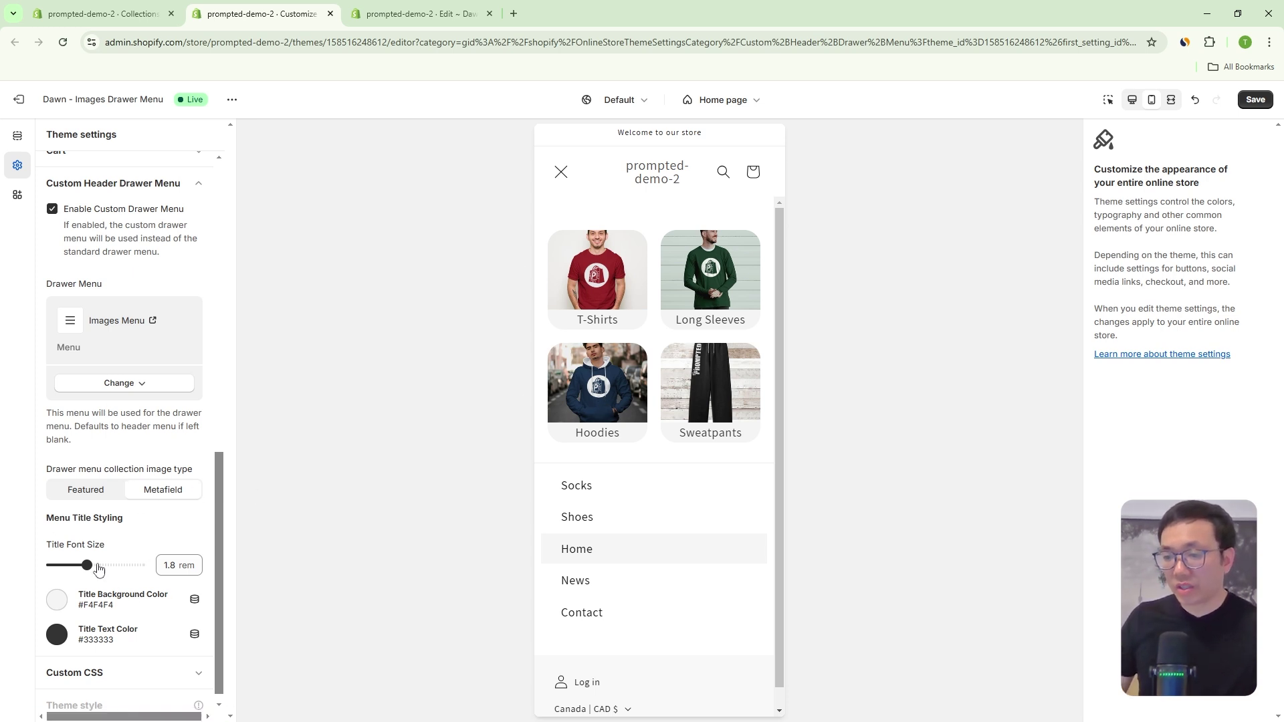
Try a title font size of 2.4 rem in the mobile drawer and return it to 1.8 rem.
left_click_drag(87, 565, 113, 565)
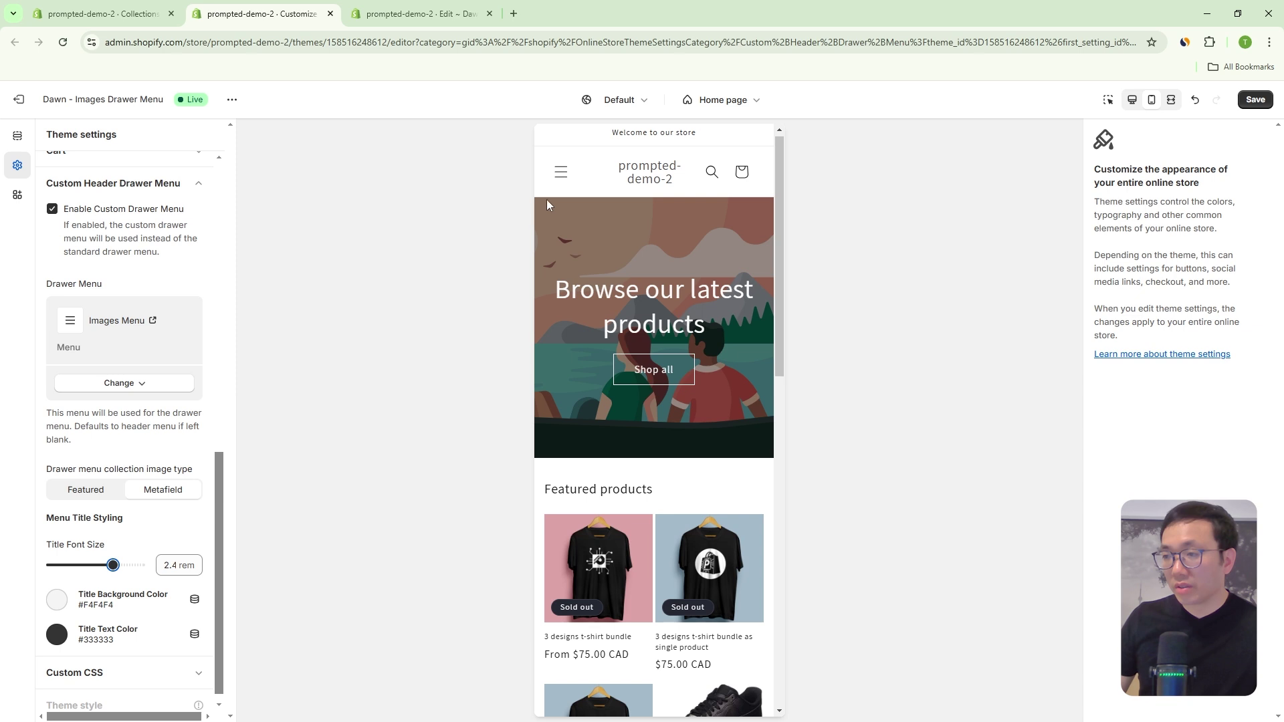
left_click(561, 172)
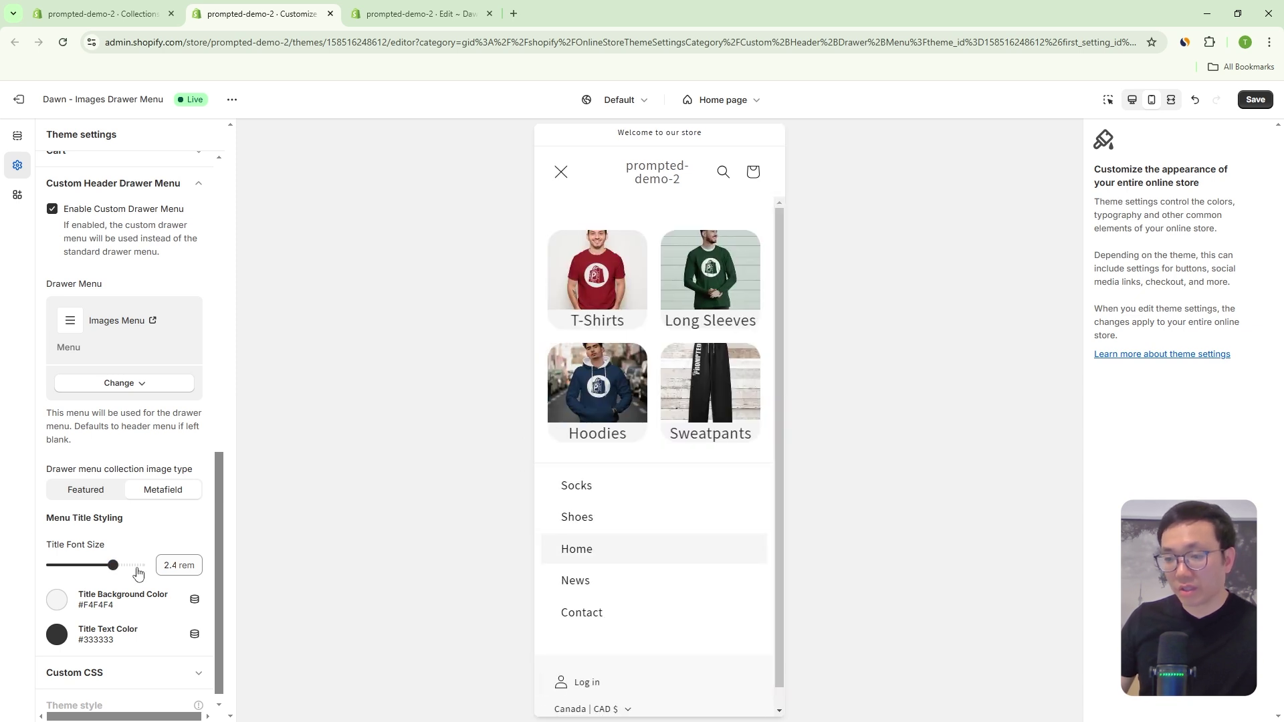
left_click_drag(113, 565, 87, 565)
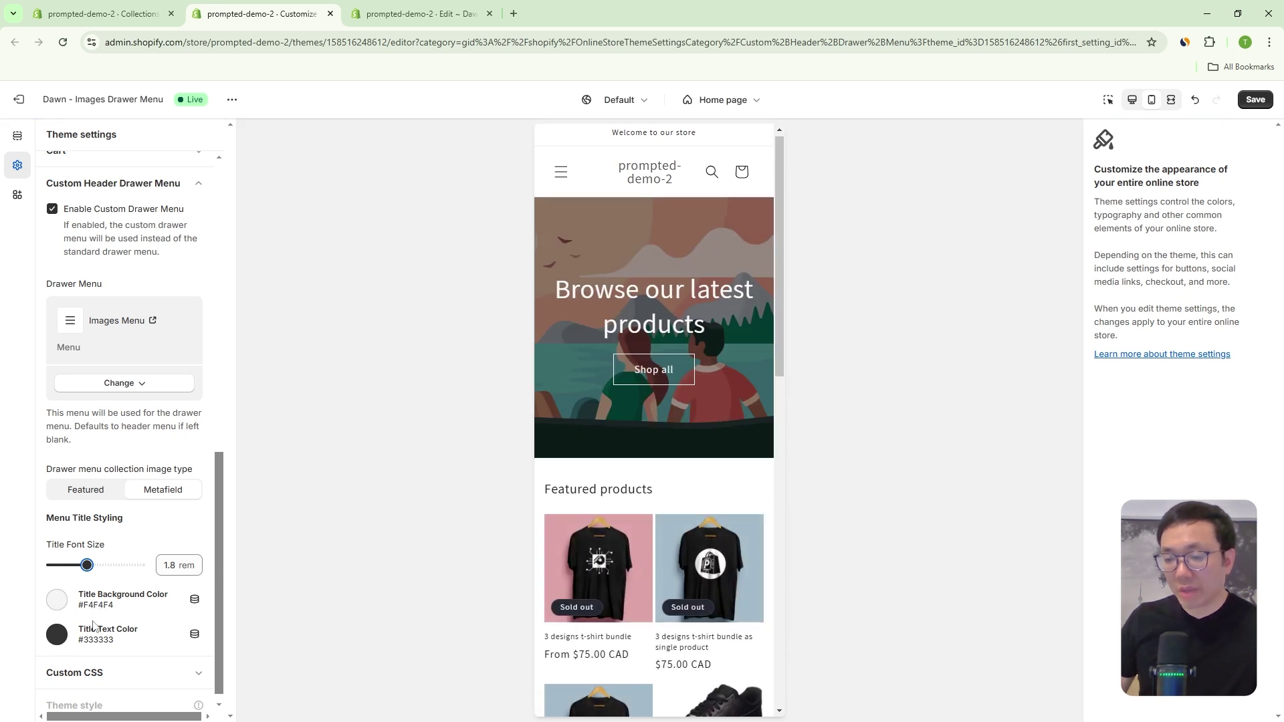
left_click(562, 173)
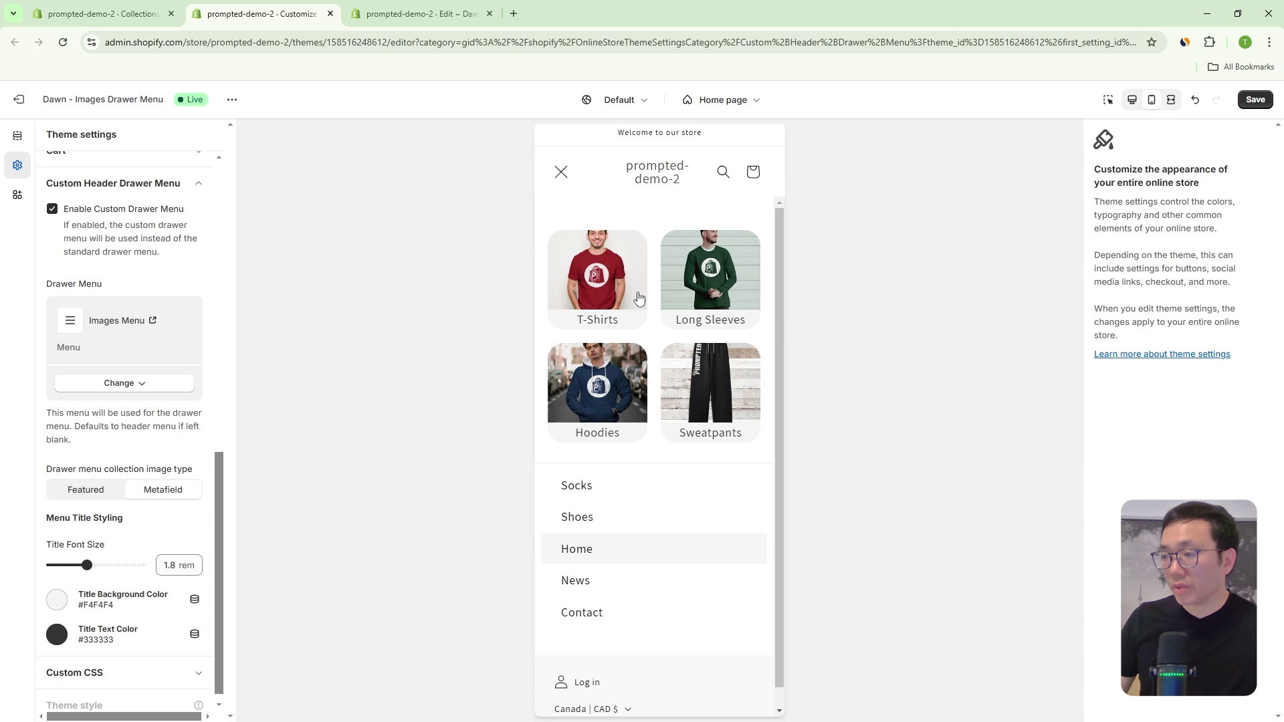
Set the drawer menu's Title Background Color to dark red #991616.
left_click(115, 613)
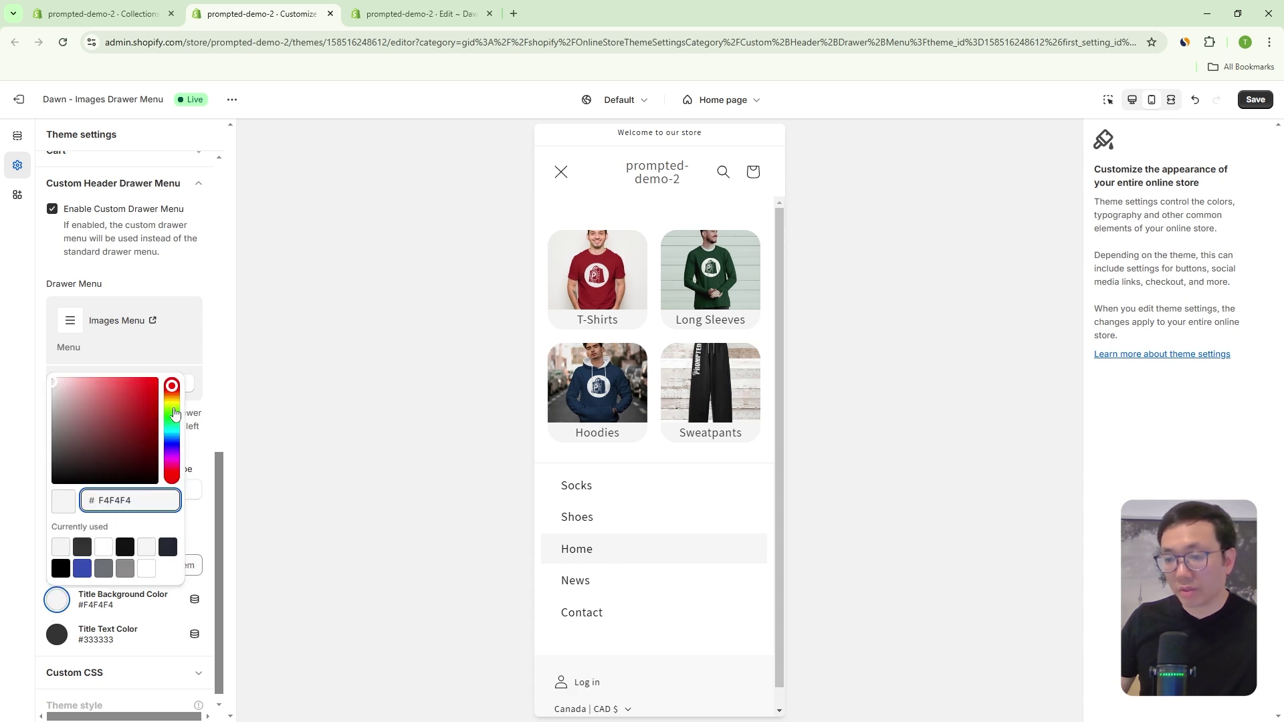
left_click_drag(124, 419, 143, 420)
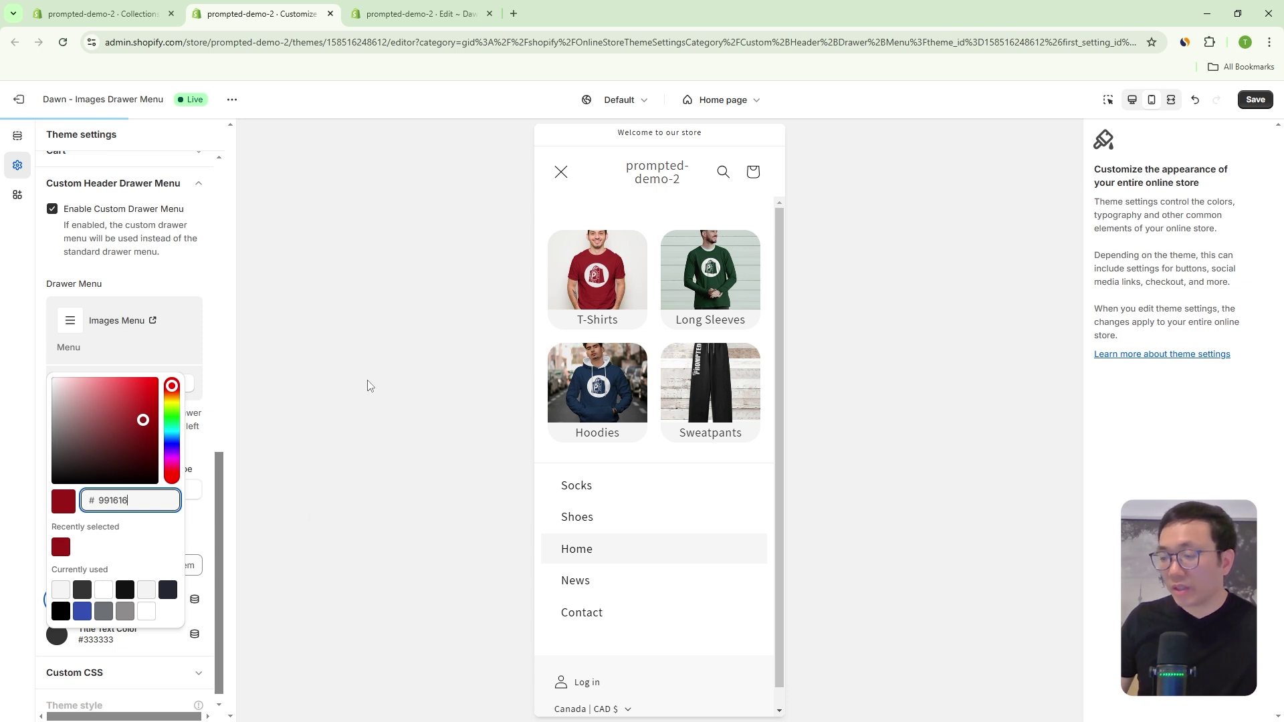
left_click(329, 482)
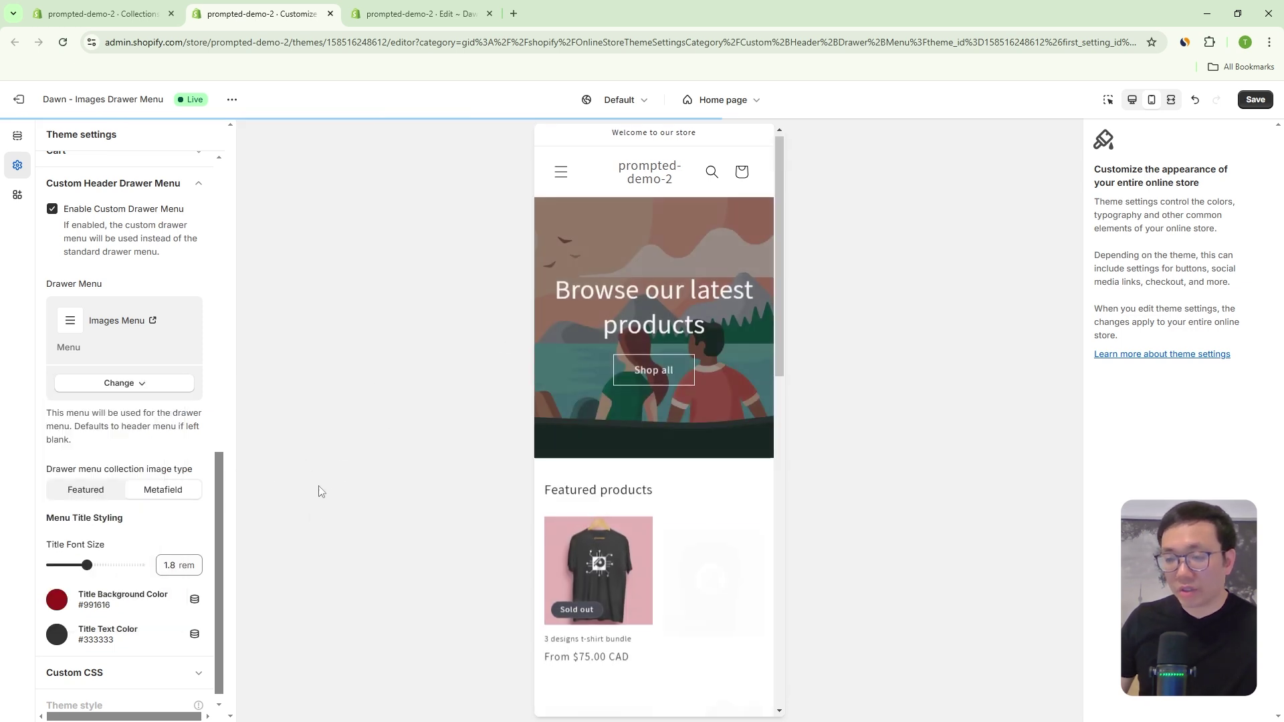
Set the drawer menu's Title Text Color to blue #334FB4 and open the drawer in the mobile preview.
left_click(57, 634)
left_click(83, 603)
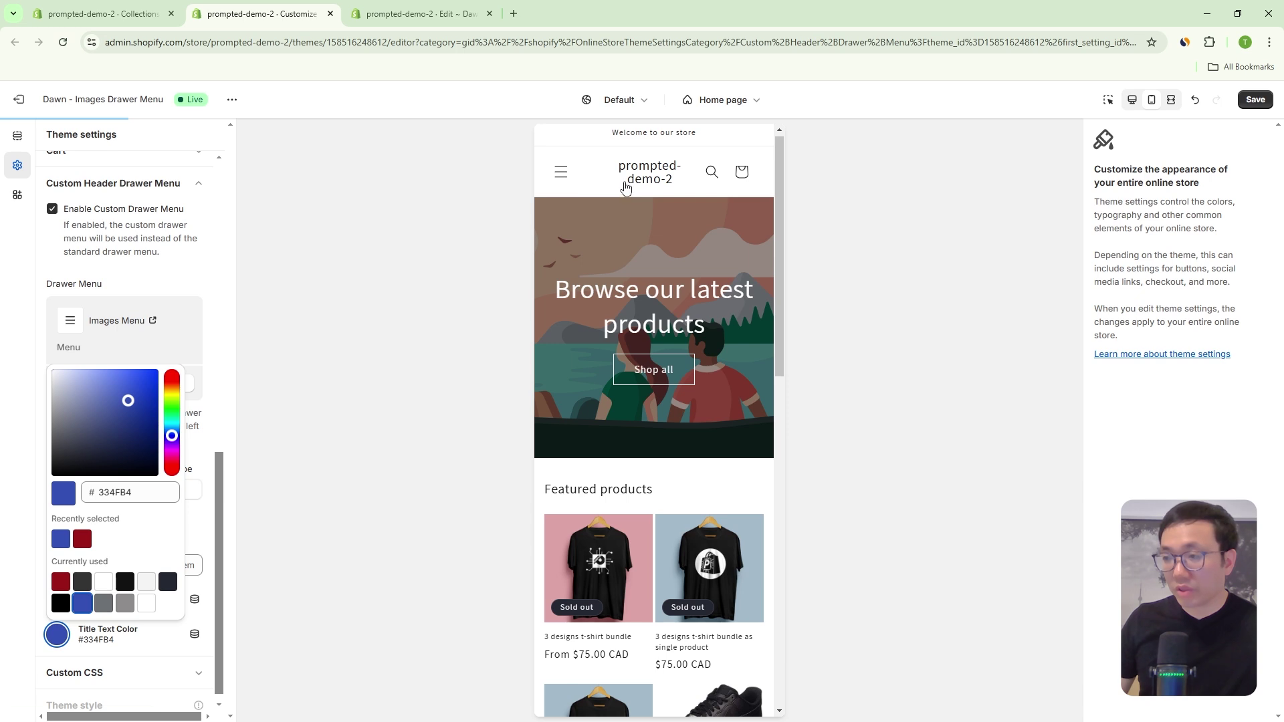
left_click(493, 351)
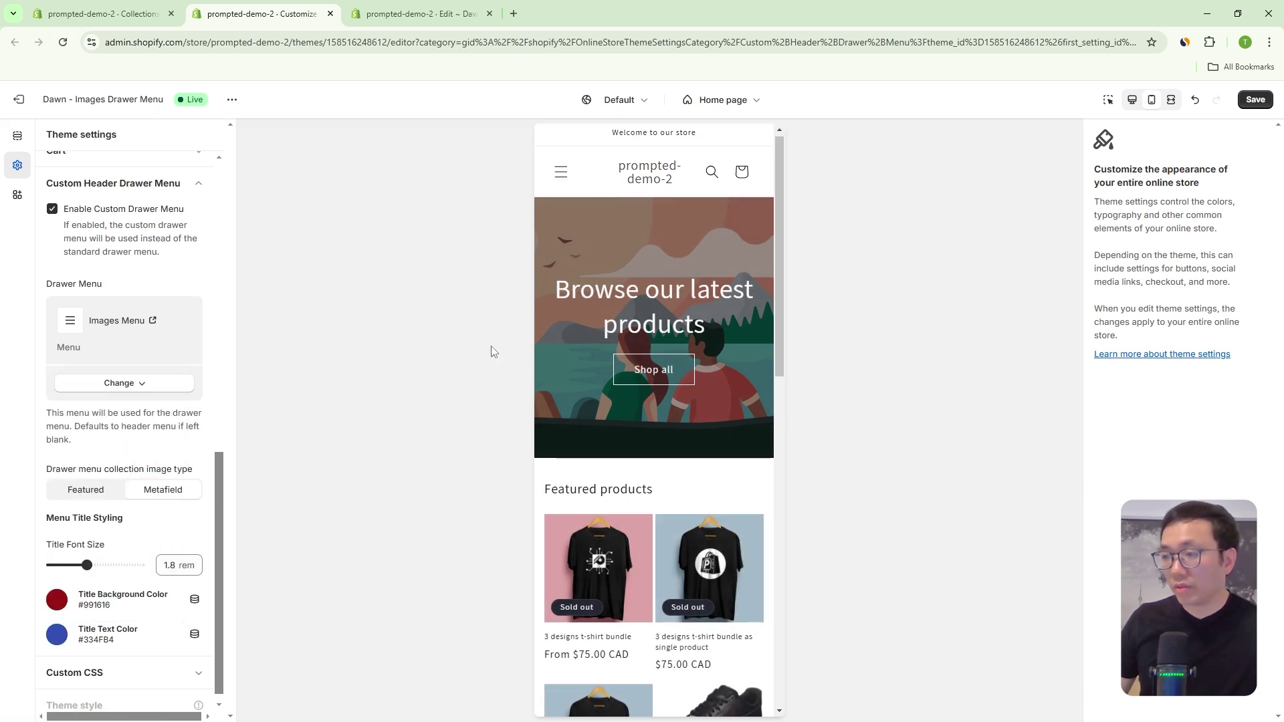
left_click(560, 176)
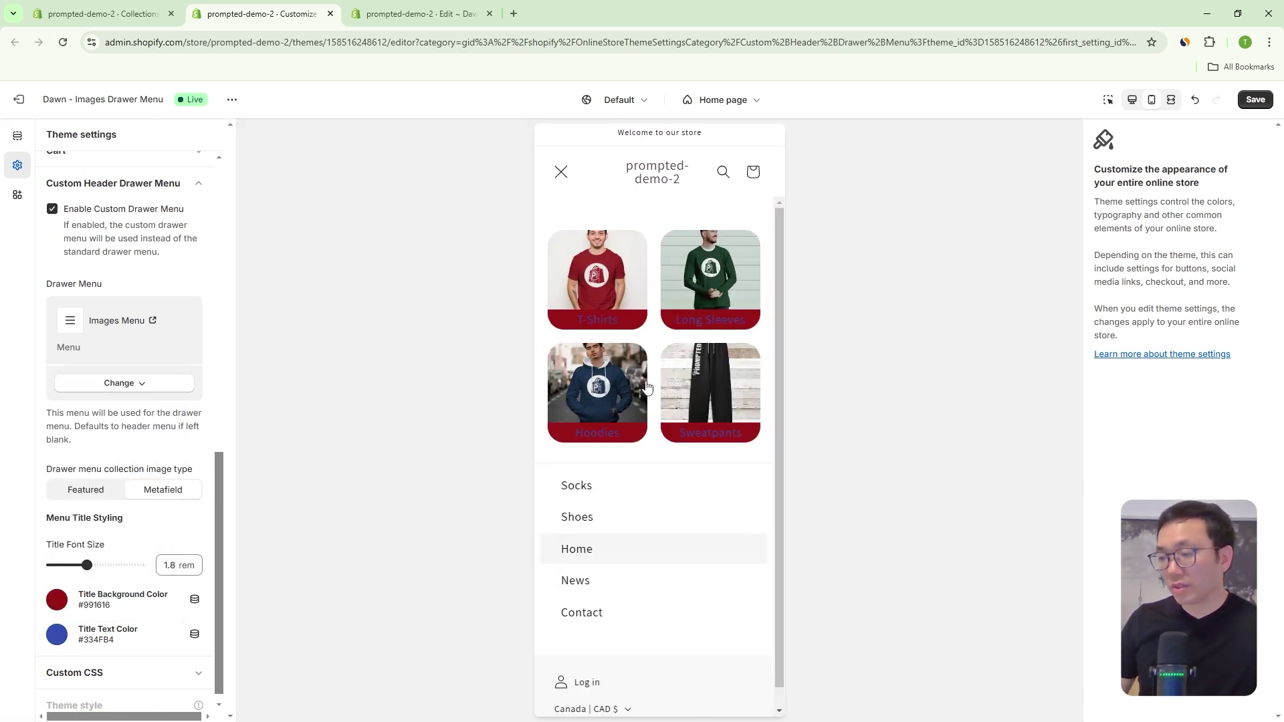
Set the drawer menu's Title Text Color to white #FFFFFF and check the drawer in the mobile preview.
left_click(57, 636)
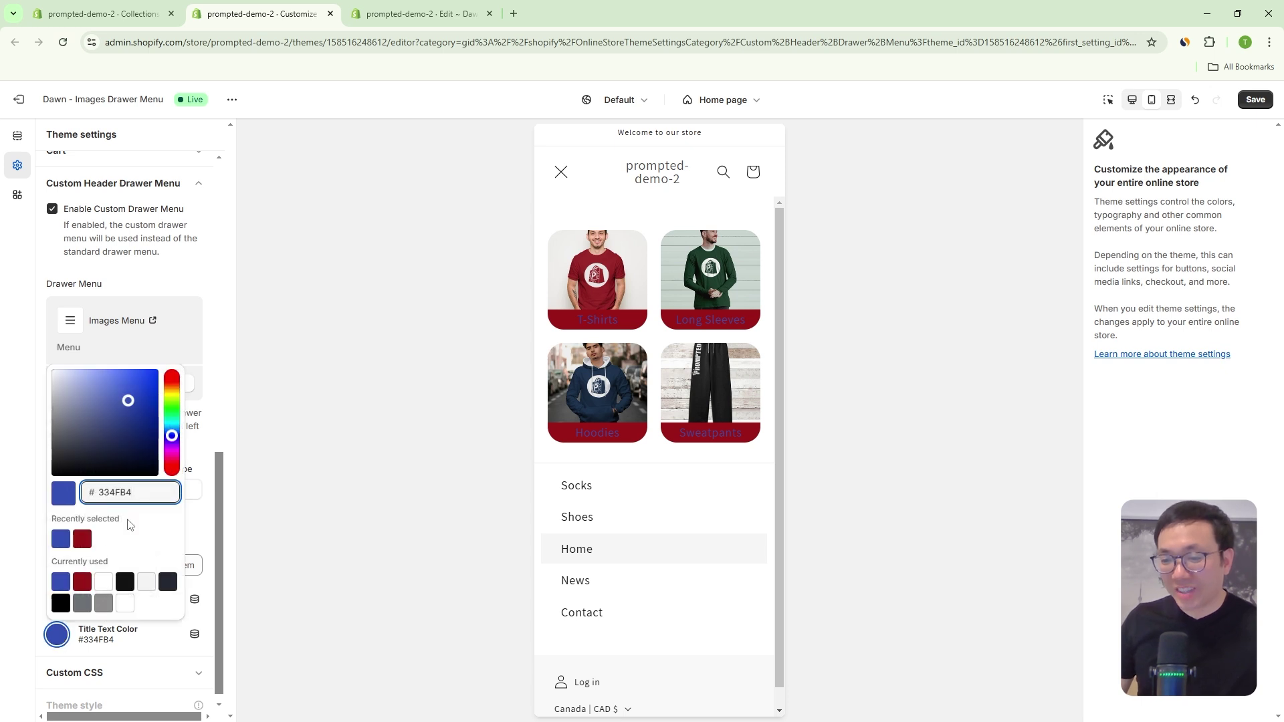
left_click(103, 586)
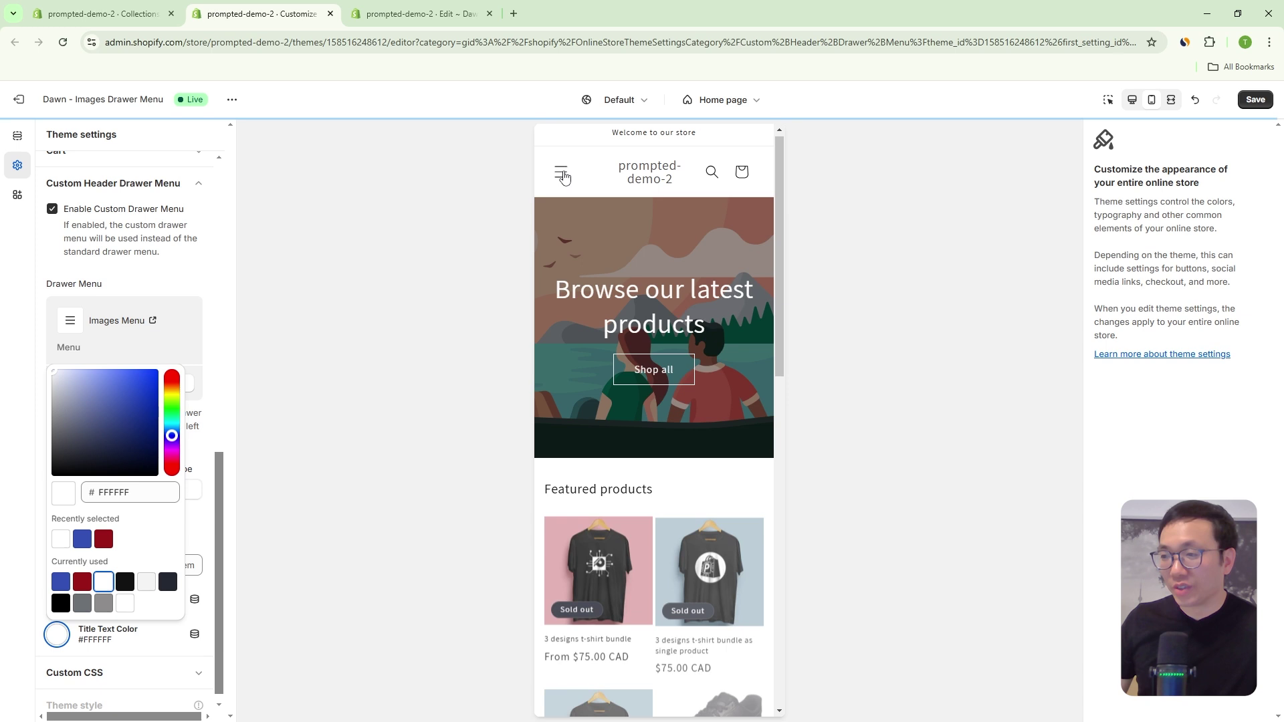
left_click(471, 222)
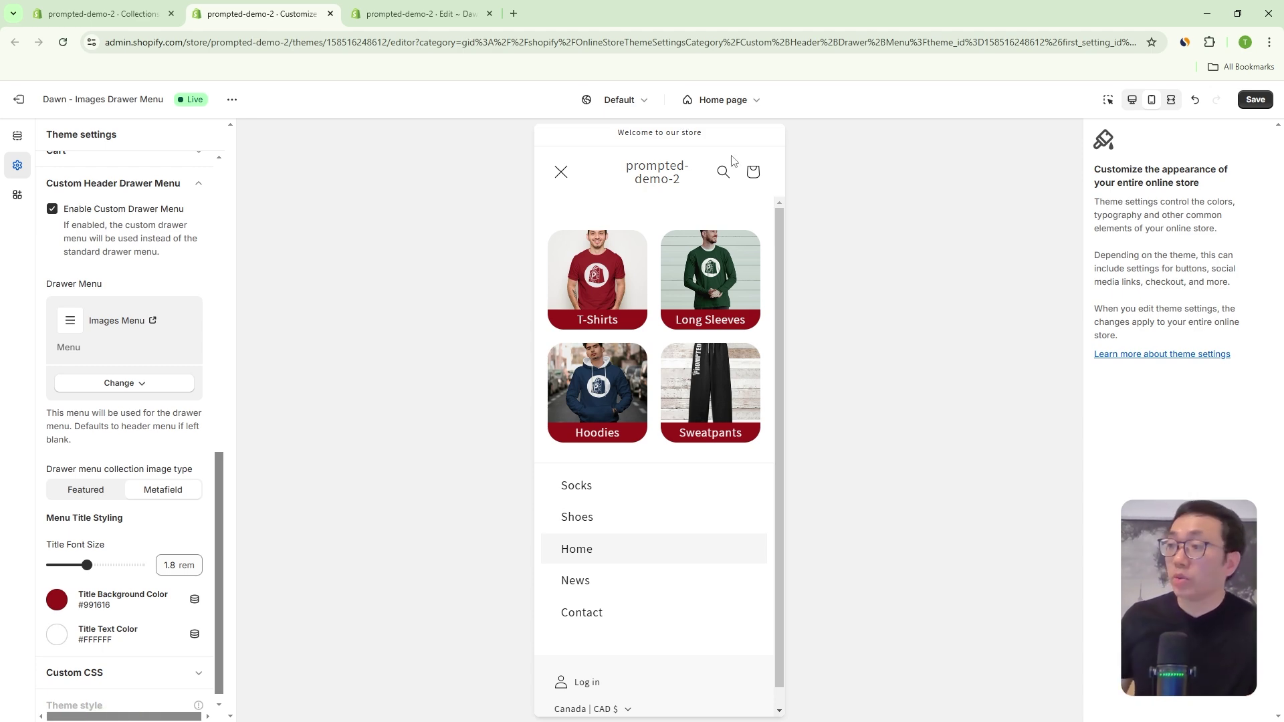
In the desktop preview, set the Header section's desktop menu type to Drawer and open the image drawer menu.
left_click(1132, 100)
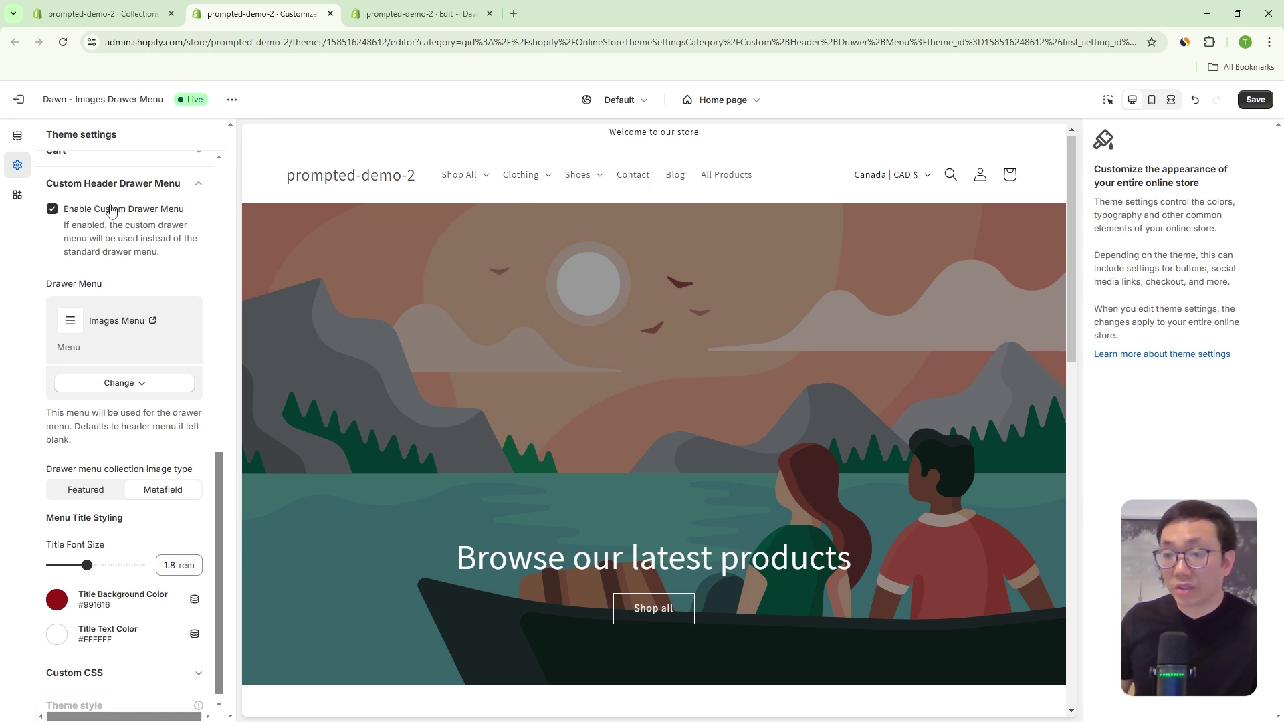
scroll(111, 211, "up", 2)
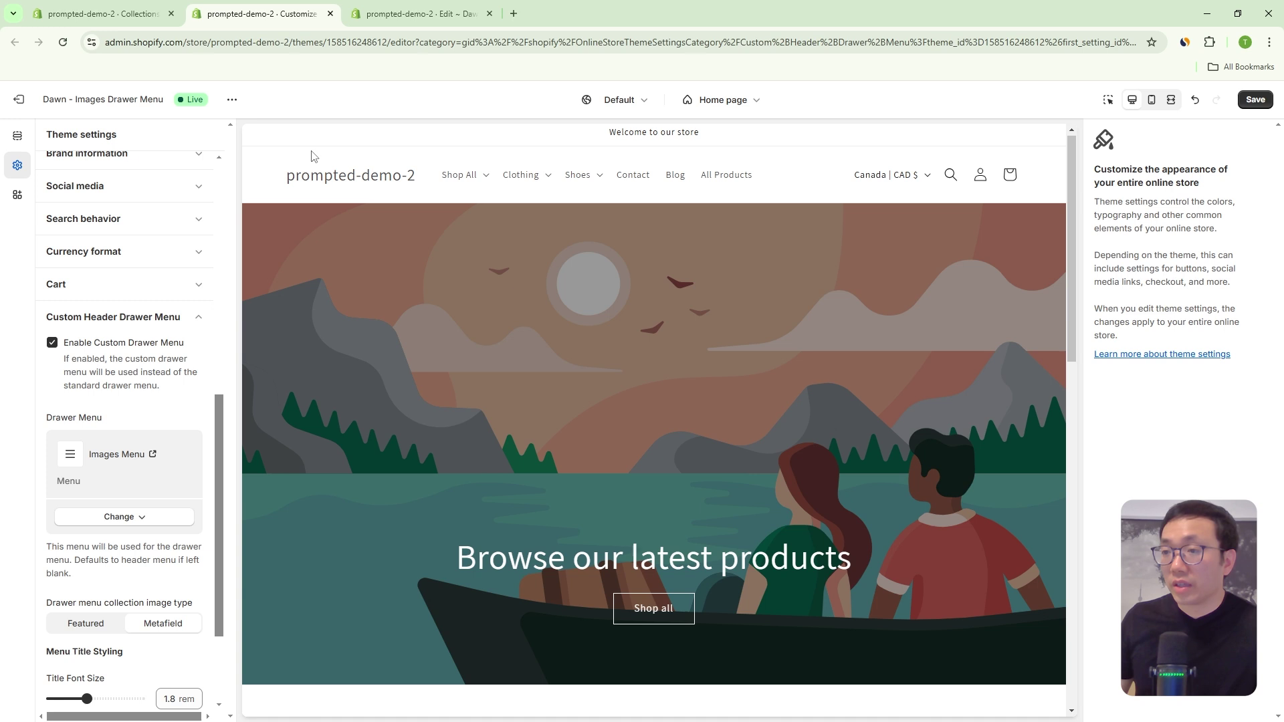
left_click(303, 179)
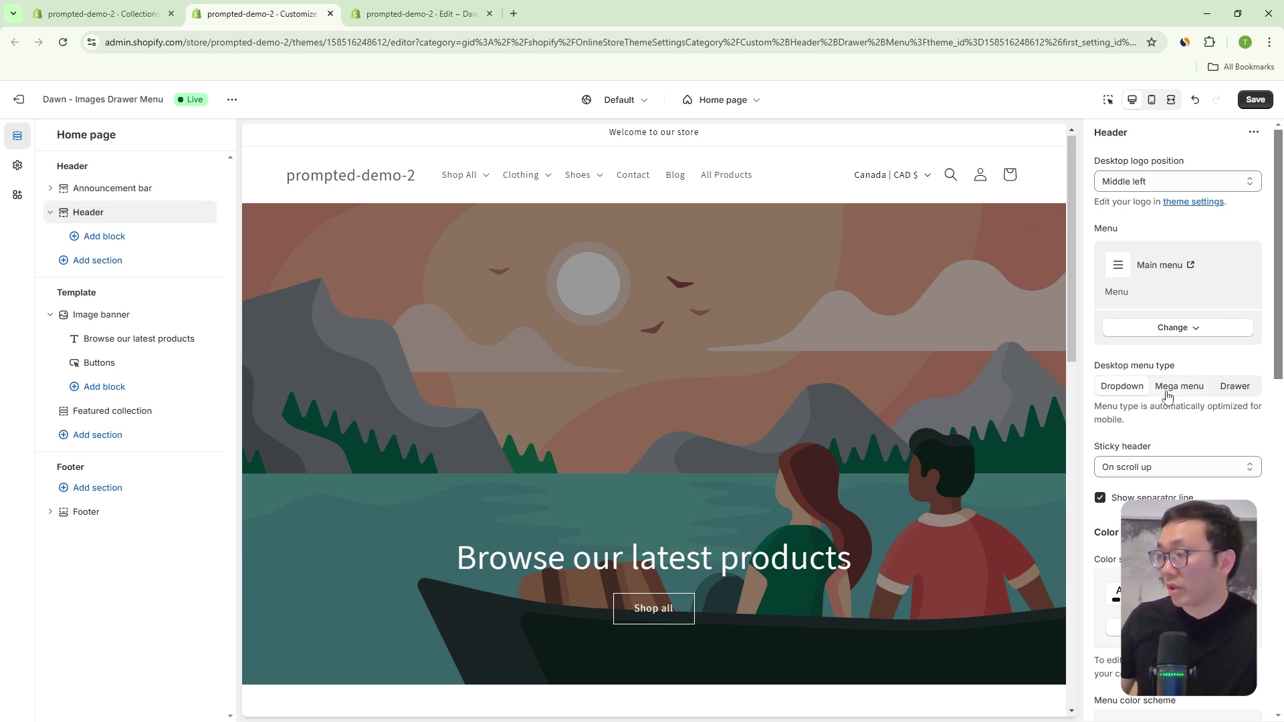
left_click(1234, 387)
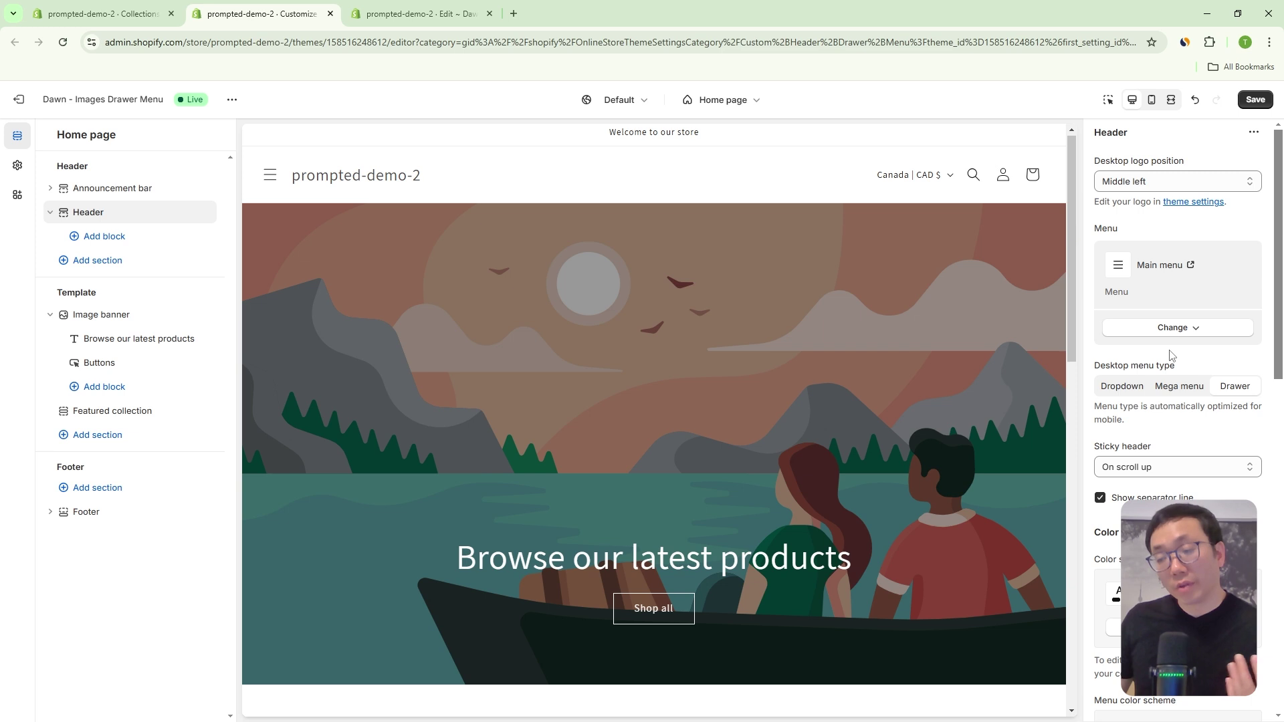
left_click(270, 175)
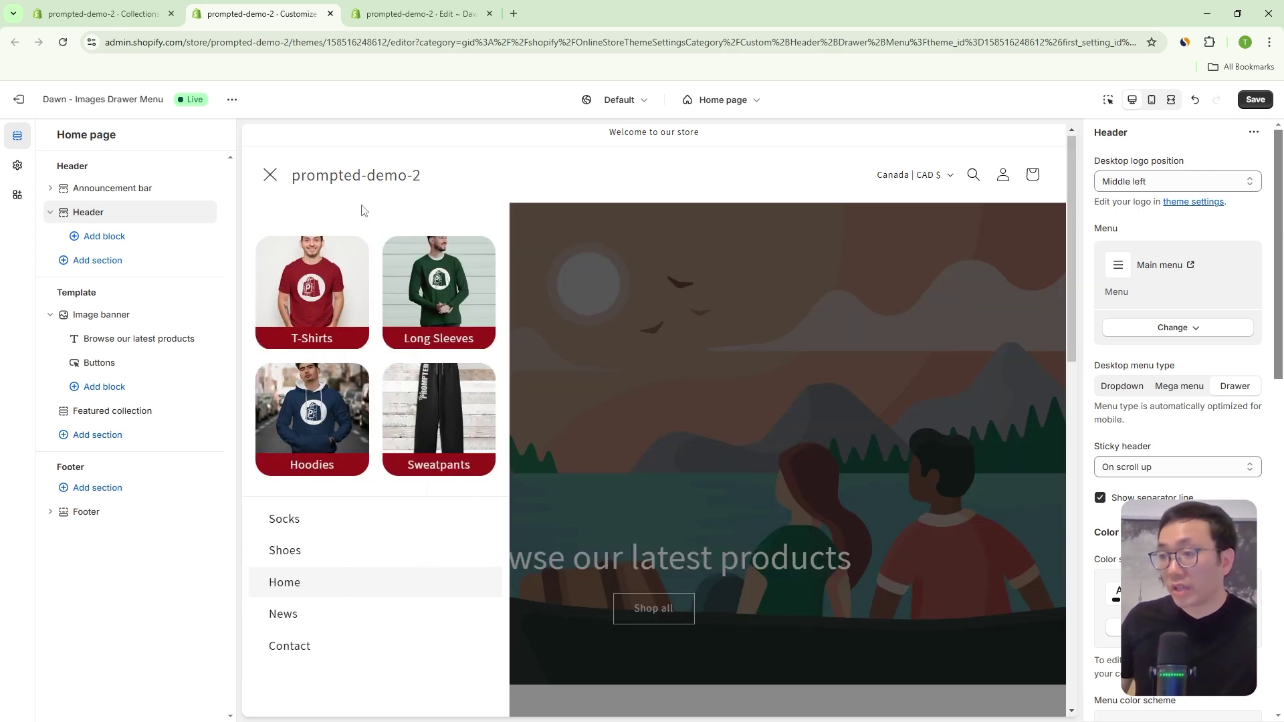
left_click(271, 177)
left_click(1173, 387)
left_click(1112, 386)
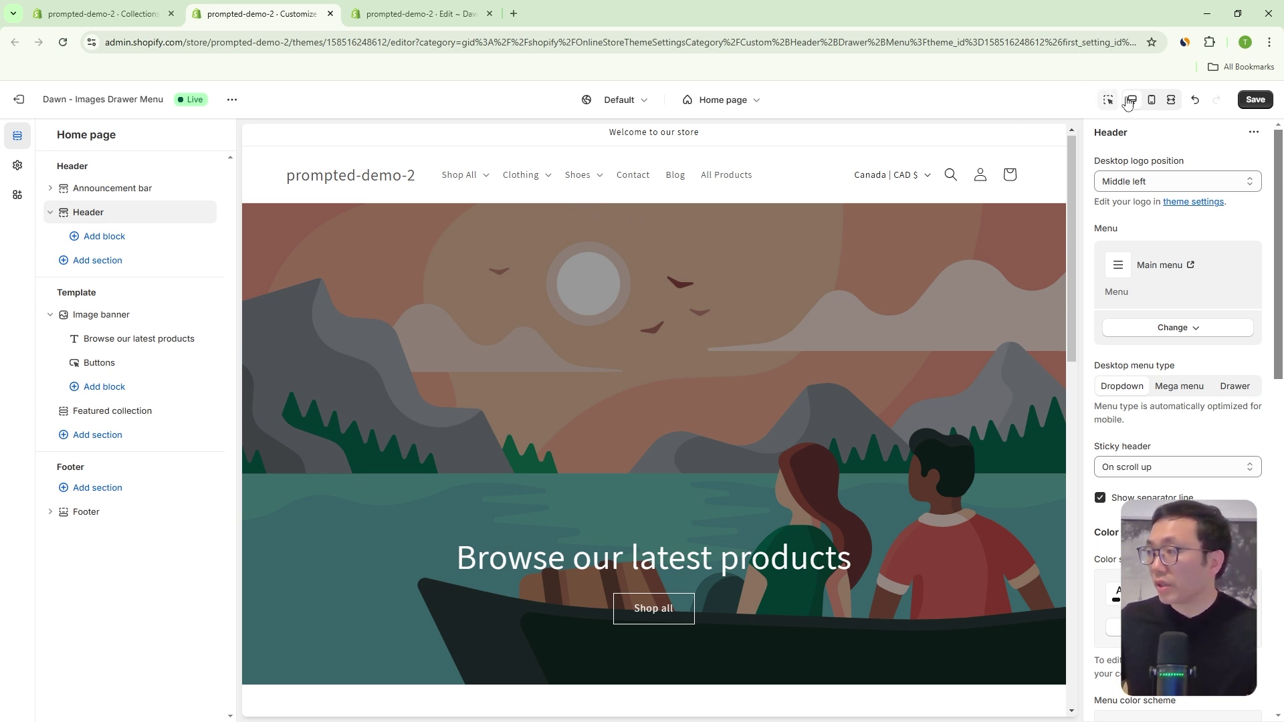
left_click(1151, 101)
left_click(561, 173)
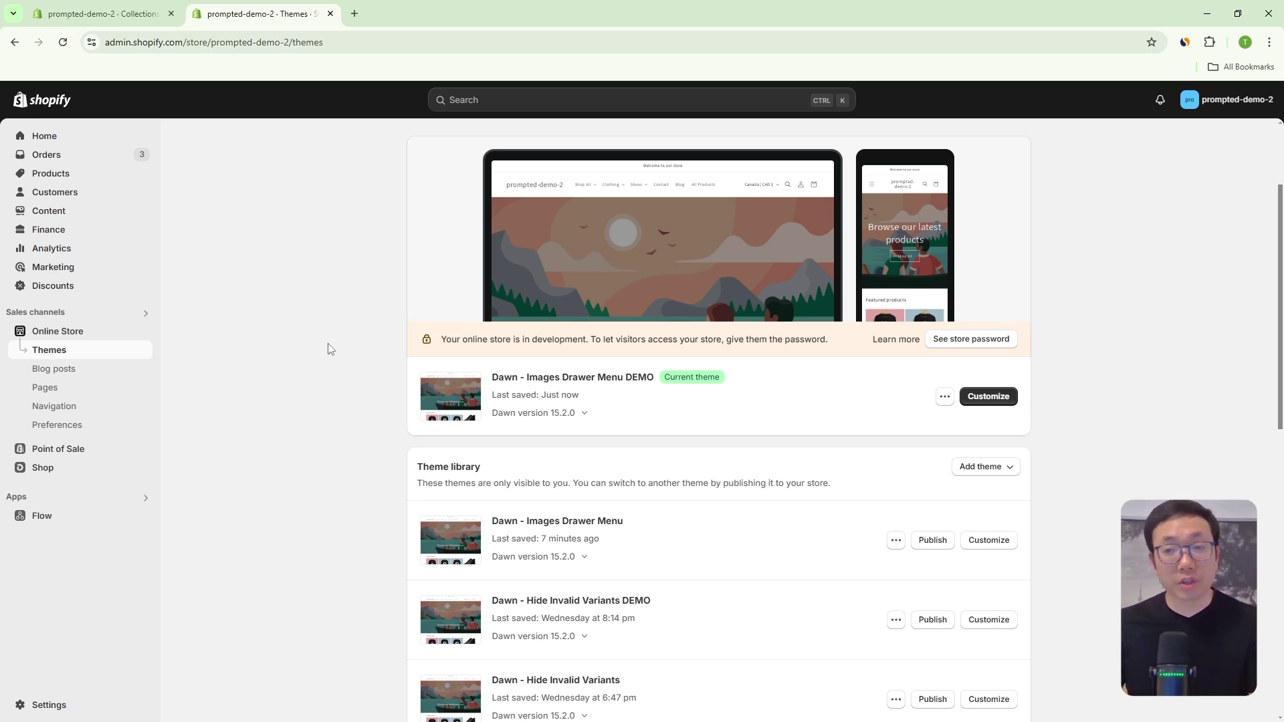
Open the collection metafield definitions in the store's custom data settings.
left_click(48, 706)
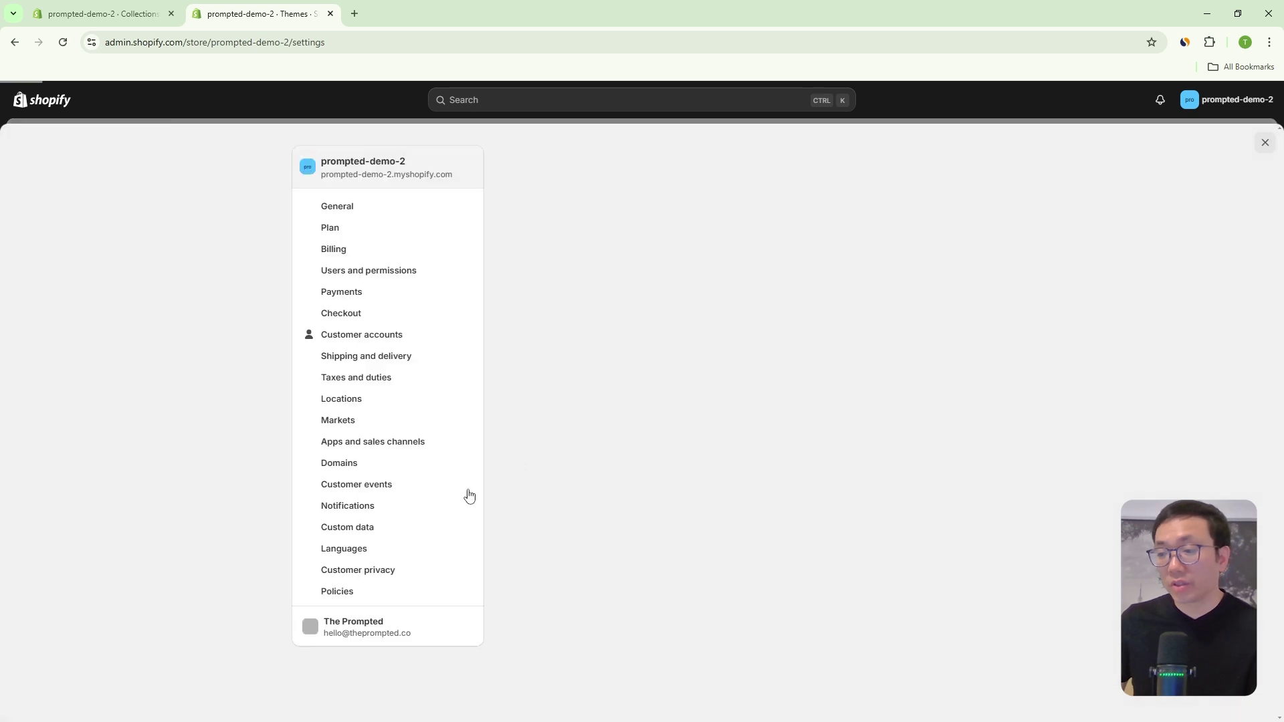
left_click(419, 527)
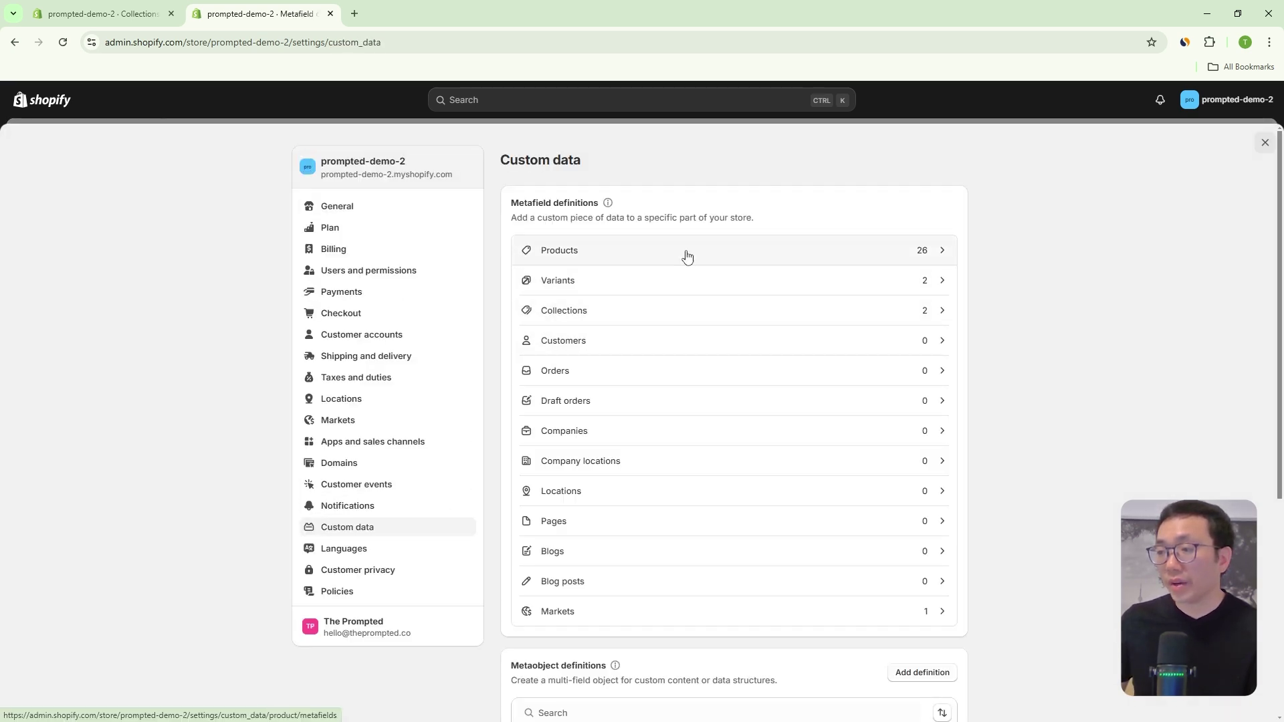
left_click(666, 311)
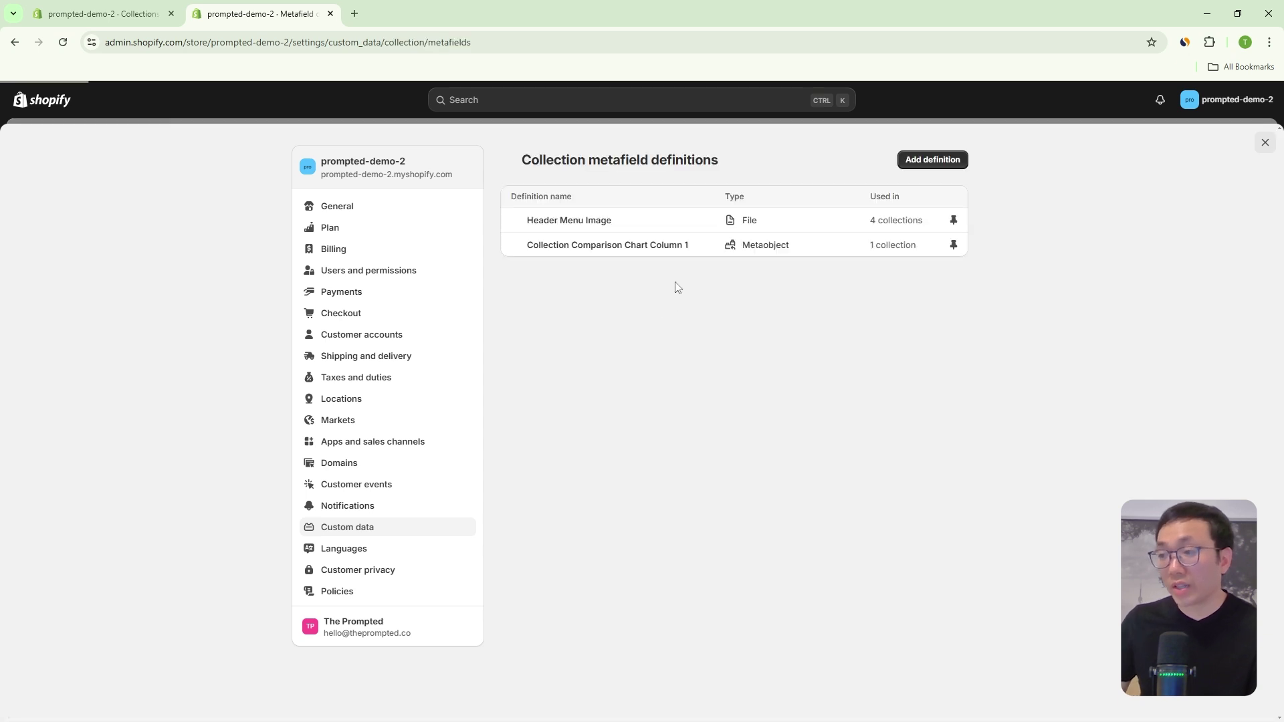
left_click(929, 171)
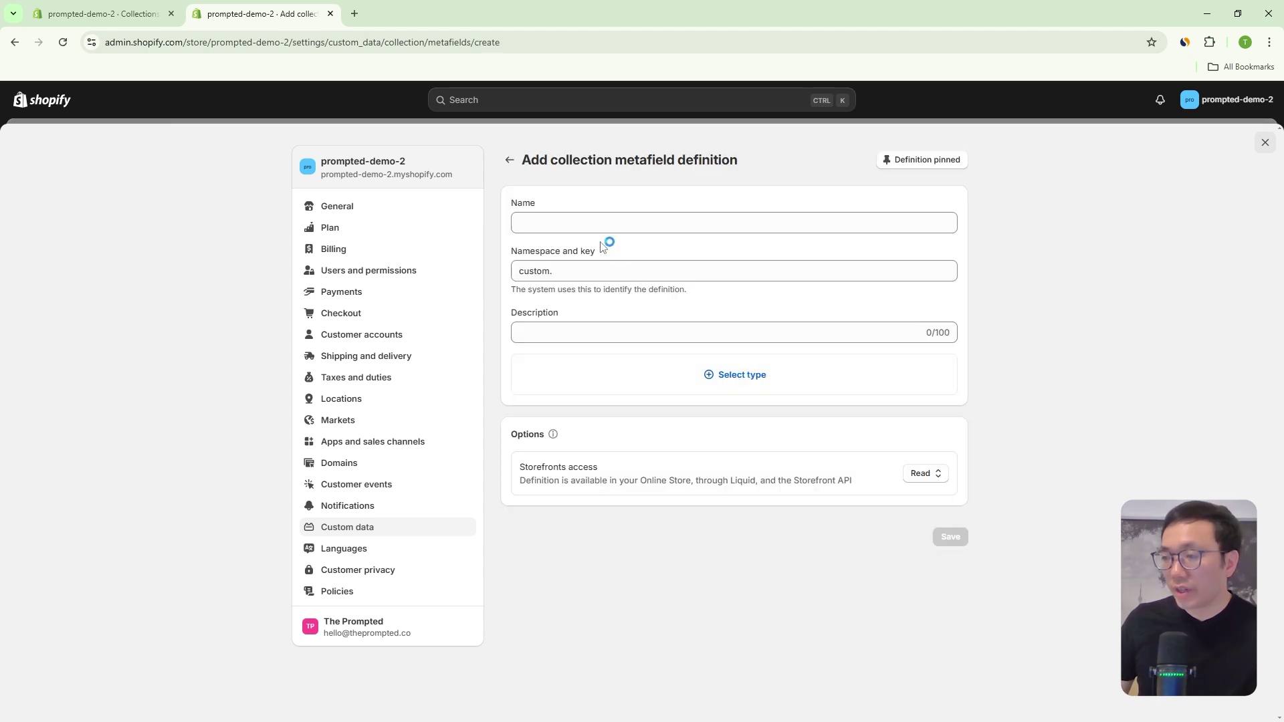
left_click(585, 222)
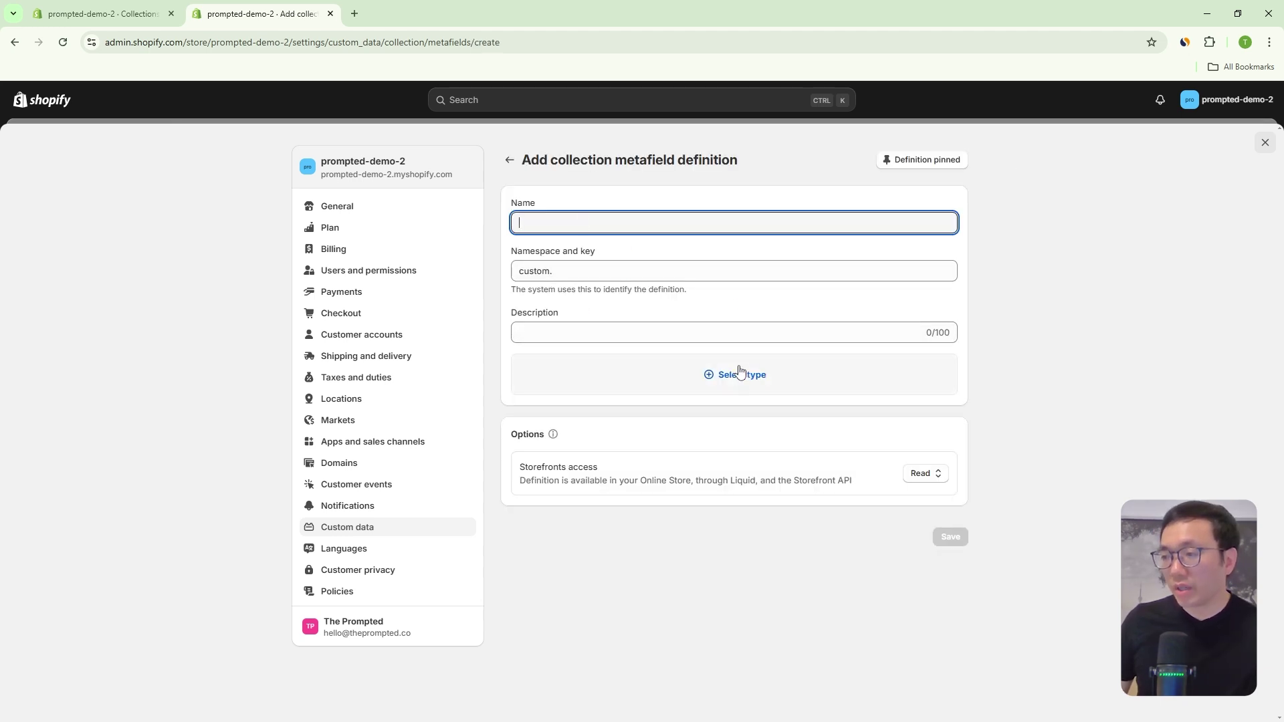
left_click(511, 162)
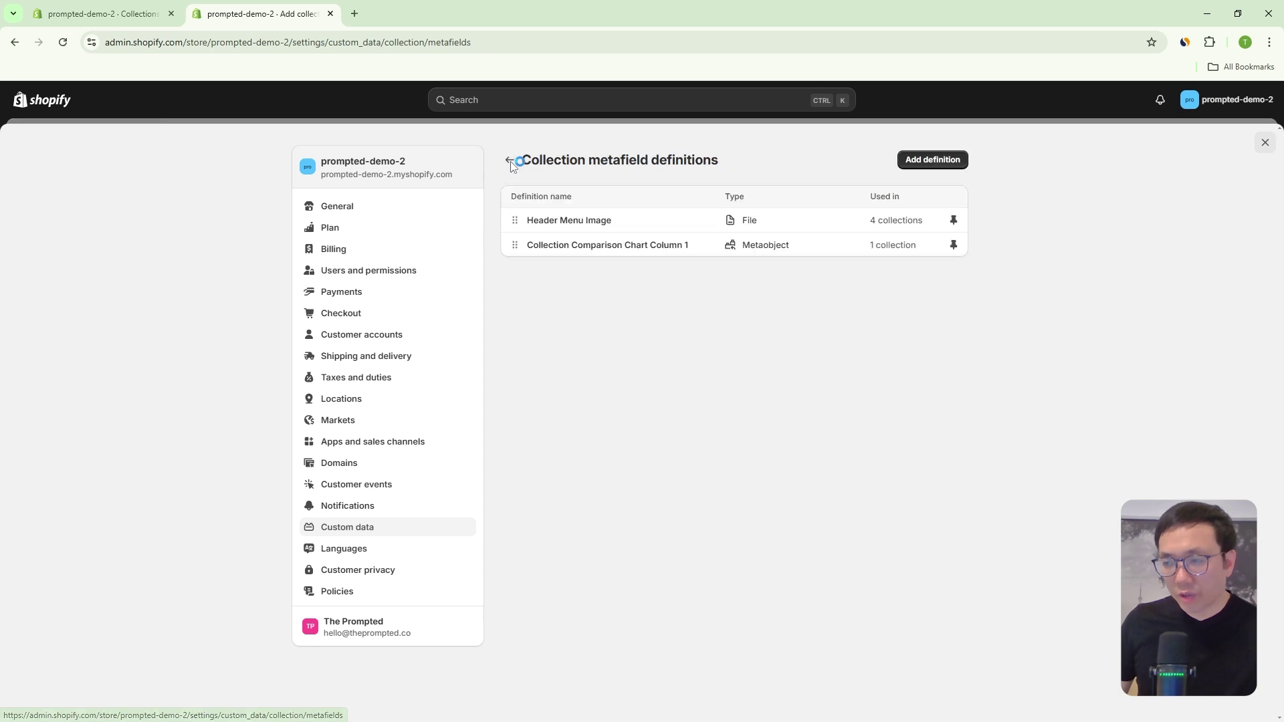
Open the Header Menu Image metafield definition and examine its name, its namespace and key, and its file type settings.
left_click(547, 228)
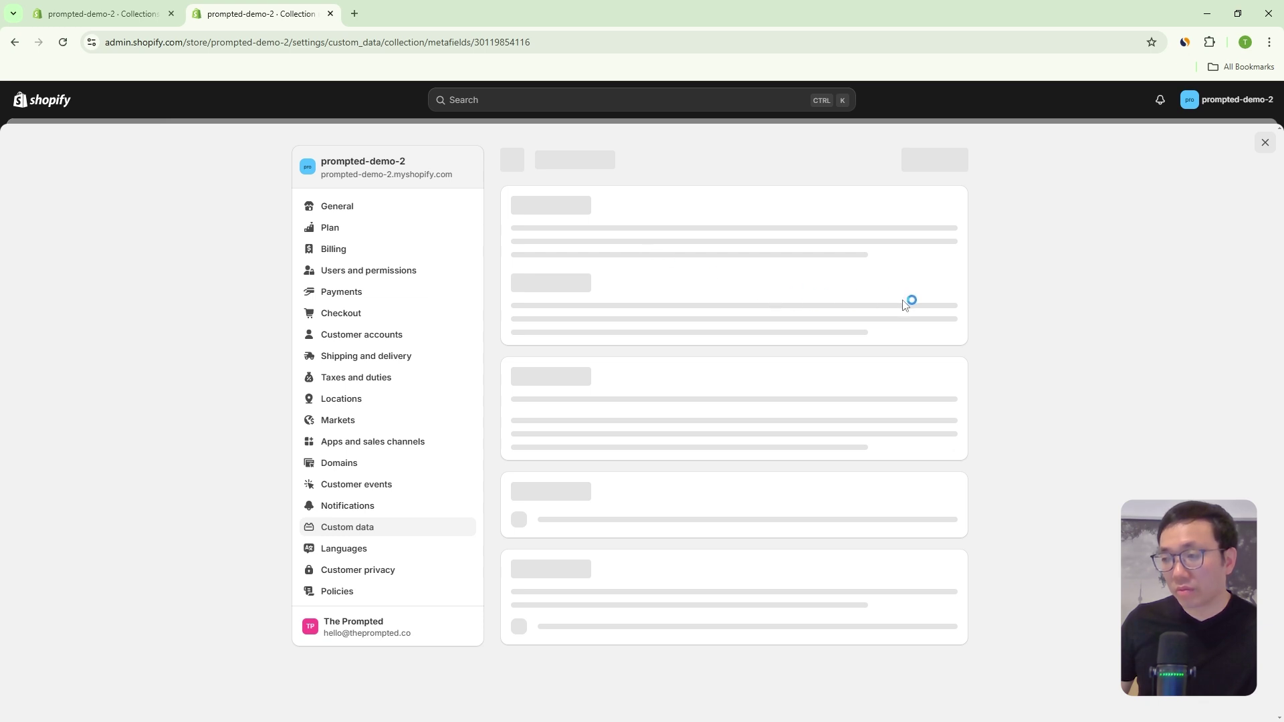
left_click(649, 232)
key("ctrl+shift+Left")
key("ctrl+shift+Left")
key("ctrl+shift+Left")
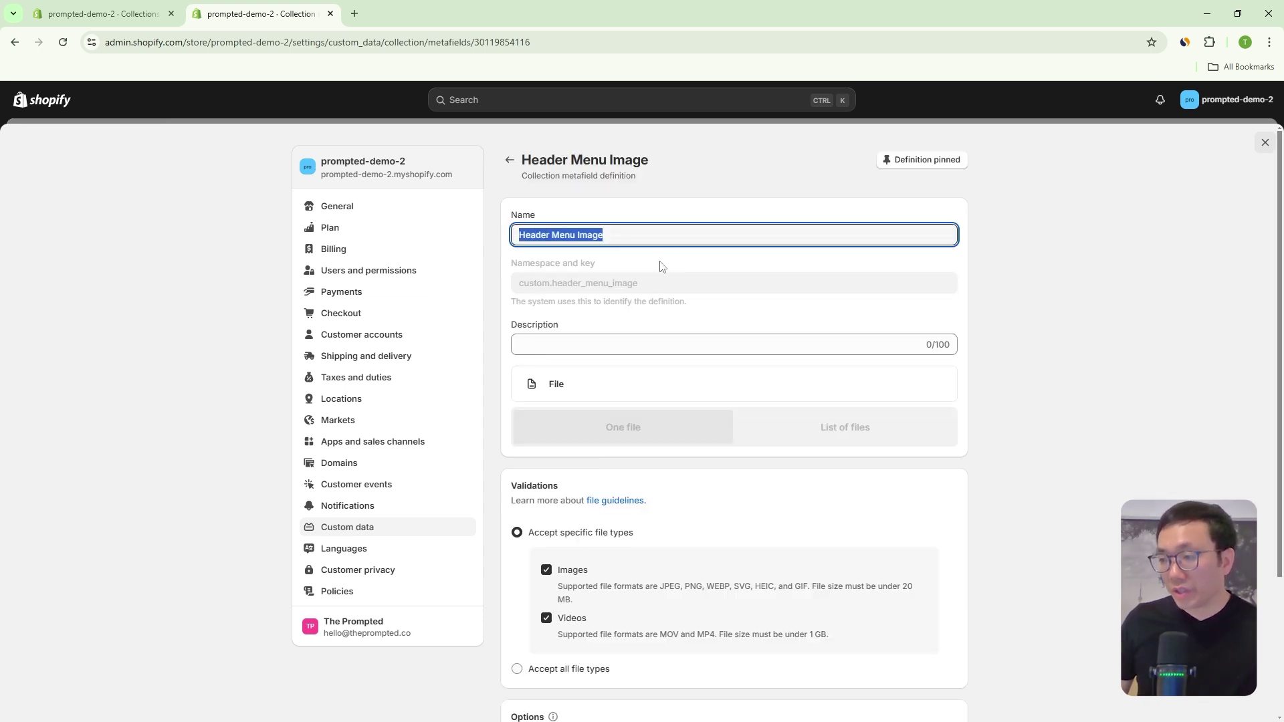
double_click(559, 285)
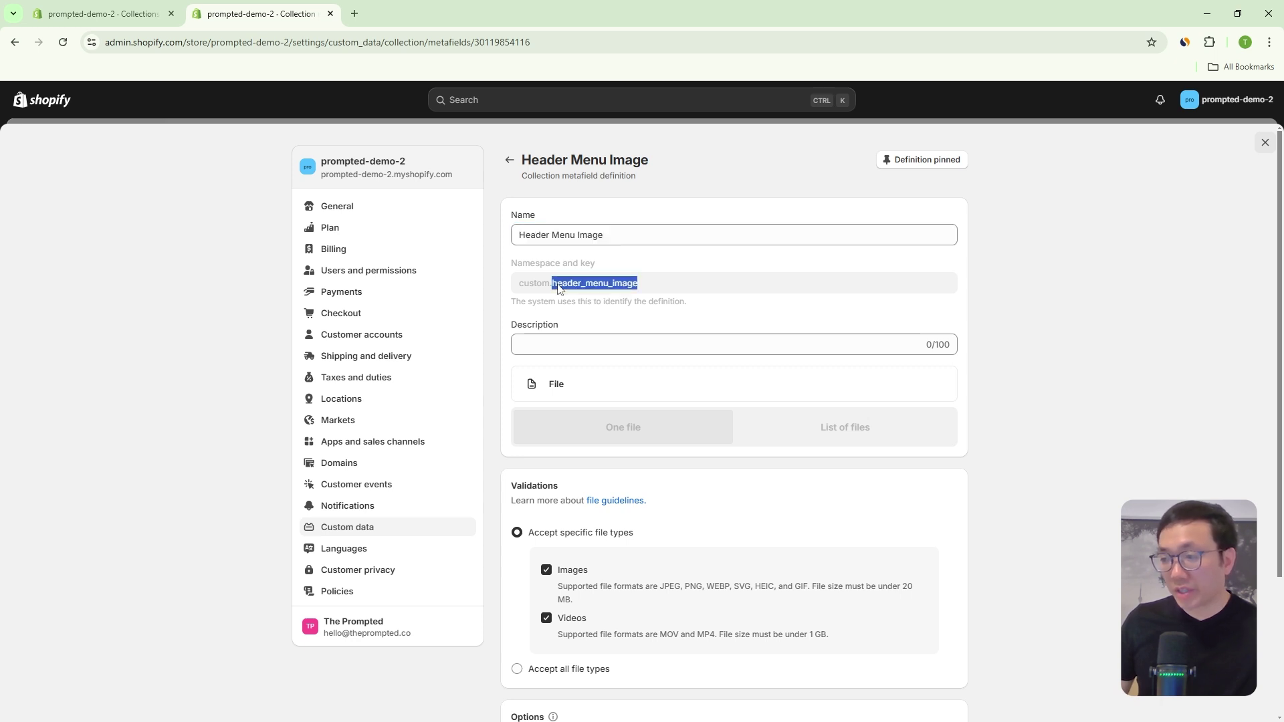
Examine the Header Menu Image definition's namespace and key, its one-file setting, the accepted file types and the storefront access option.
left_click(604, 290)
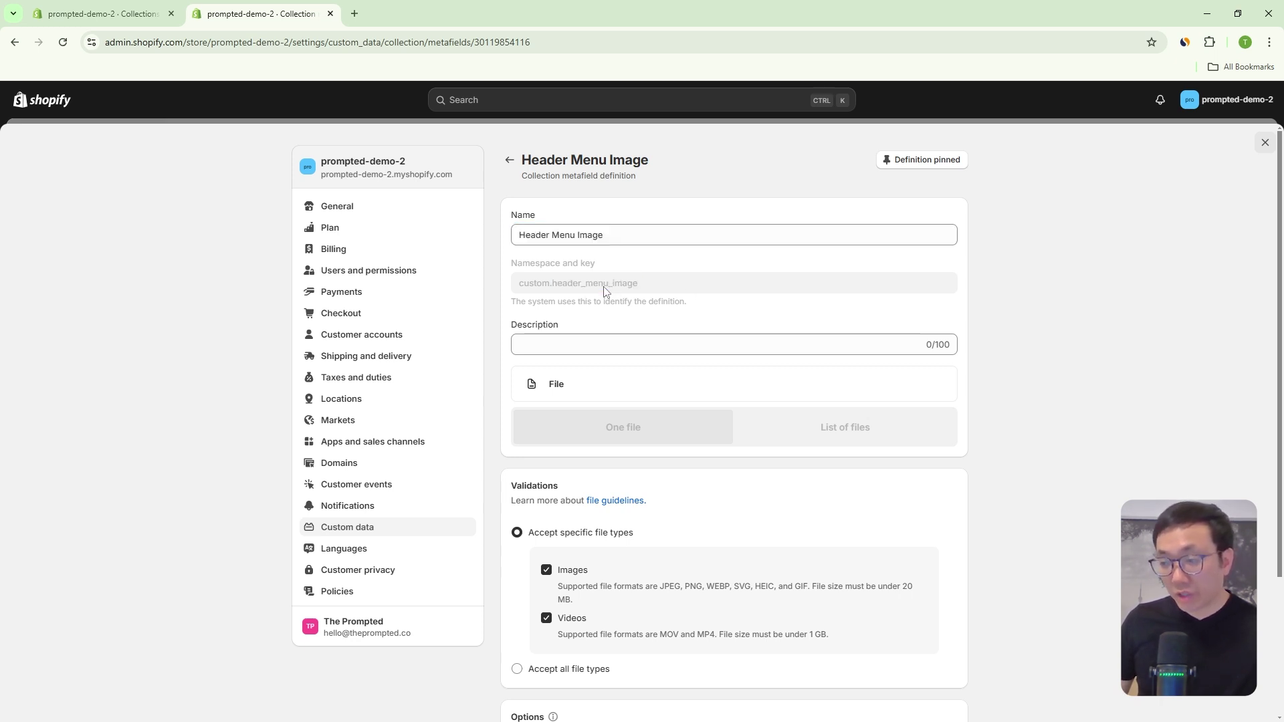
double_click(603, 290)
left_click_drag(527, 292, 561, 288)
left_click(606, 288)
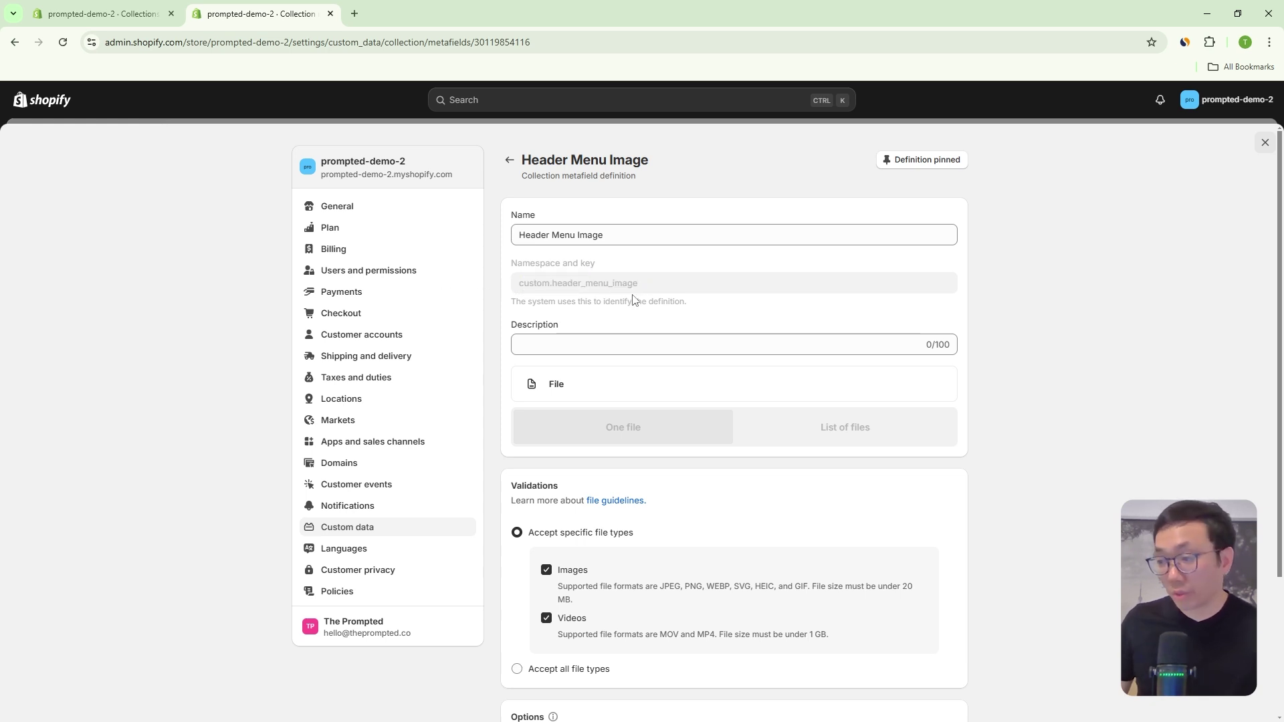
scroll(633, 299, "down", 1)
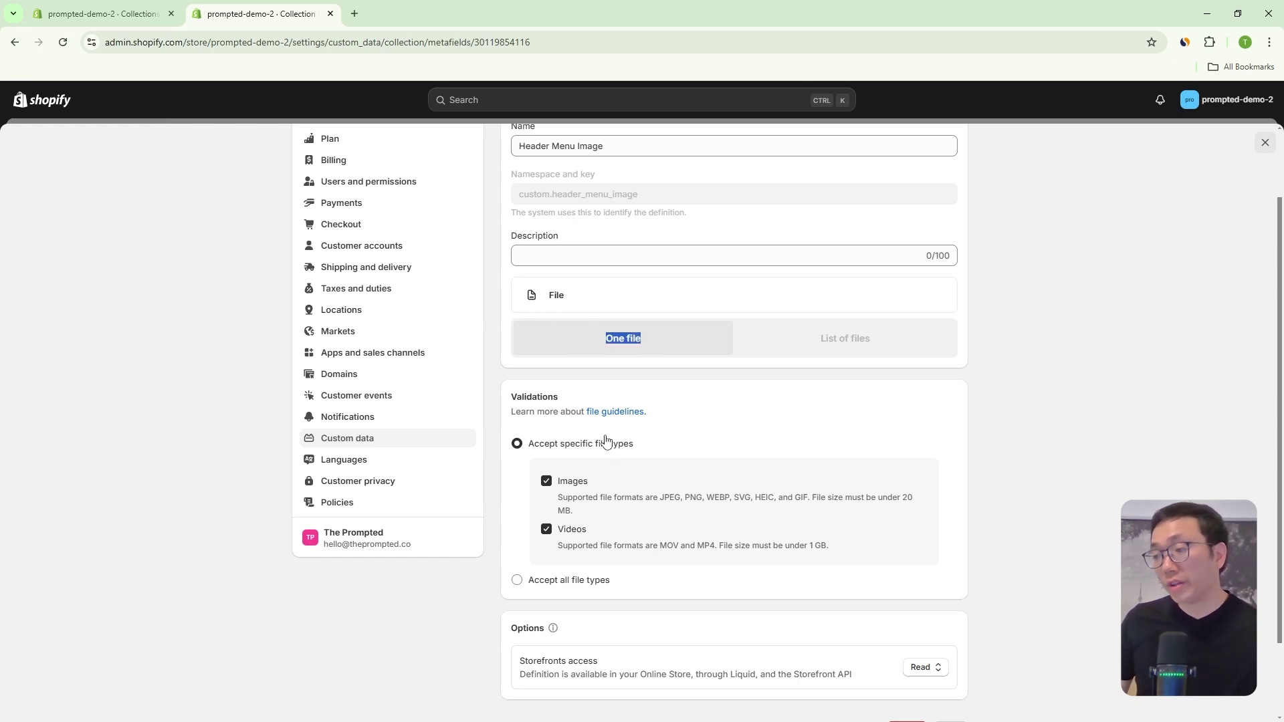
scroll(606, 421, "down", 1)
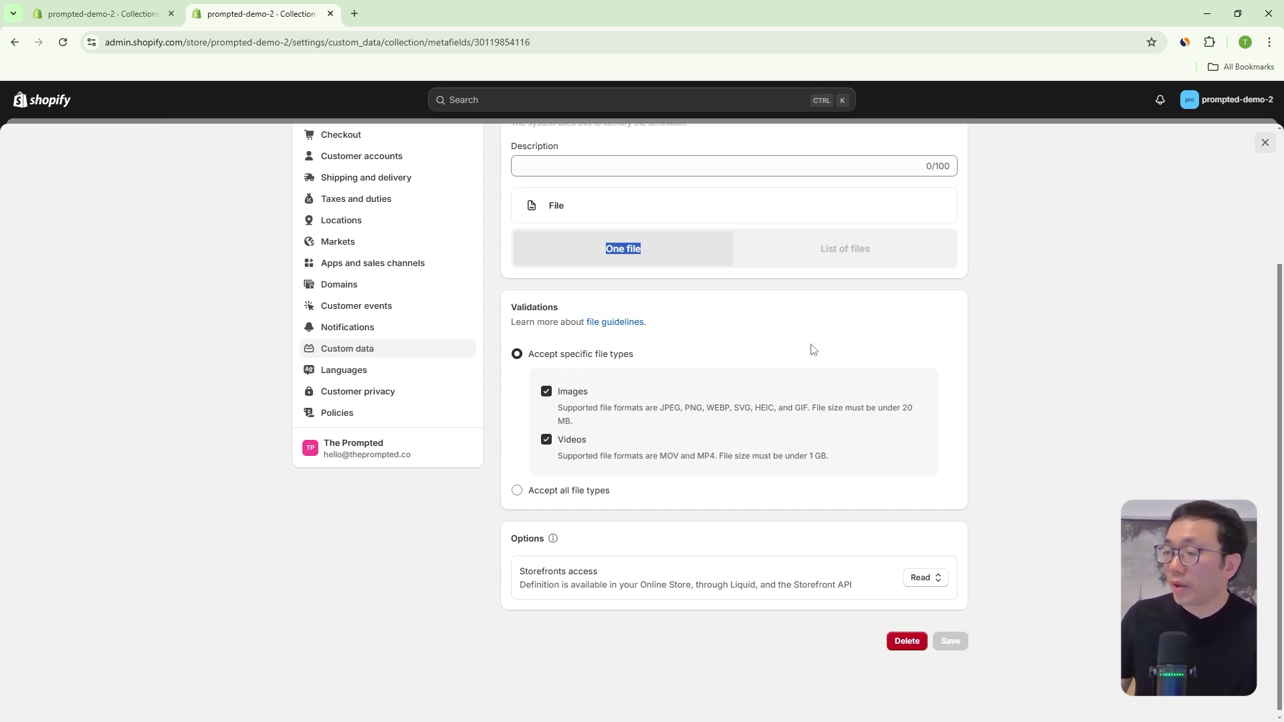
scroll(787, 348, "up", 5)
Start a new product metafield definition named Header from the custom data overview, and discard it.
left_click(515, 164)
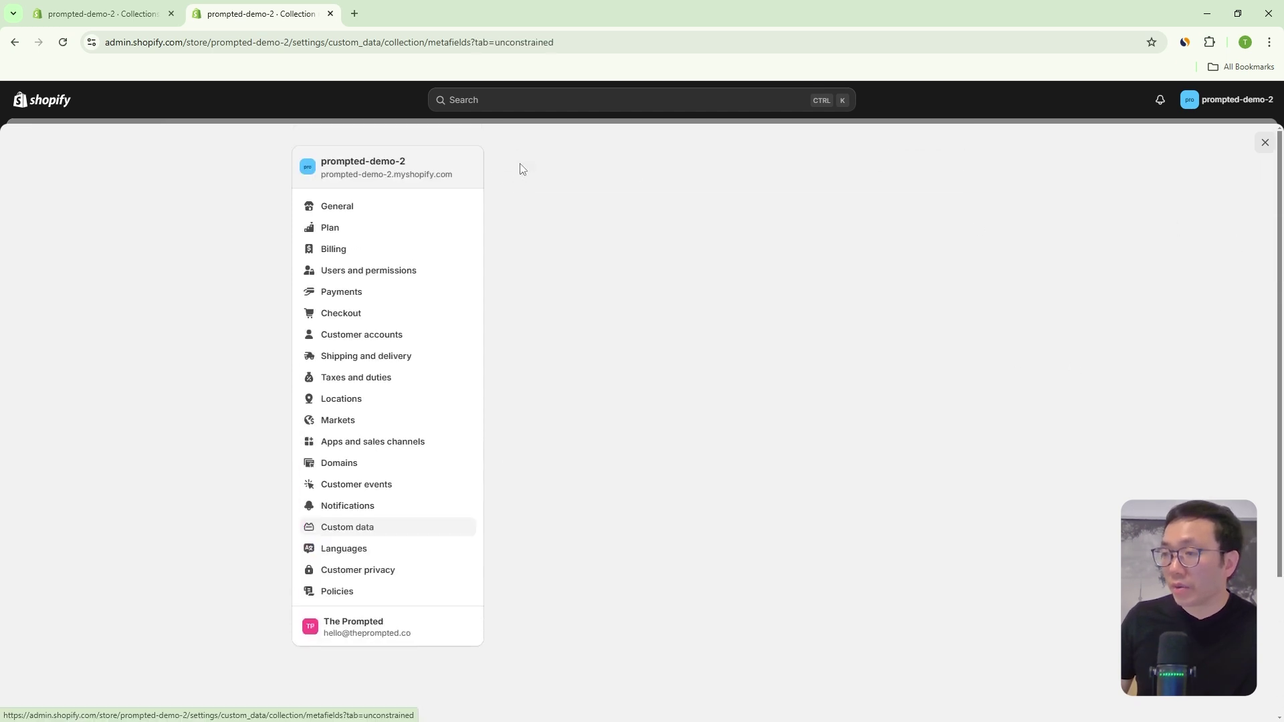
left_click(518, 169)
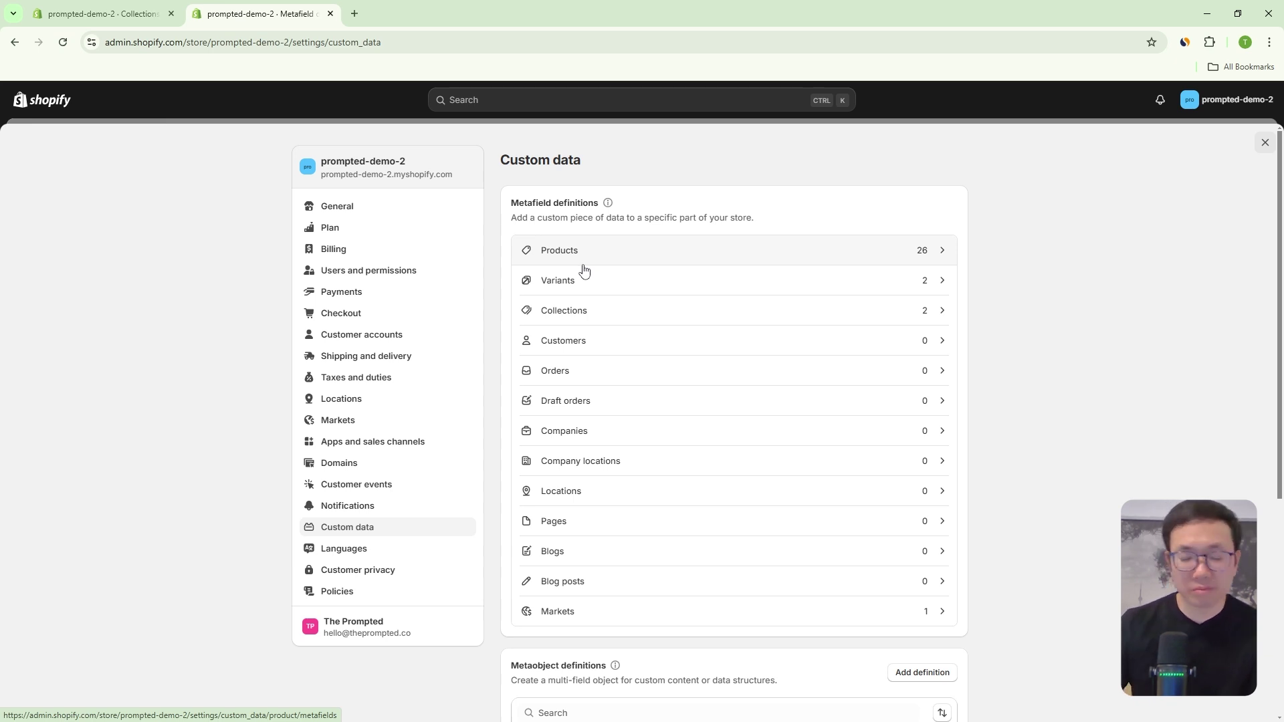
left_click(635, 250)
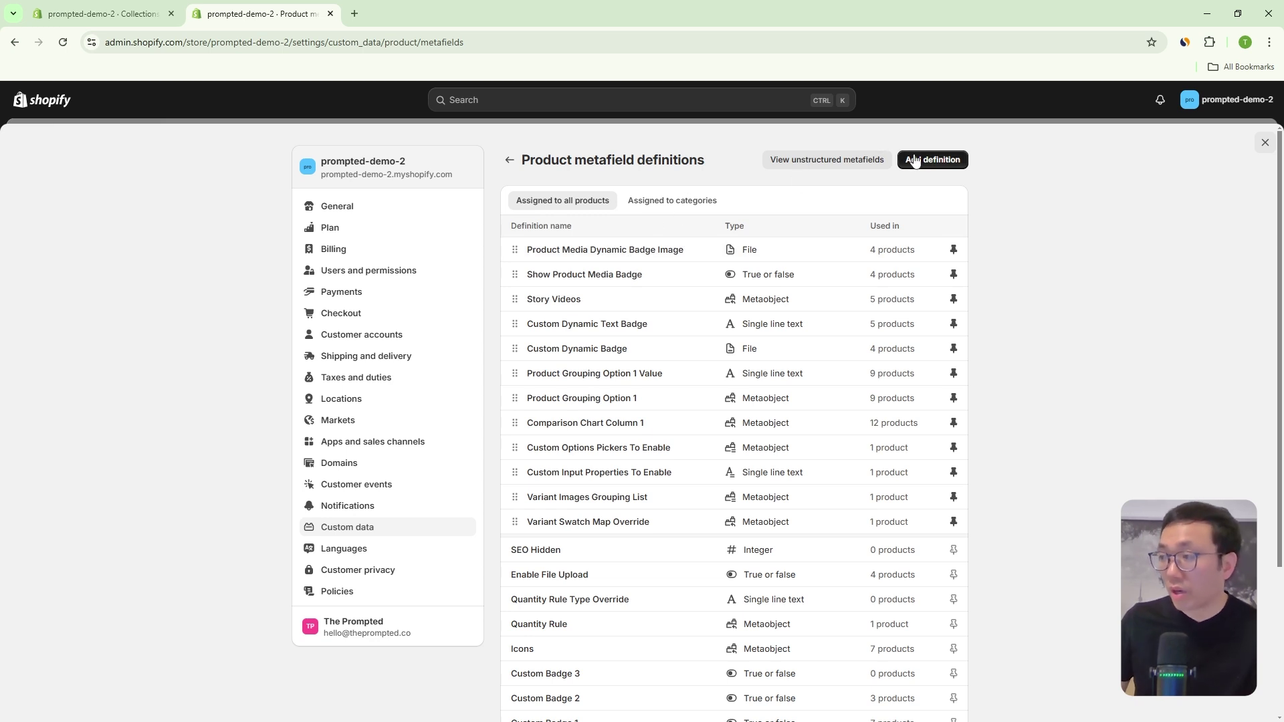
left_click(917, 160)
left_click(606, 218)
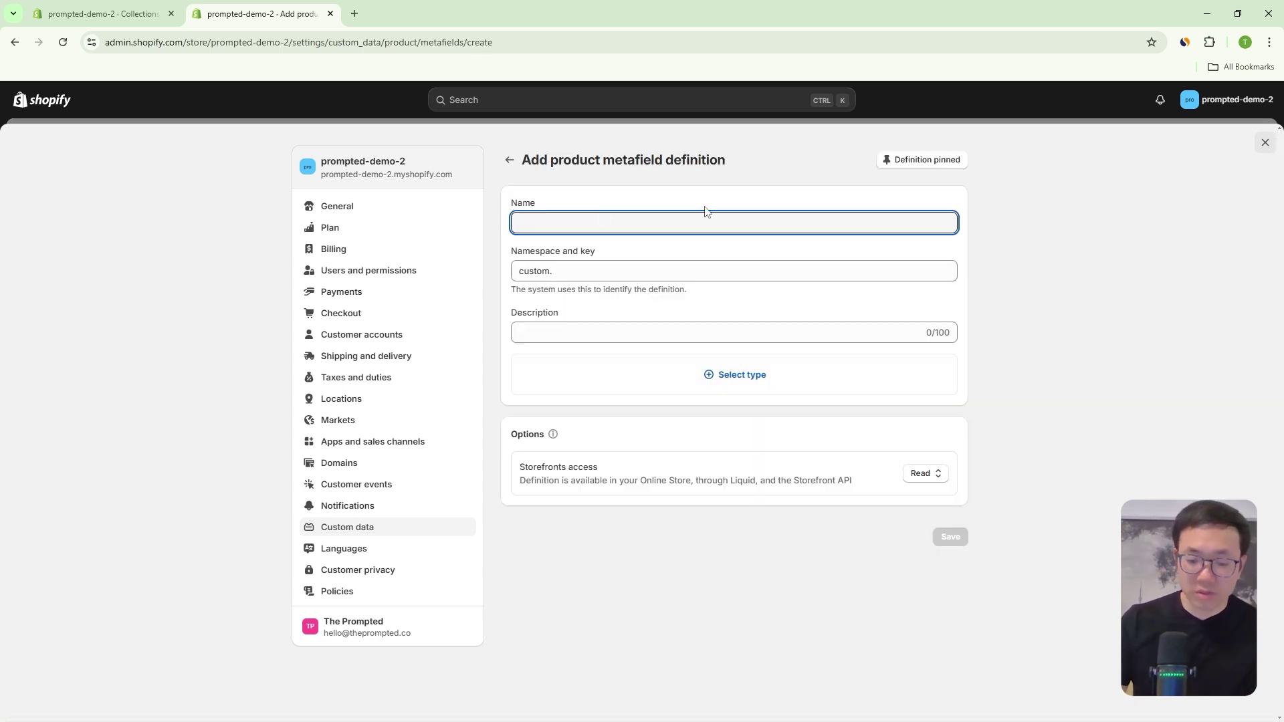
type("Header")
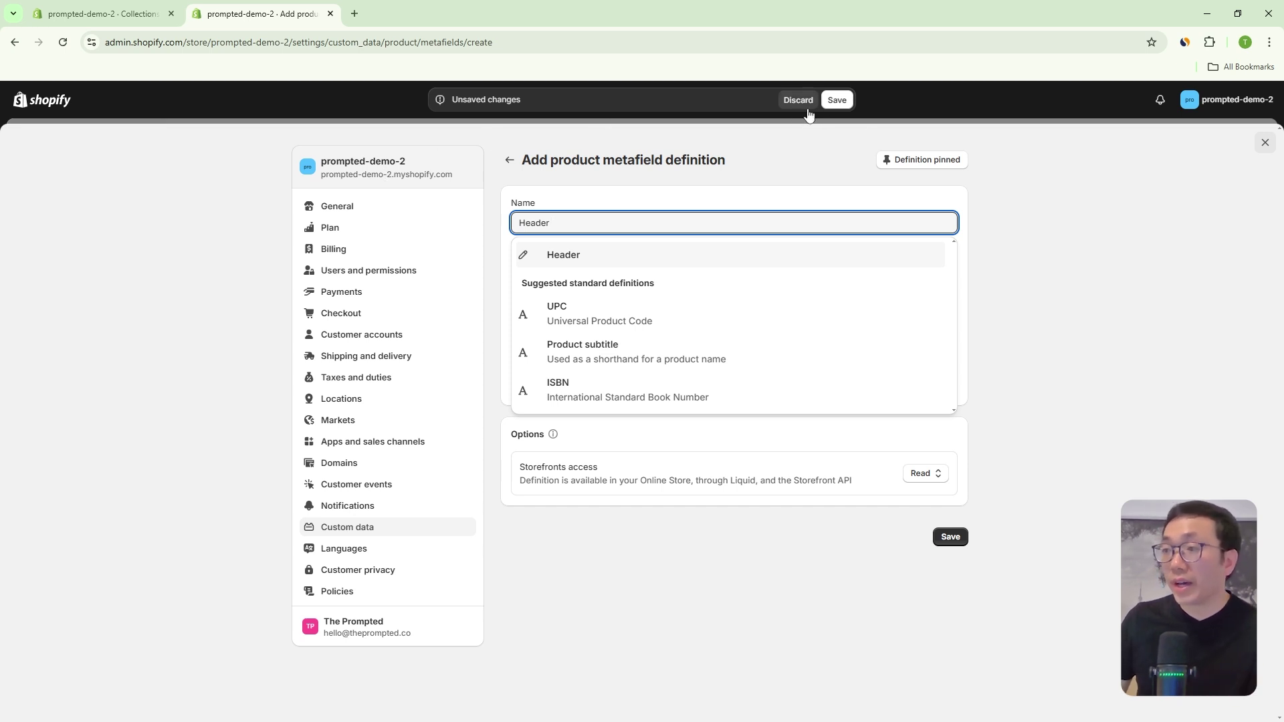
left_click(1263, 182)
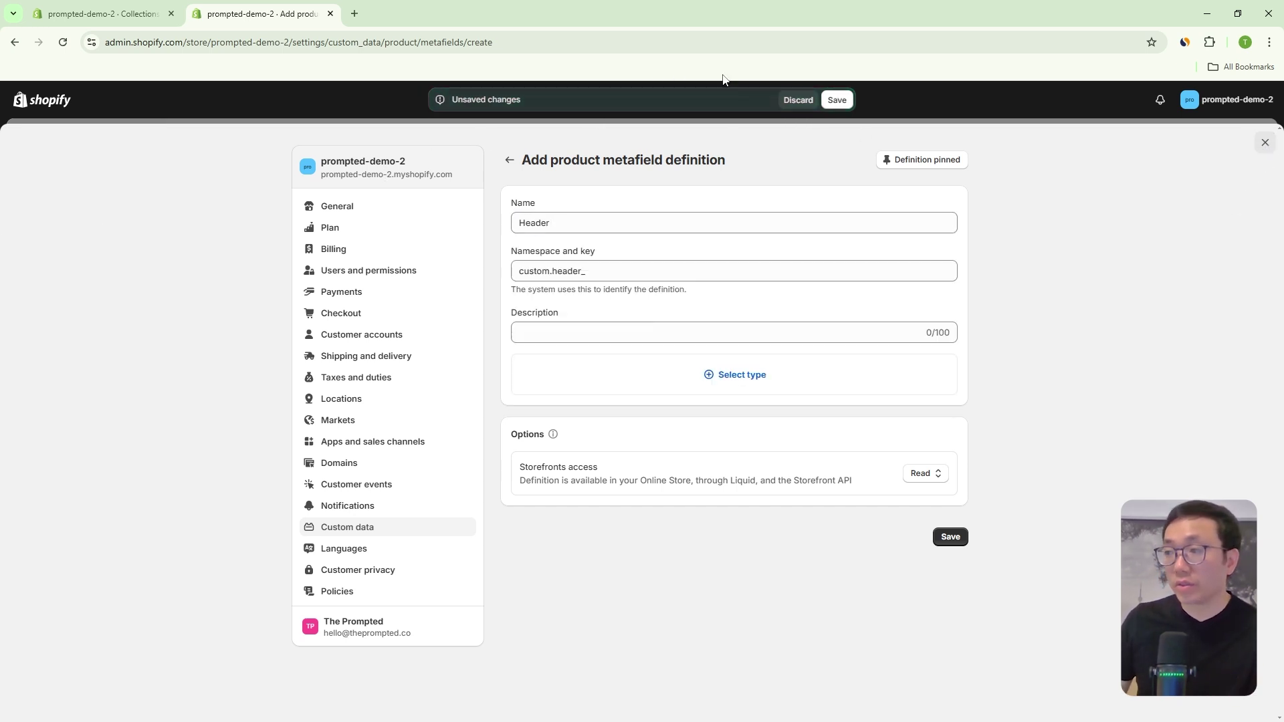
left_click(801, 99)
Leave the store settings and open Images Menu in the online store's navigation to view its menu items.
left_click(1263, 142)
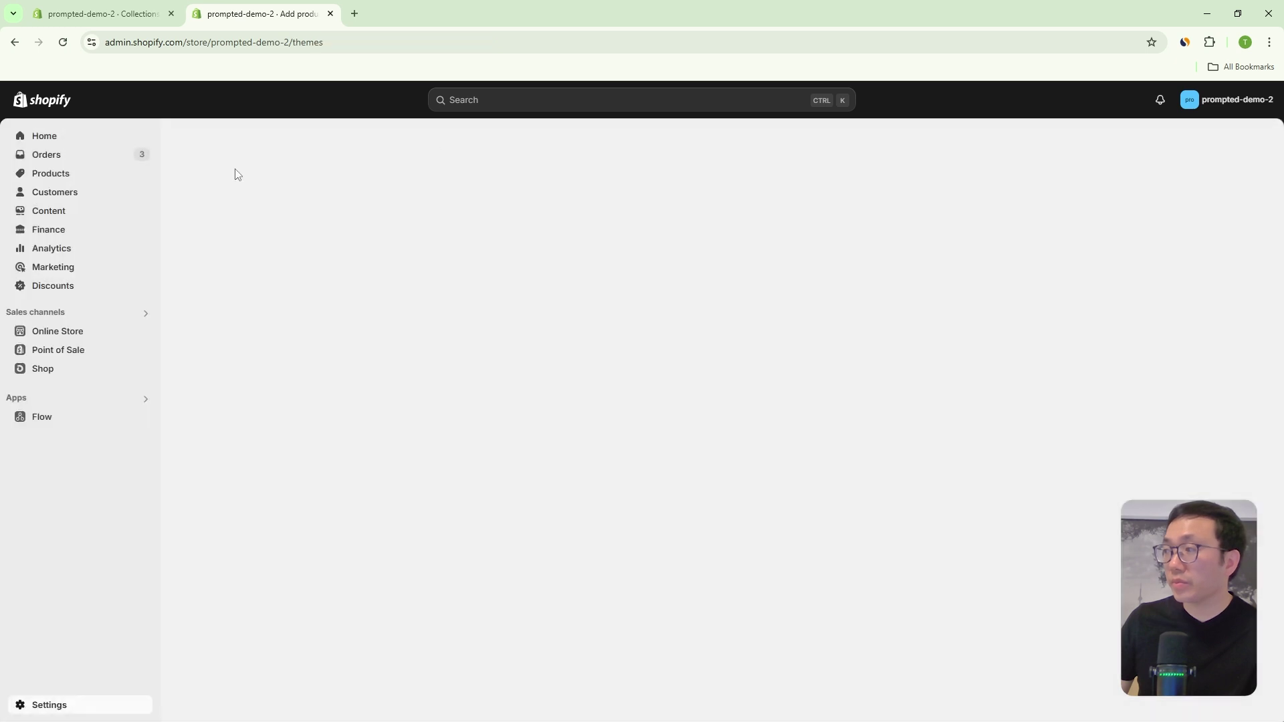
left_click(78, 175)
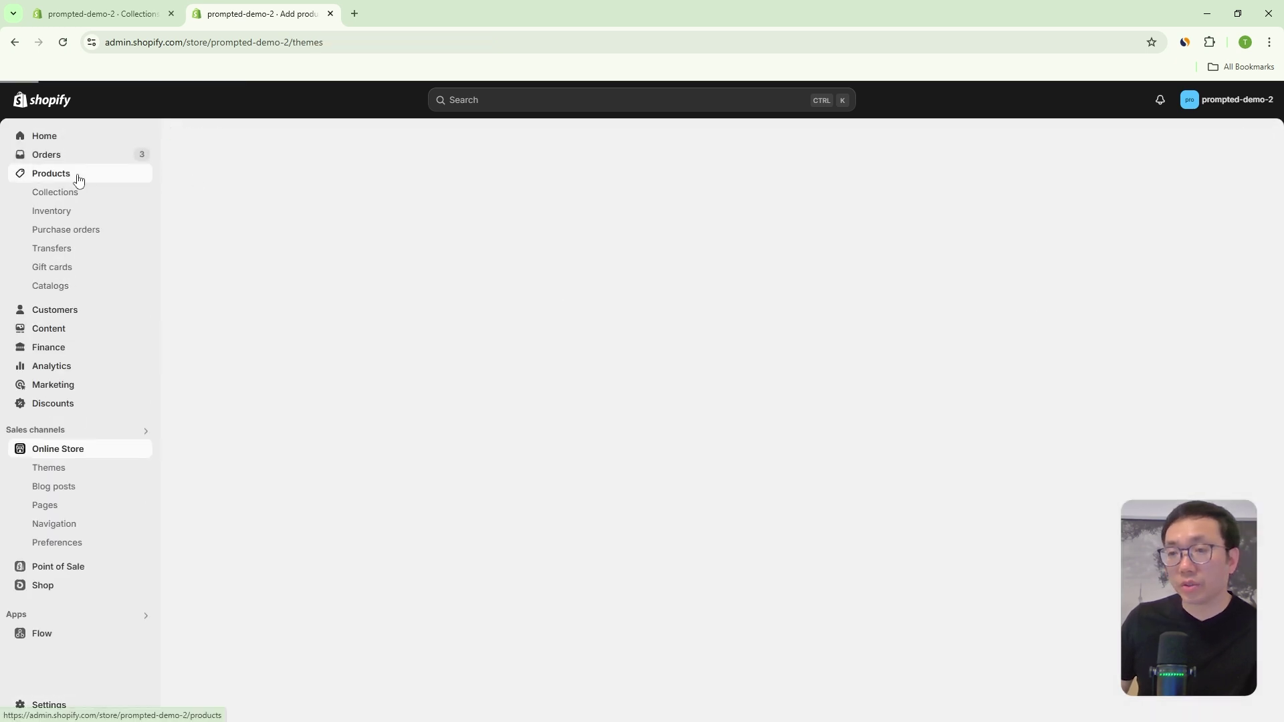
left_click(70, 523)
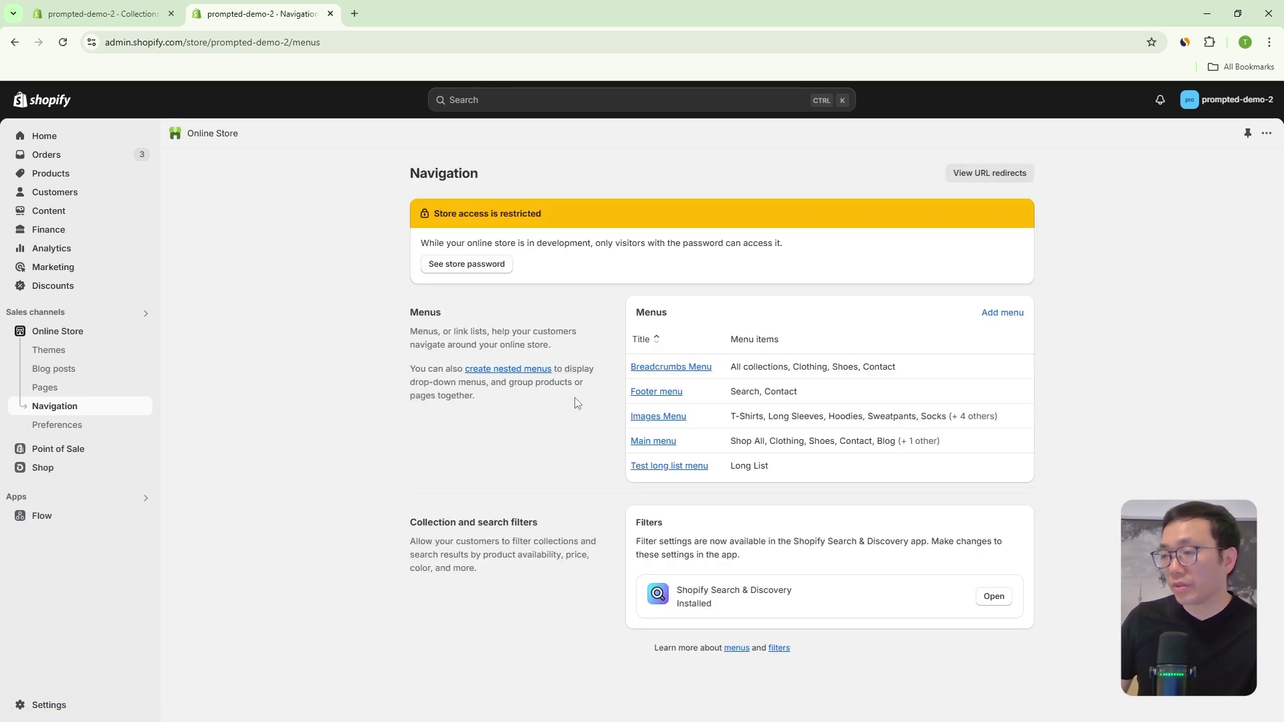
left_click(661, 417)
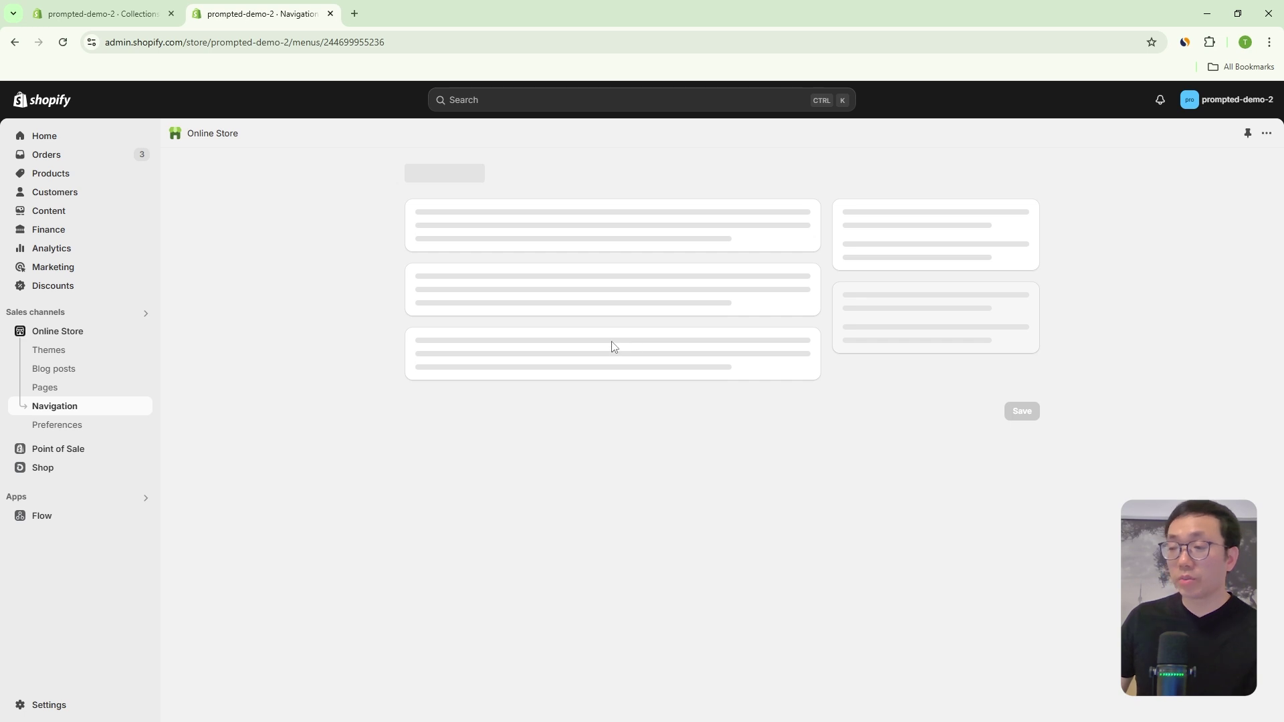
scroll(548, 414, "down", 1)
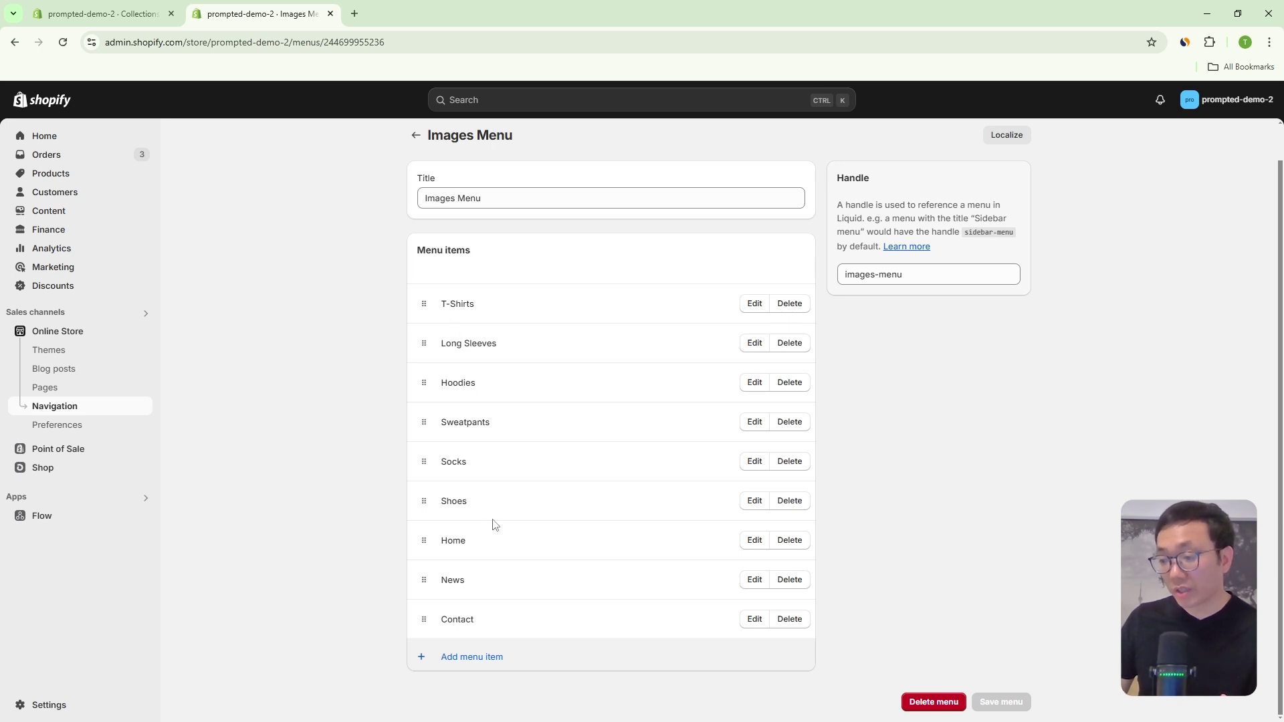
Start adding an item to Images Menu, browse the product link choices, and cancel the new item.
left_click(487, 657)
left_click(1060, 222)
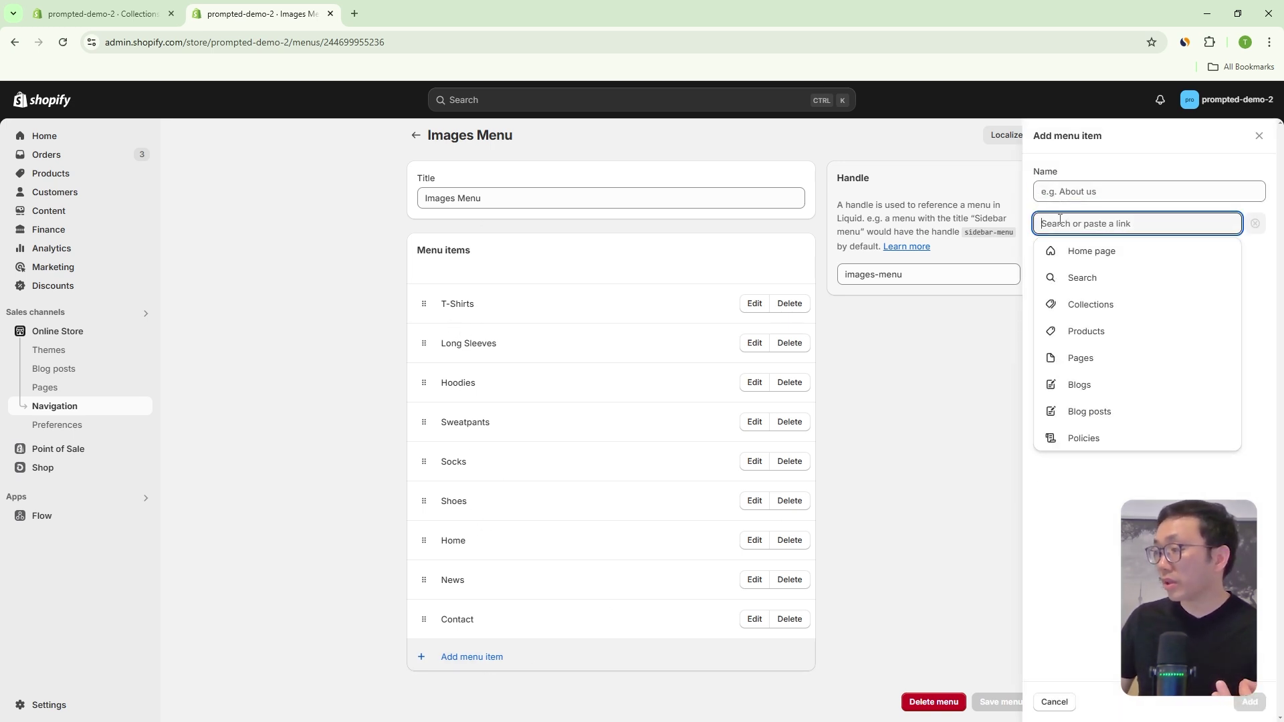
left_click(1078, 331)
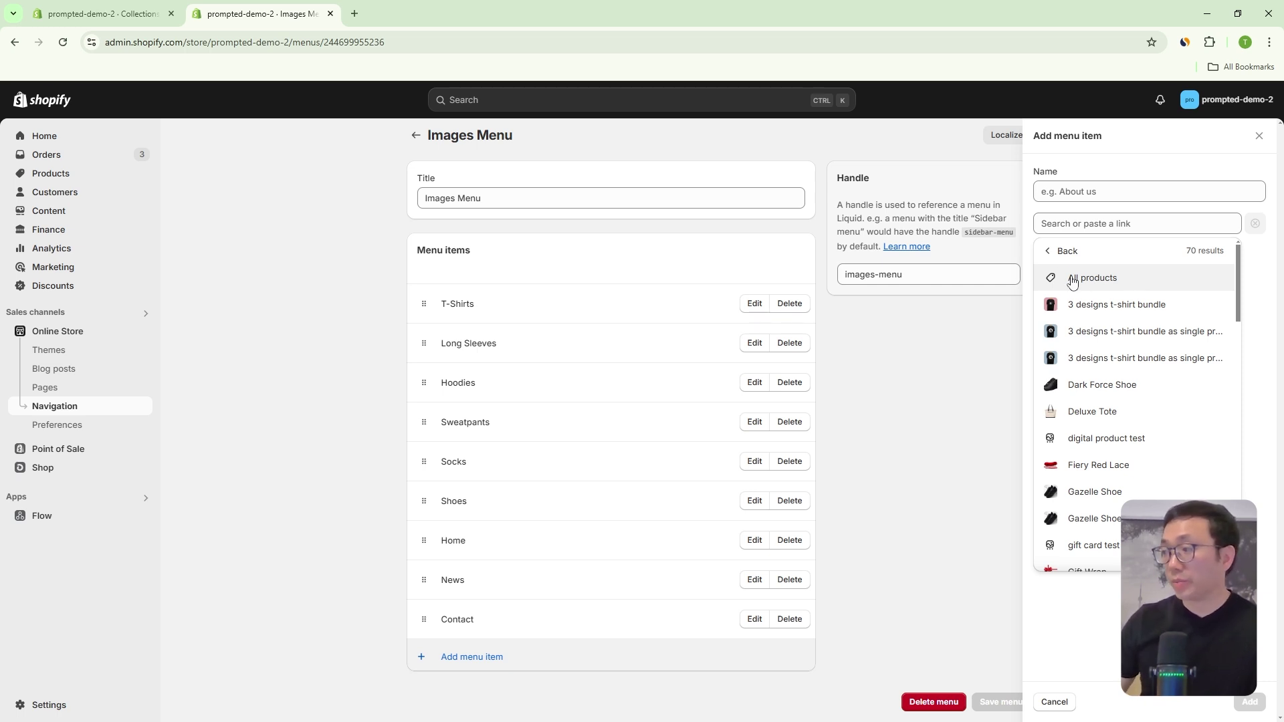
left_click(1260, 138)
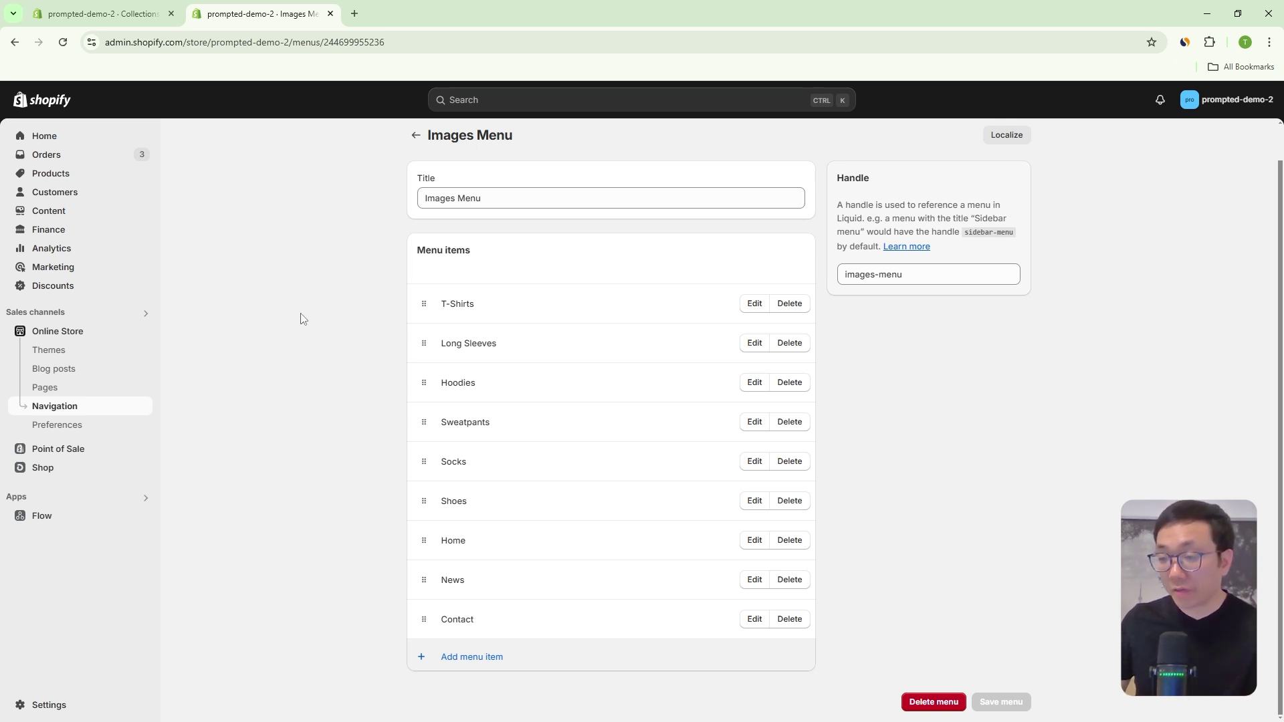
Open the store's themes and examine the theme limit notice and the actions offered for the current theme, Dawn - Images Drawer Menu DEMO.
left_click(58, 353)
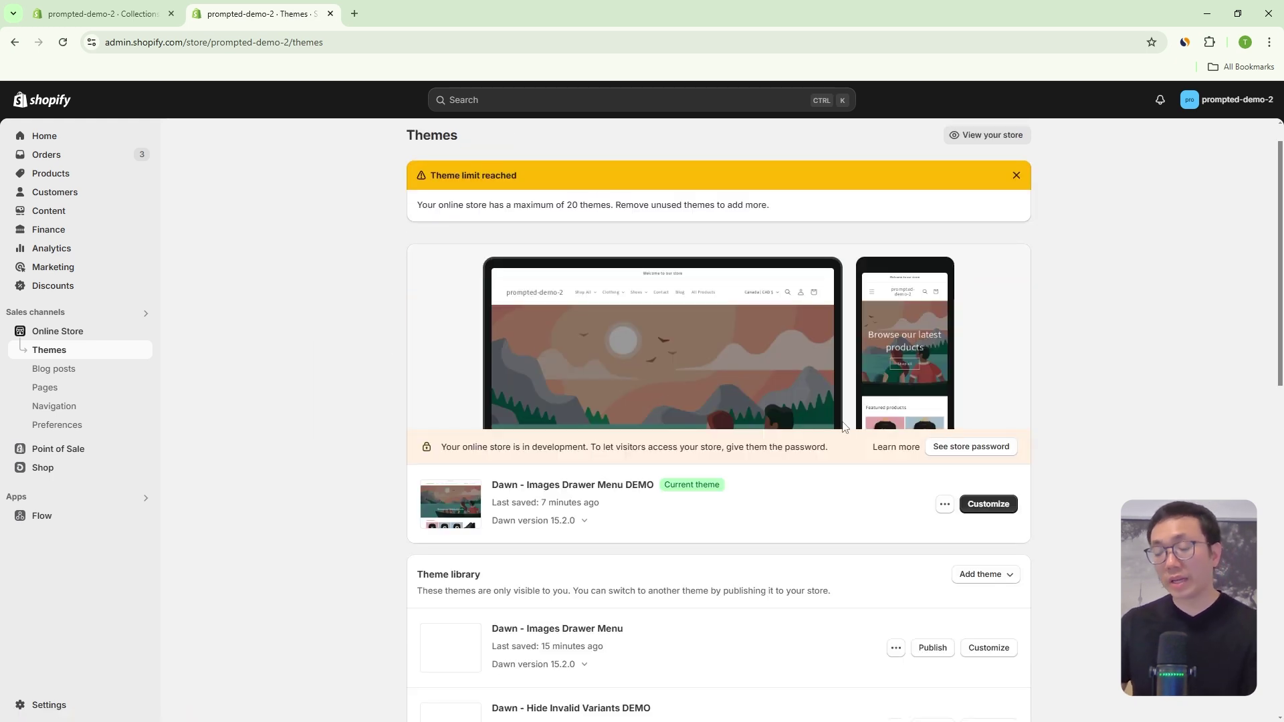
scroll(836, 436, "down", 1)
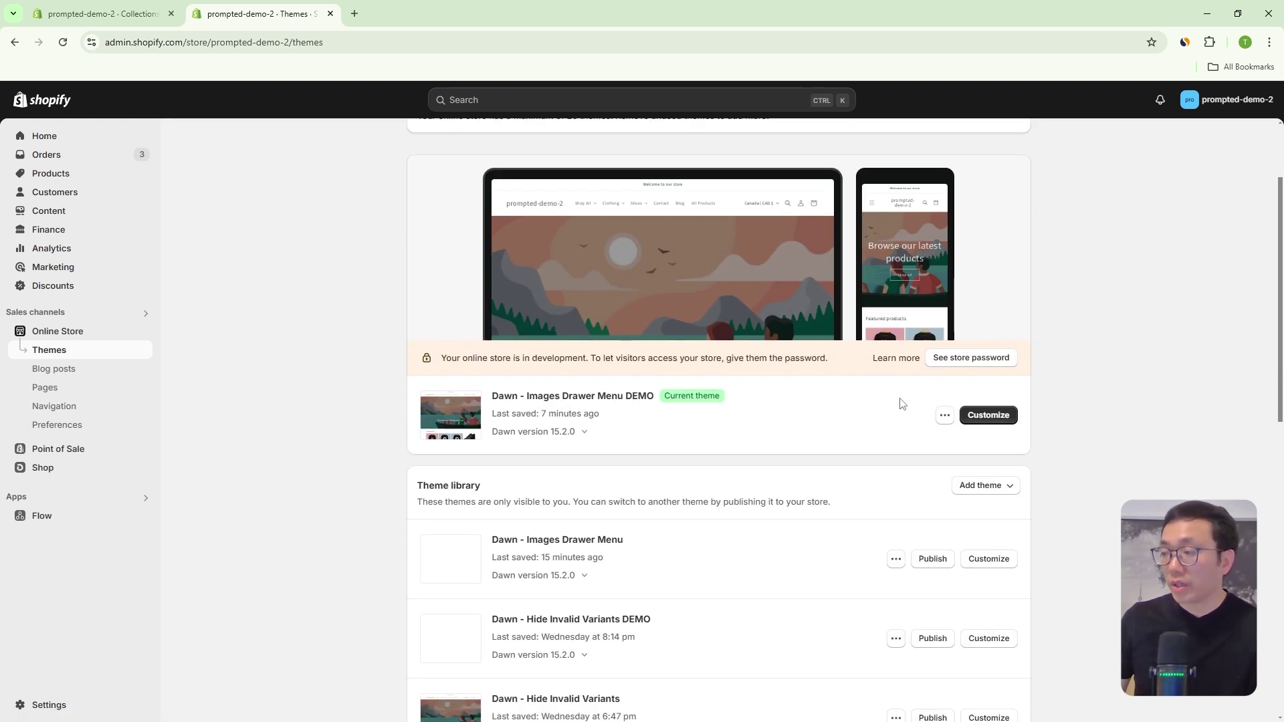
left_click(943, 417)
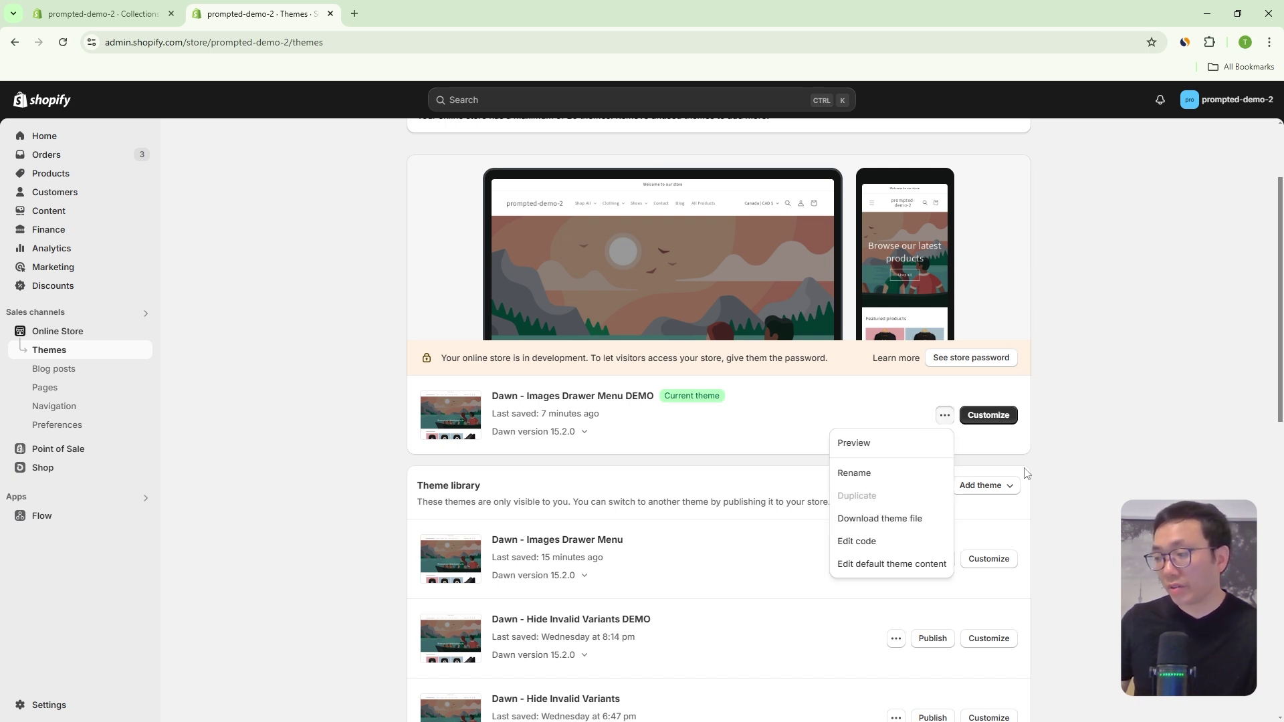
scroll(874, 252, "up", 2)
left_click_drag(496, 249, 698, 244)
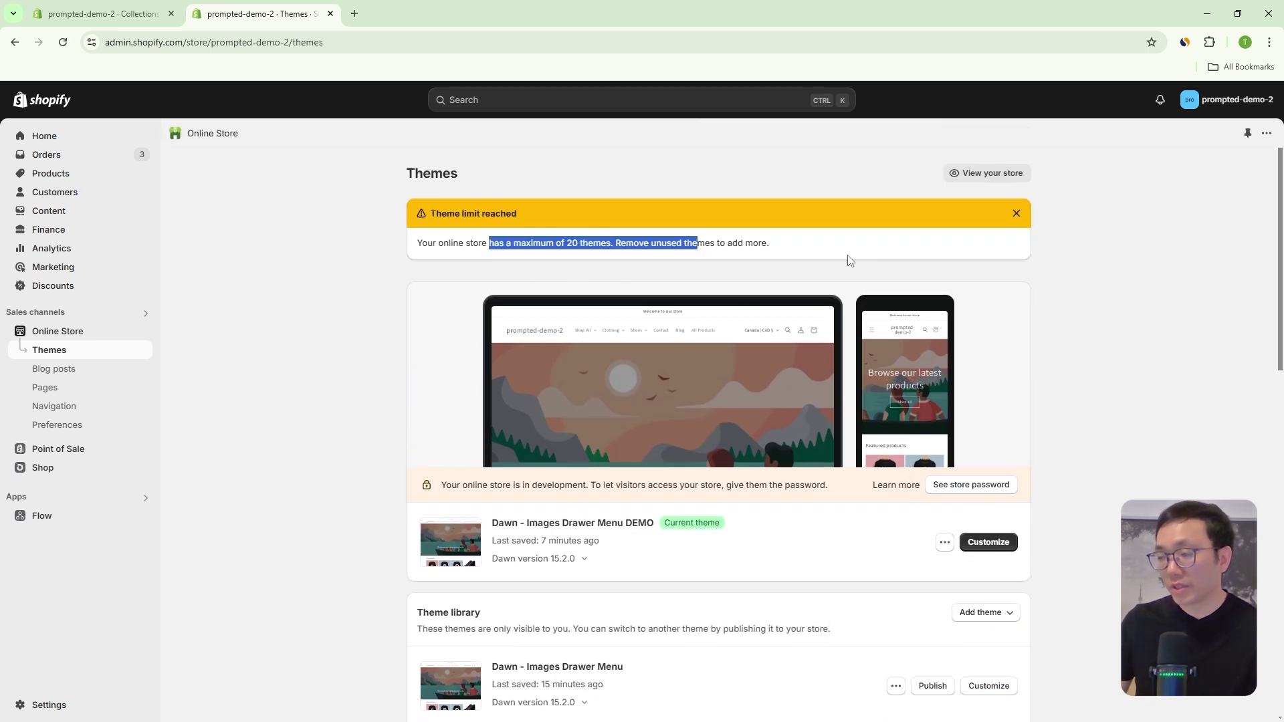
left_click(949, 552)
left_click(945, 543)
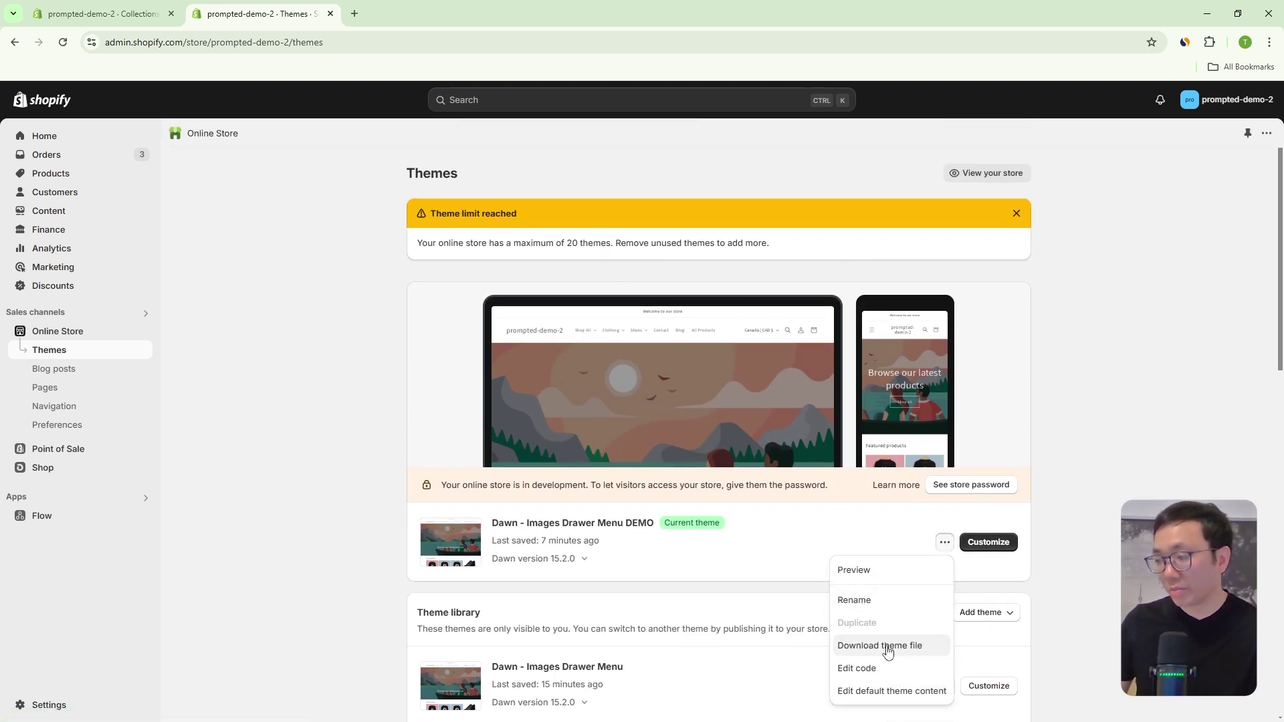
left_click(1070, 454)
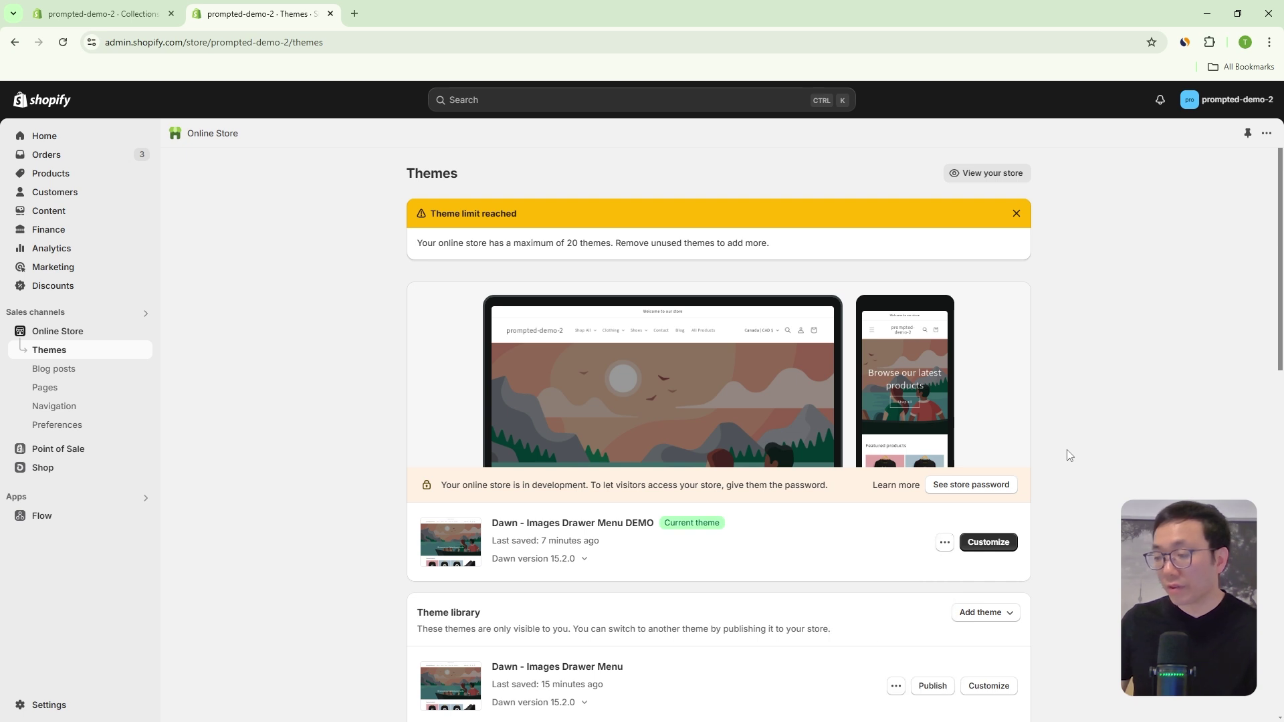
Examine the actions offered for the unpublished Dawn - Images Drawer Menu theme in the theme library.
scroll(1069, 455, "down", 3)
left_click(895, 463)
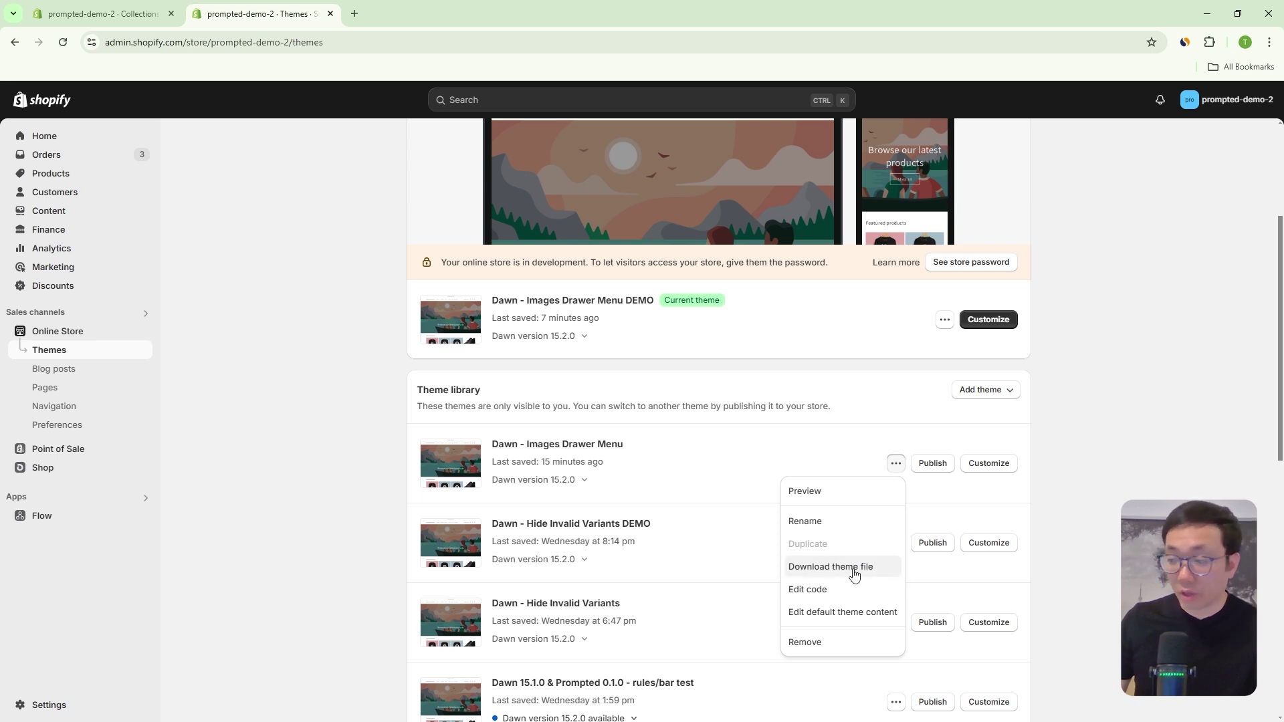
key("Escape")
left_click(895, 463)
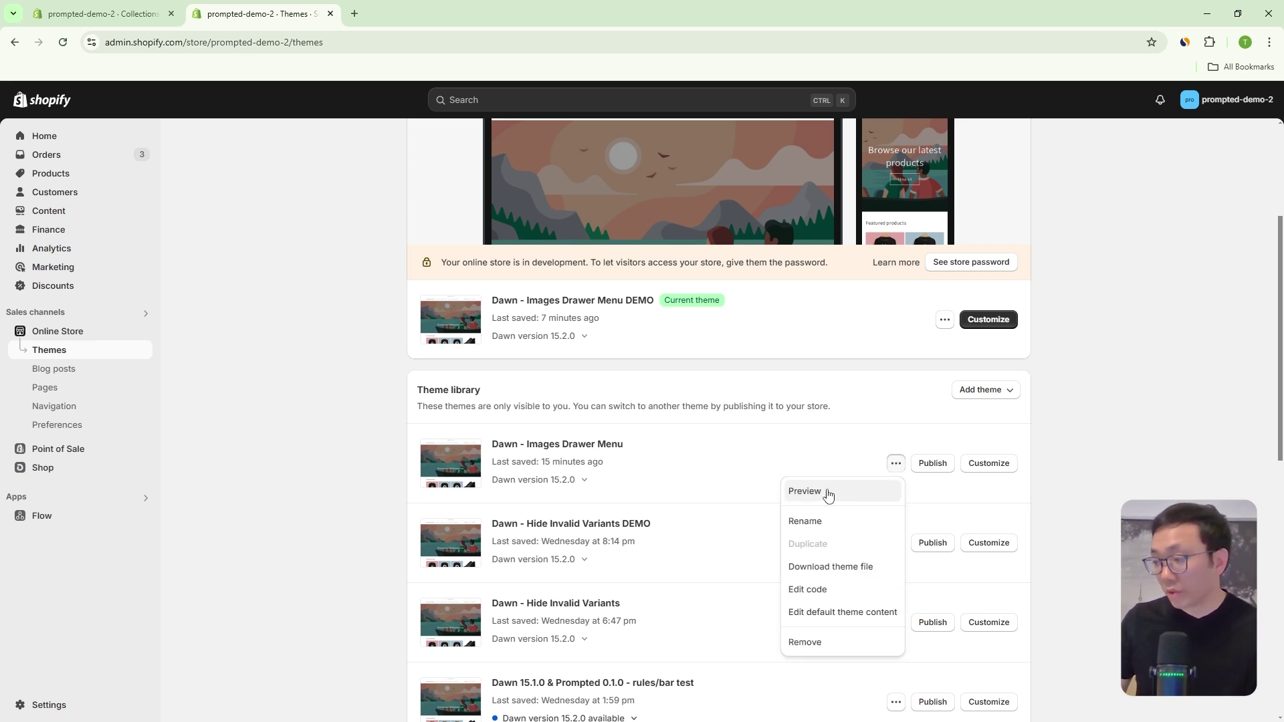
left_click(1090, 407)
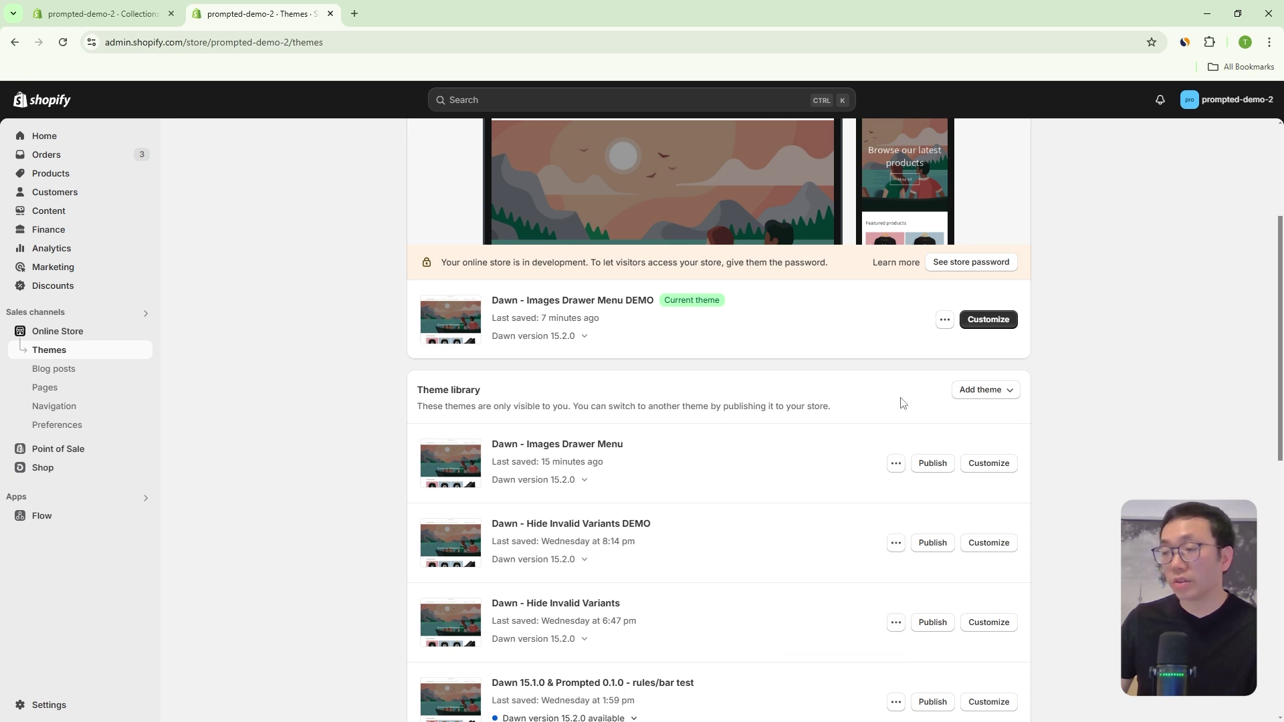
Open the code editor for the current theme, Dawn - Images Drawer Menu DEMO.
scroll(1130, 362, "up", 1)
scroll(1130, 361, "up", 2)
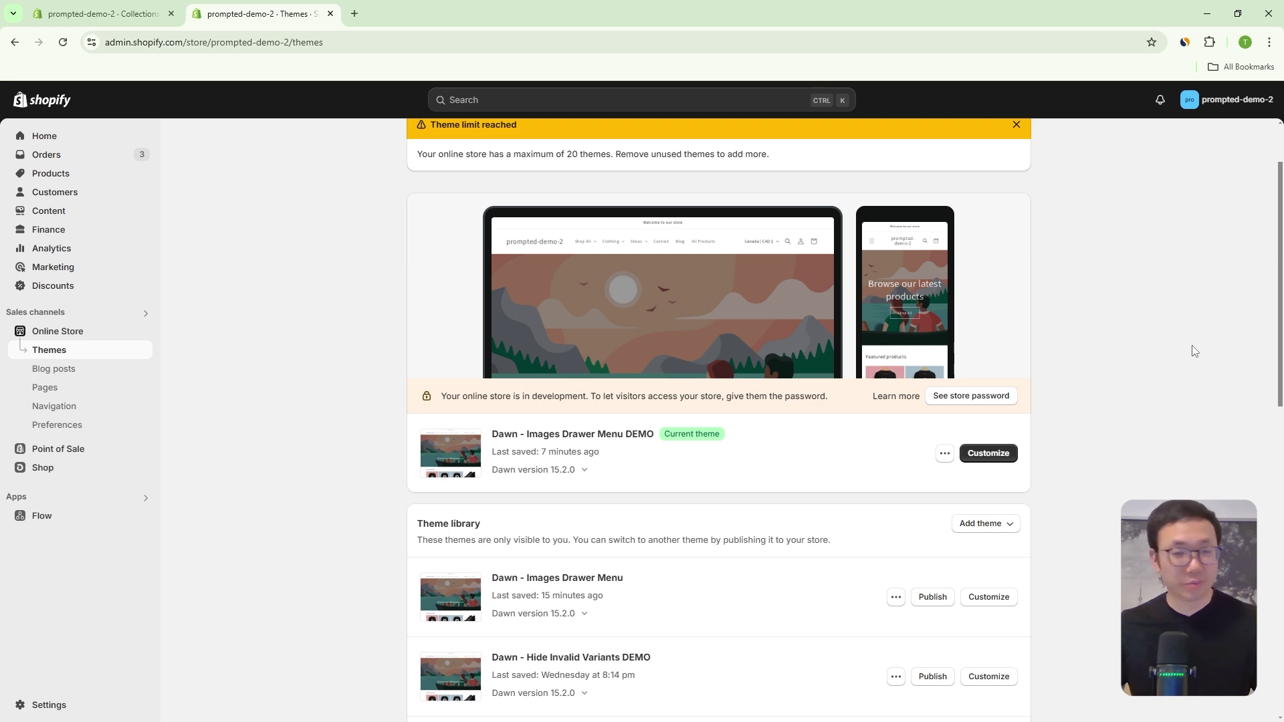
scroll(1115, 432, "up", 2)
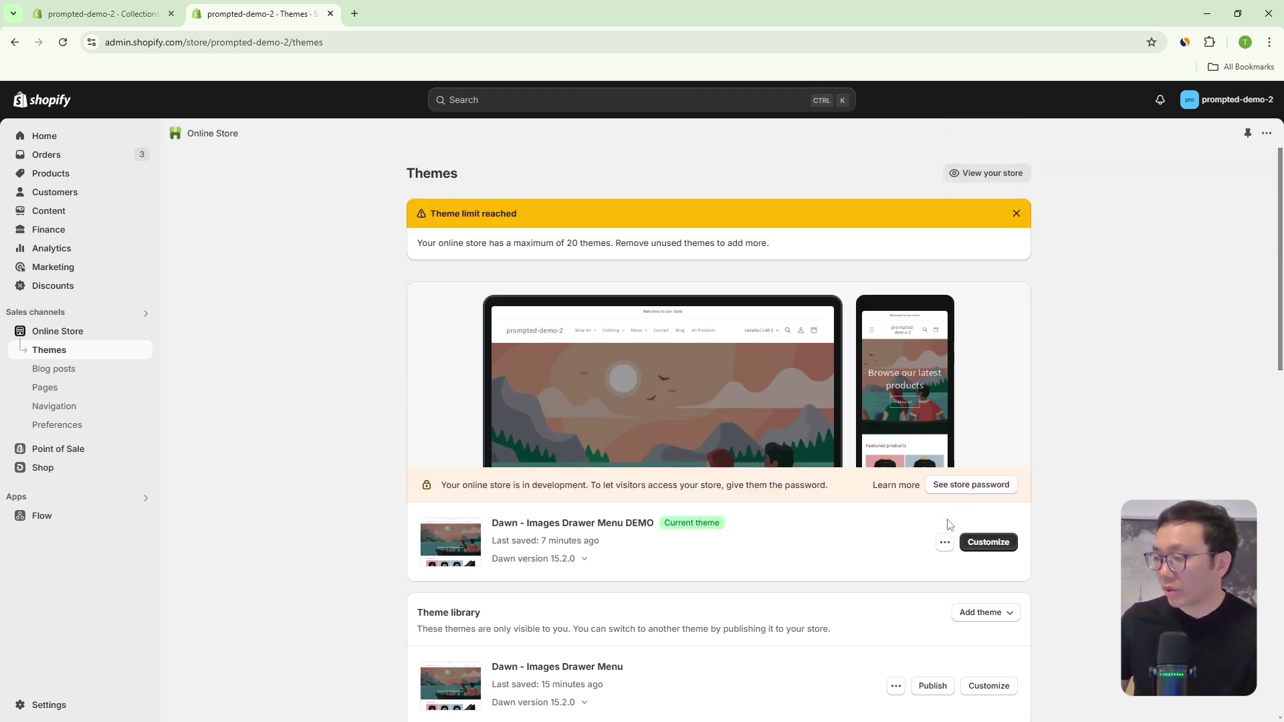
left_click(945, 542)
left_click(892, 668)
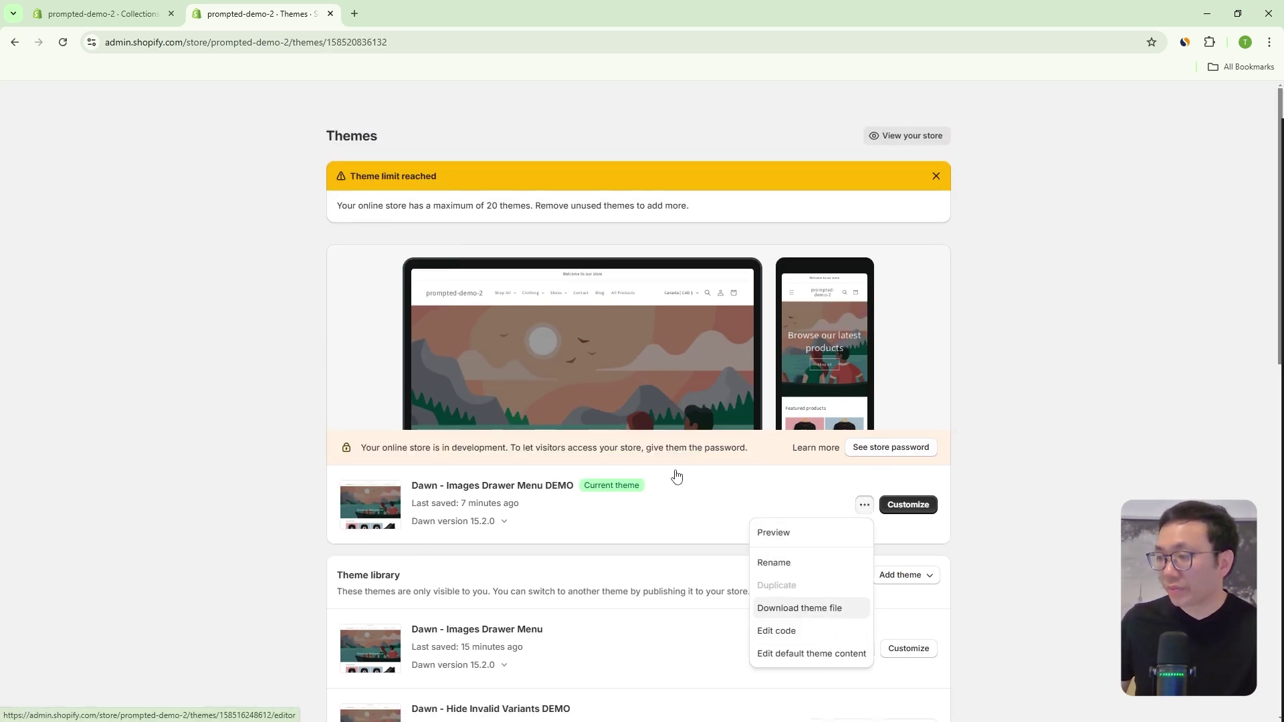
Filter the theme files for settings_sche, open config/settings_schema.json, and place the cursor at the start of the cart settings block.
left_click(127, 137)
type("s")
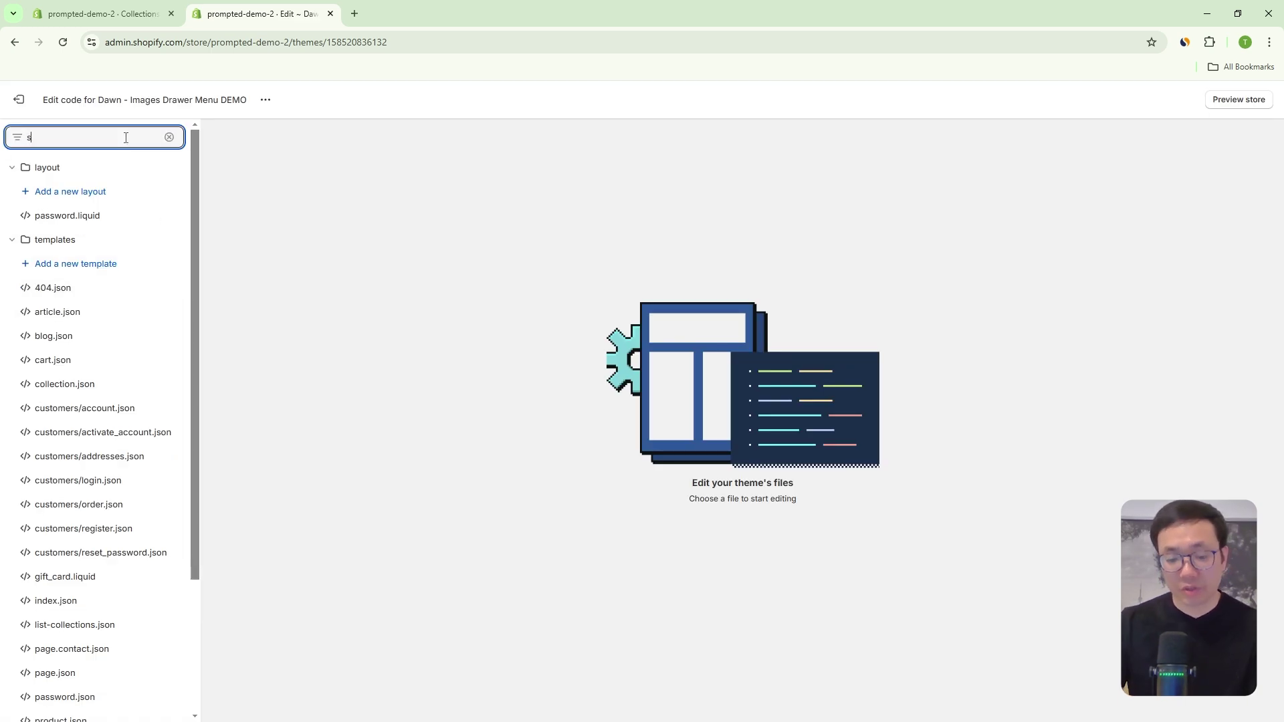
type("ettings_sche")
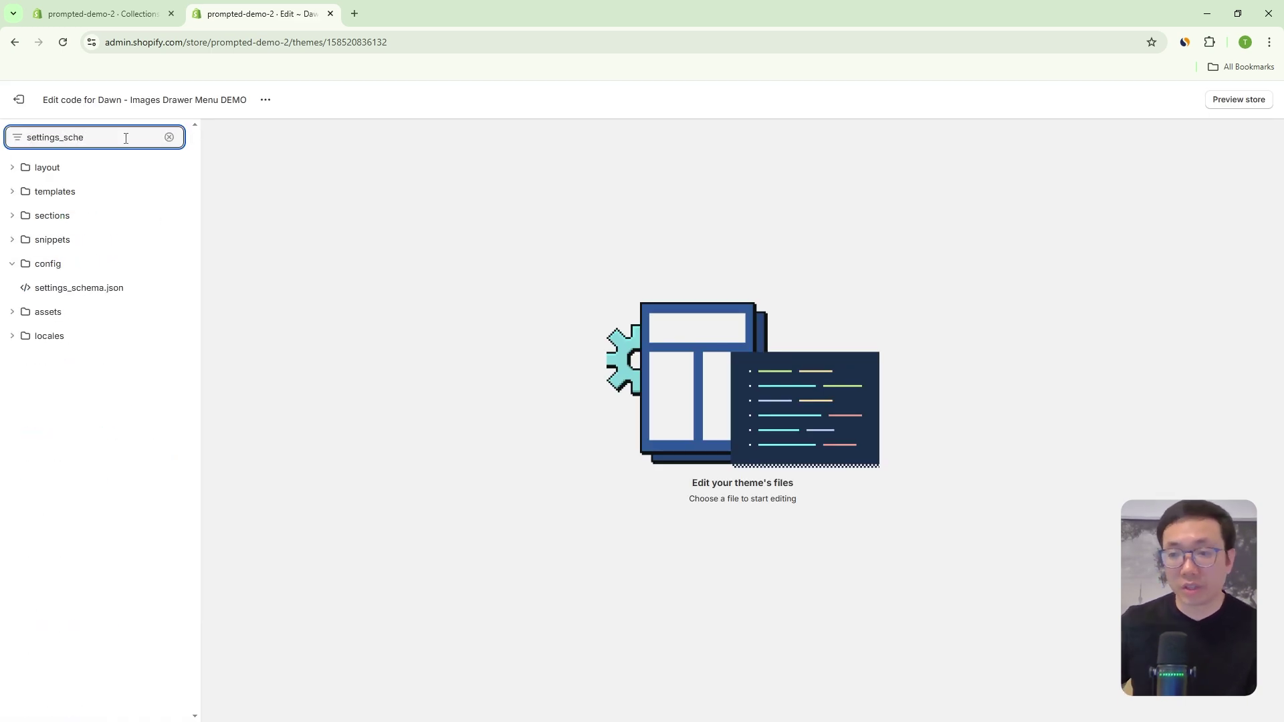
left_click(89, 289)
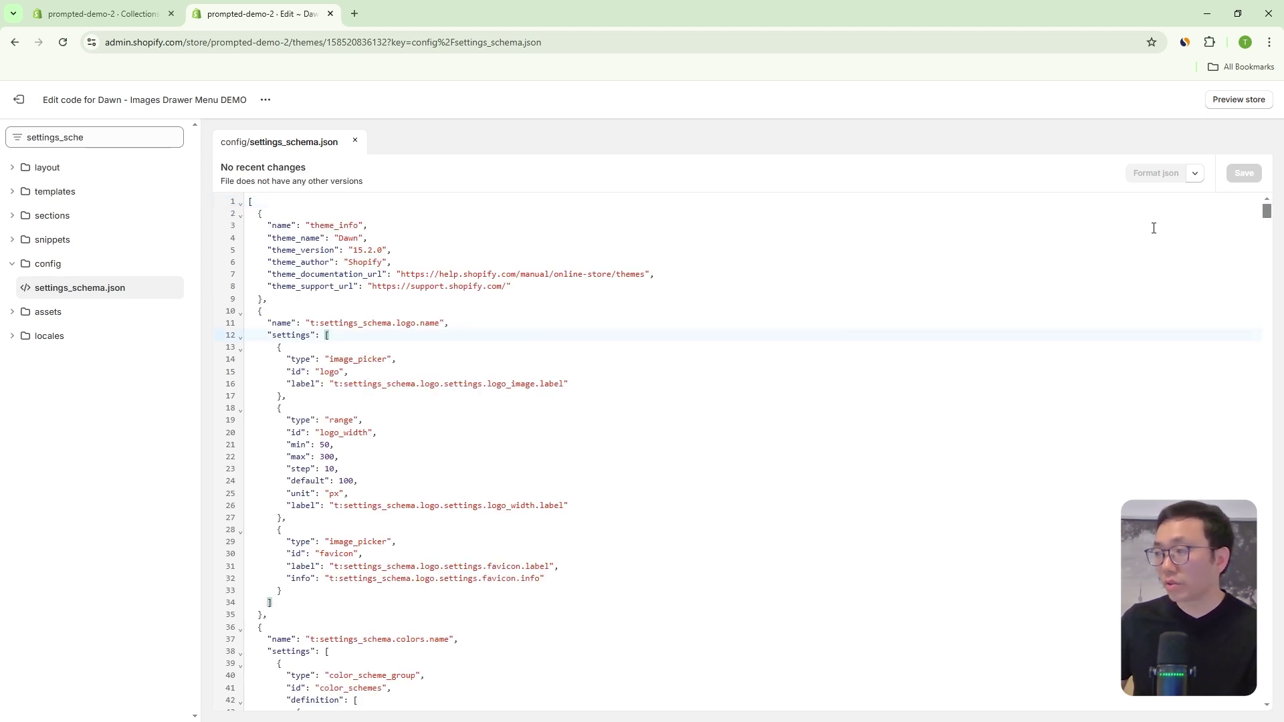
left_click_drag(1269, 213, 935, 642)
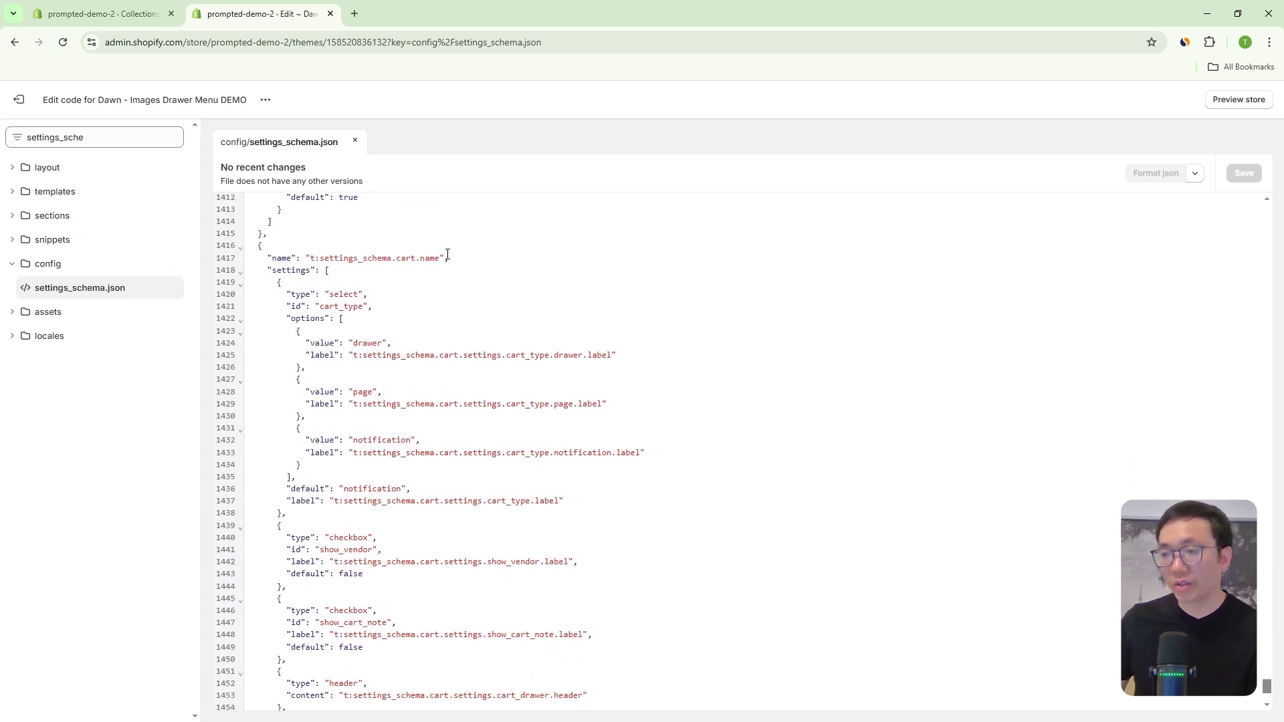
key("Up")
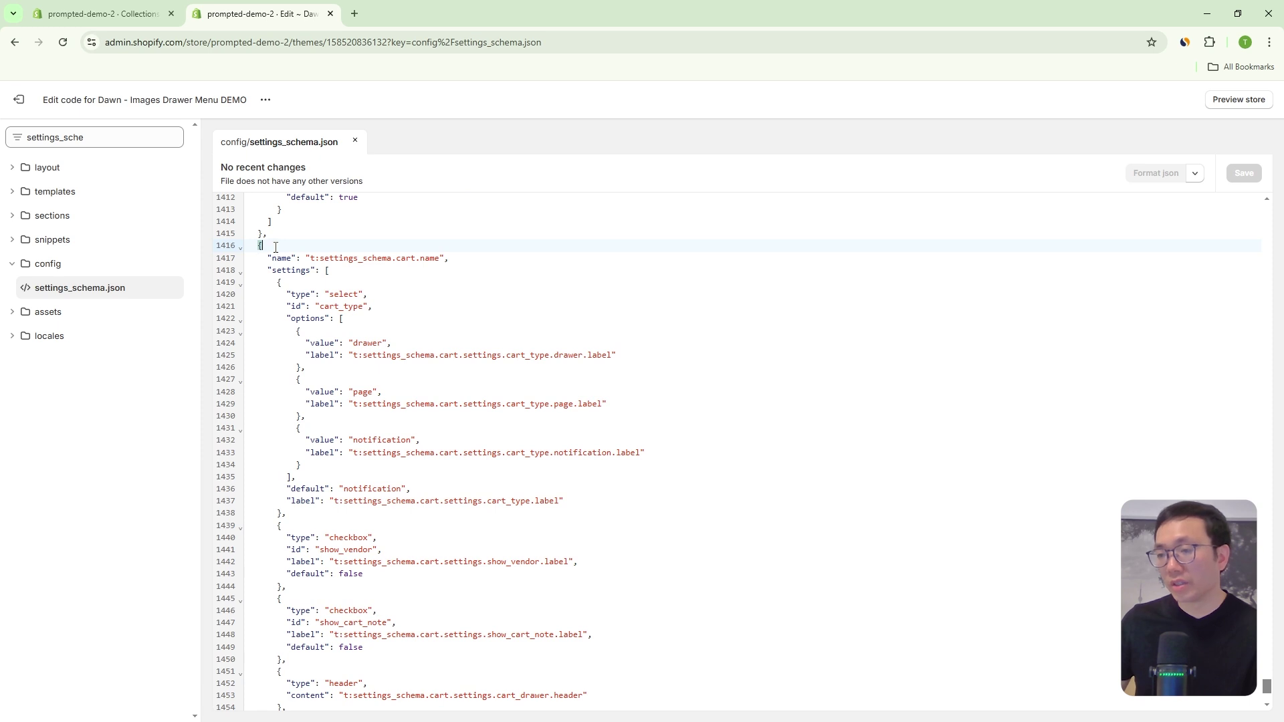
Add the Custom Header Drawer Menu settings block after the cart block at the end of config/settings_schema.json and save the file.
scroll(264, 468, "down", 3)
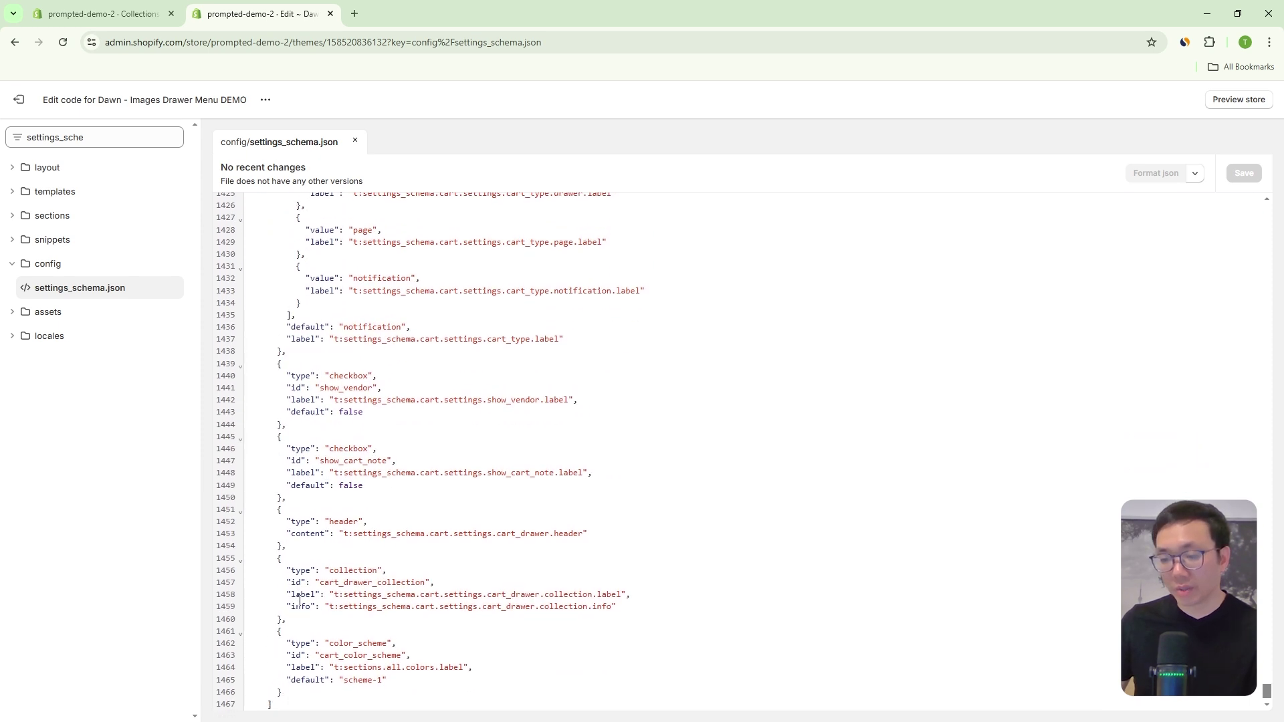
left_click(271, 679)
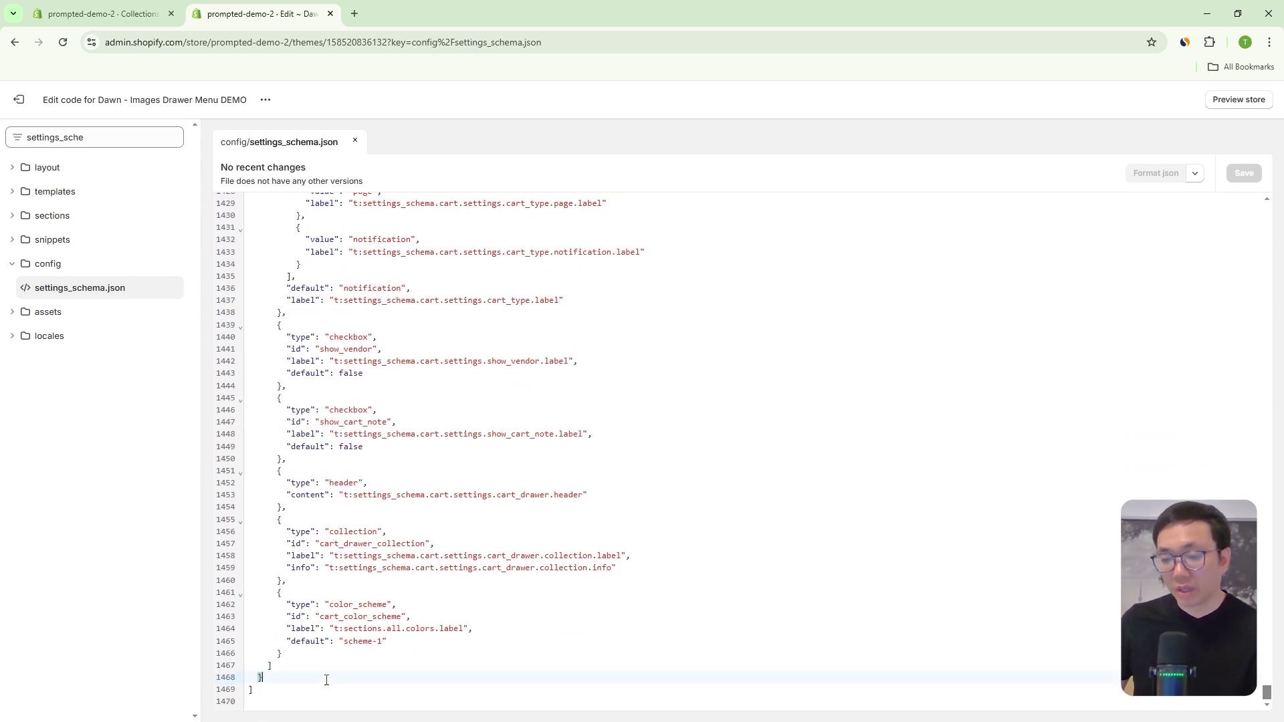
type(",")
key("Return")
key("Return")
key("Return")
key("Return")
key("Return")
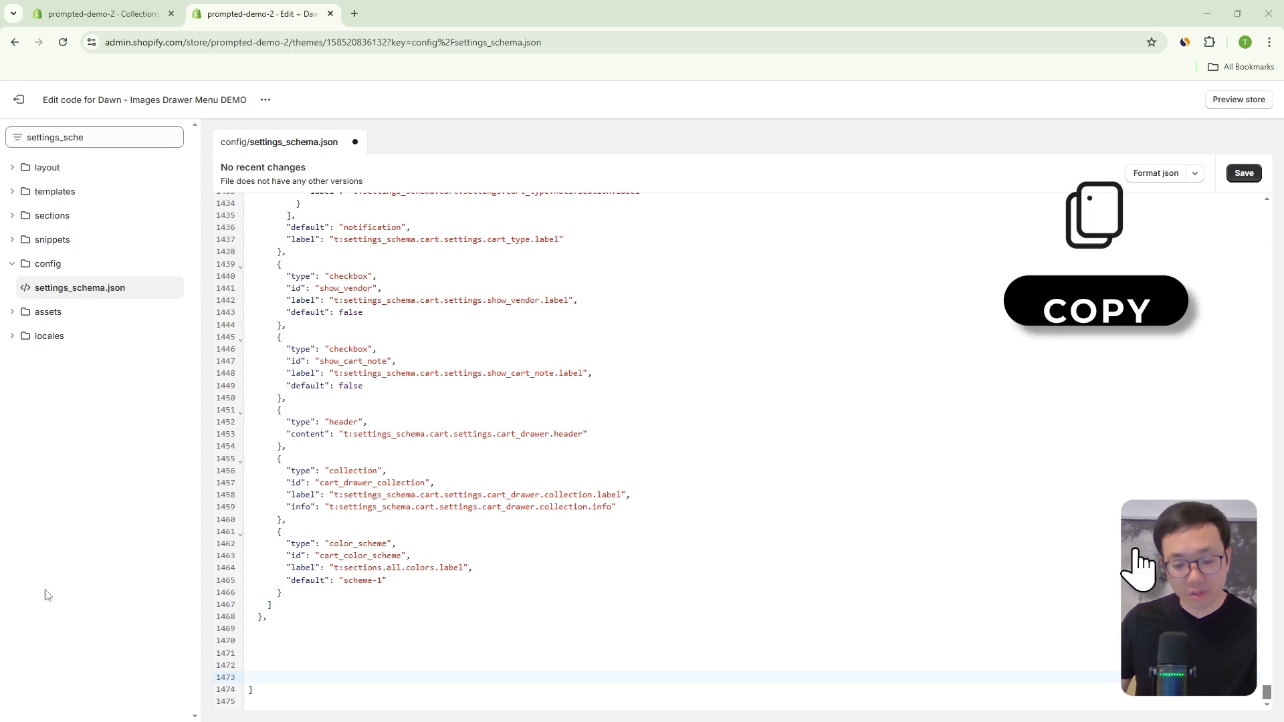
left_click(284, 651)
key("ctrl+v")
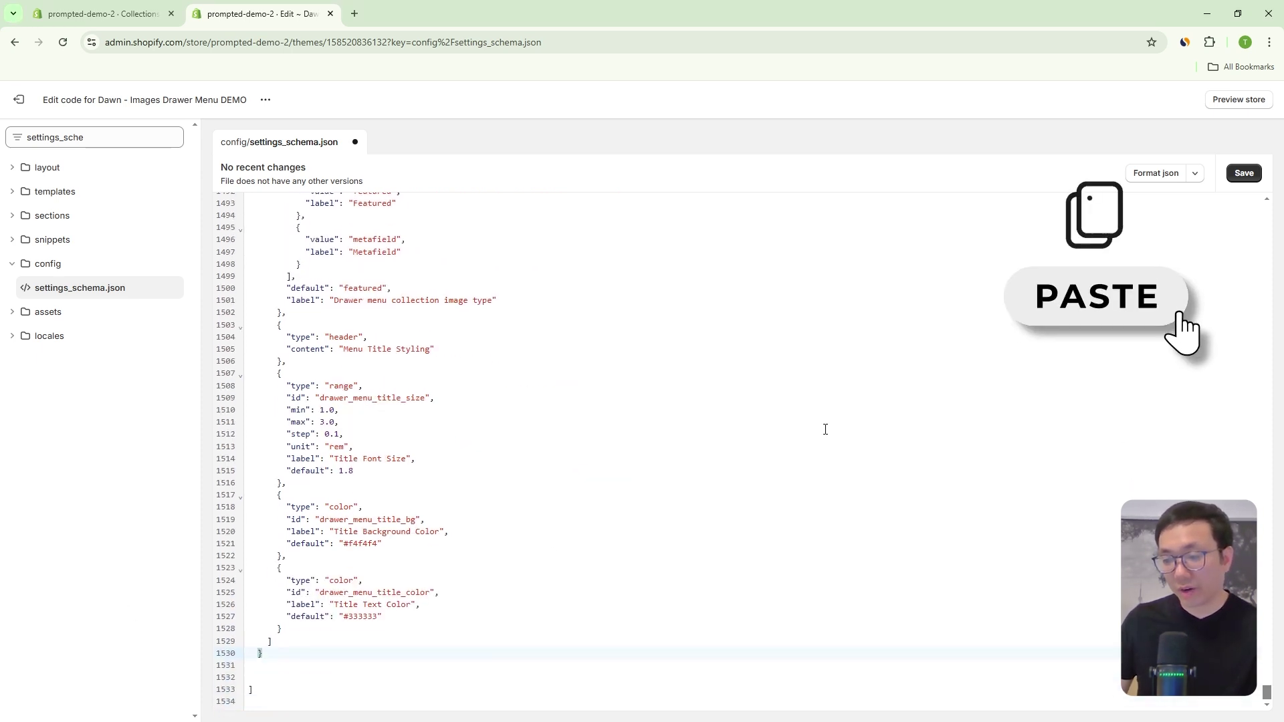
left_click(1246, 174)
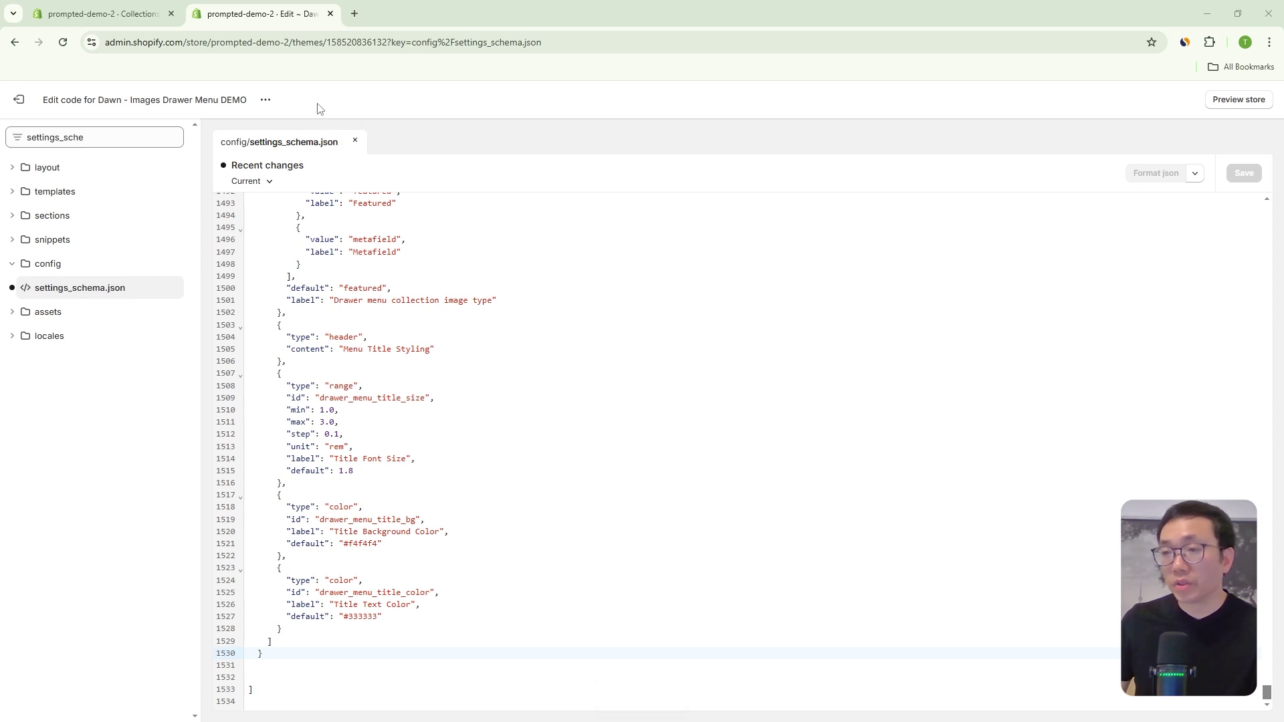
Open the theme customizer and examine the options in the Custom Header Drawer Menu theme settings.
left_click(265, 101)
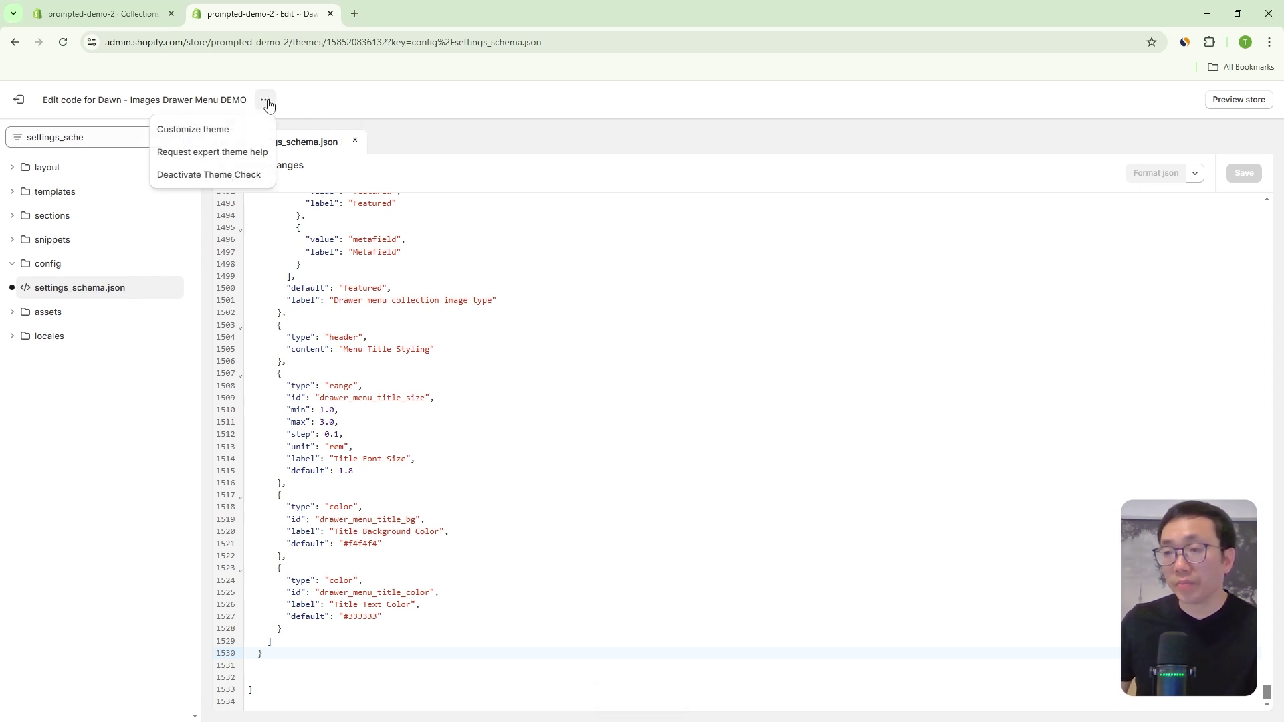
left_click(215, 132)
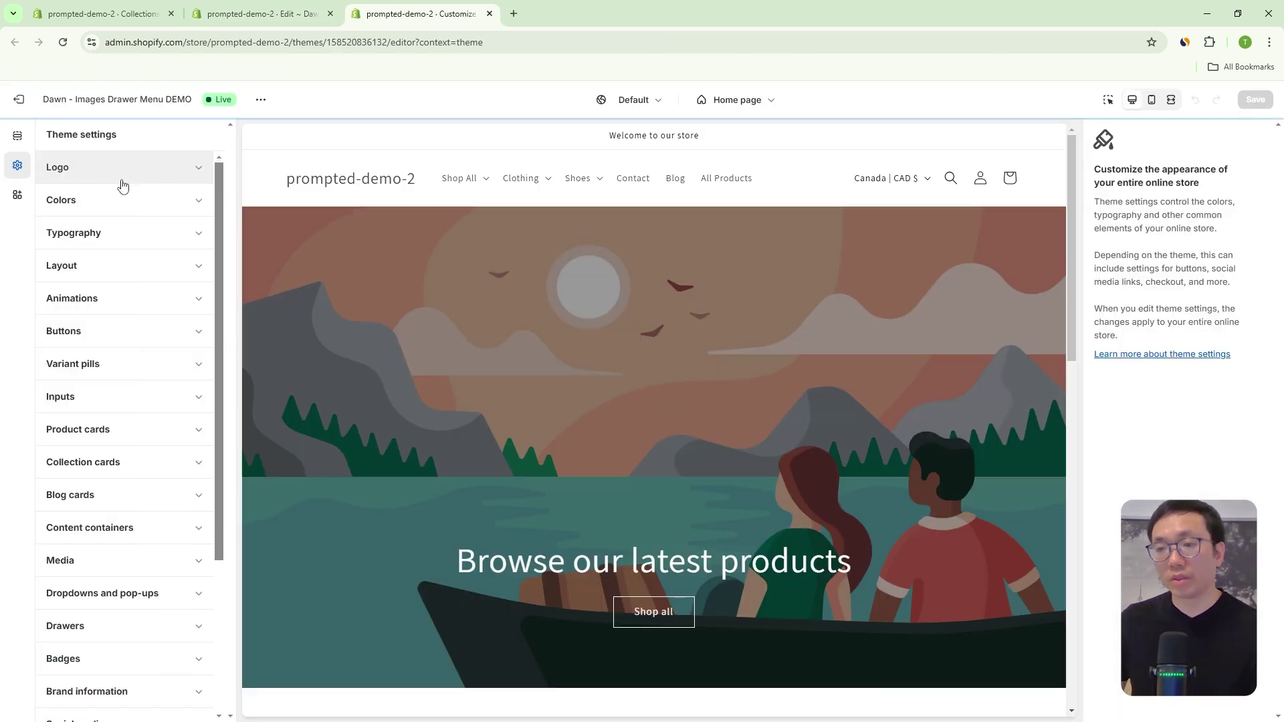
scroll(121, 188, "down", 3)
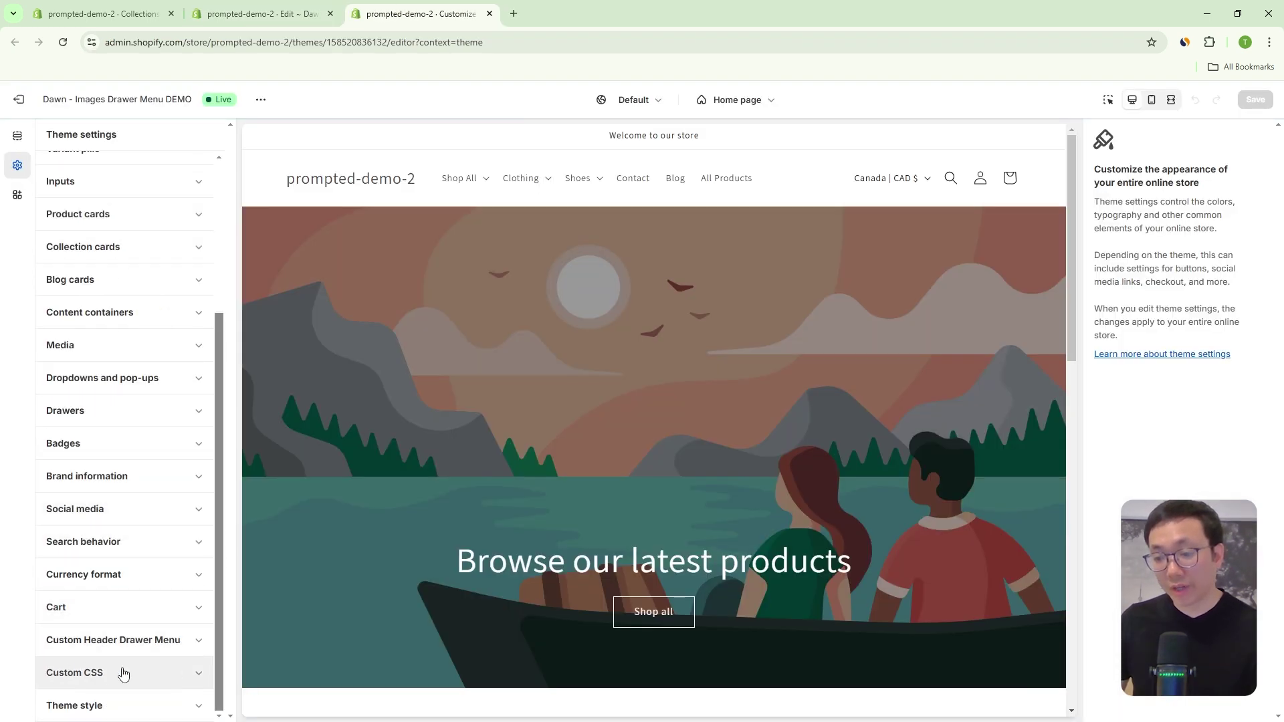
left_click(172, 641)
scroll(157, 553, "down", 3)
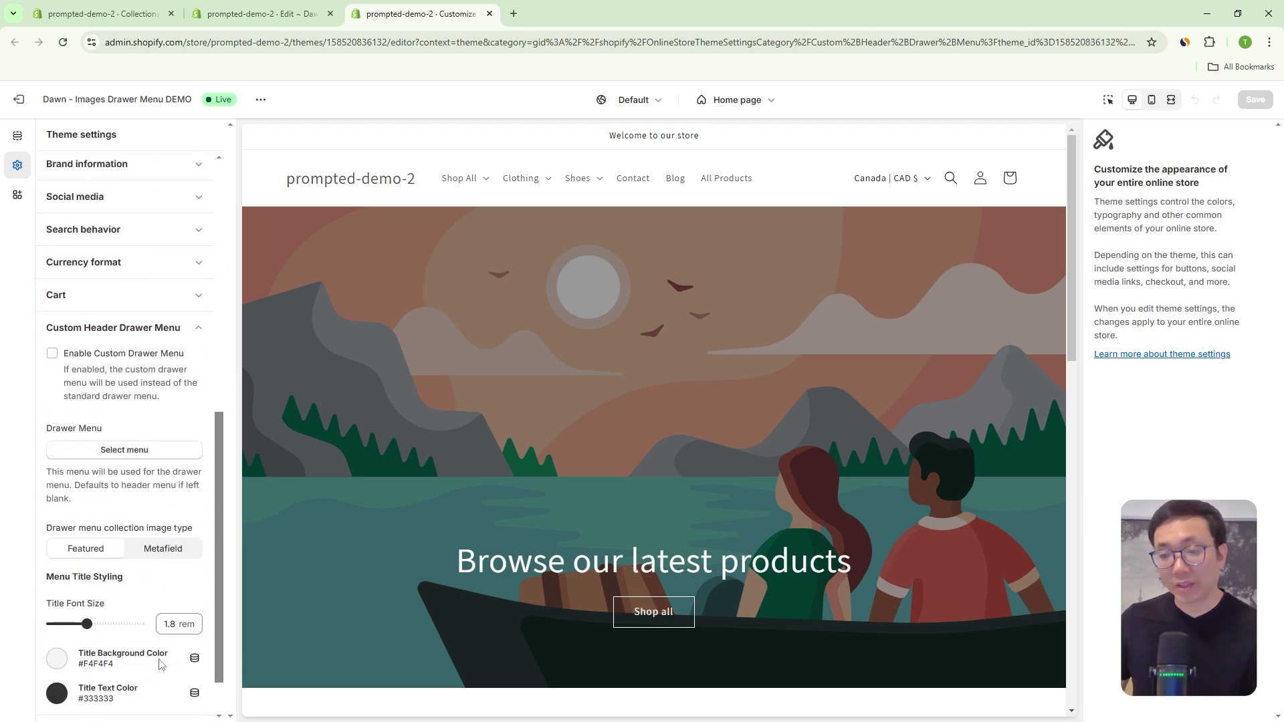
left_click(208, 334)
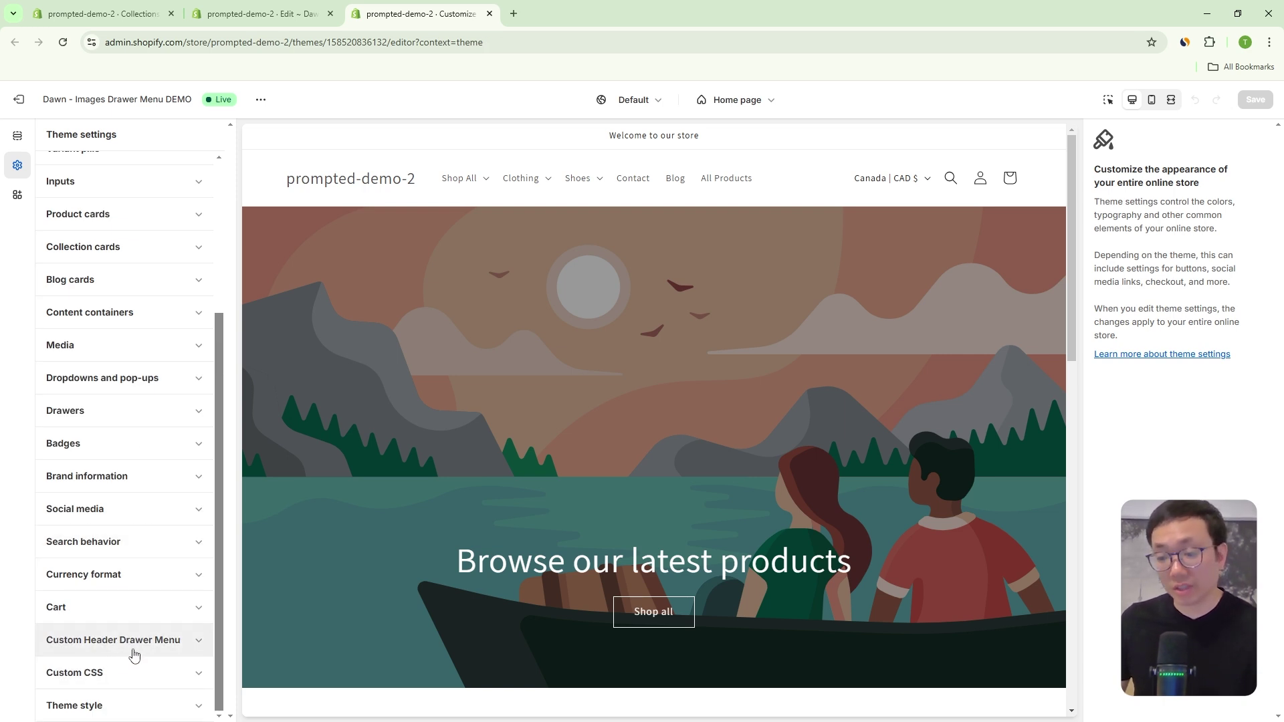
left_click(175, 632)
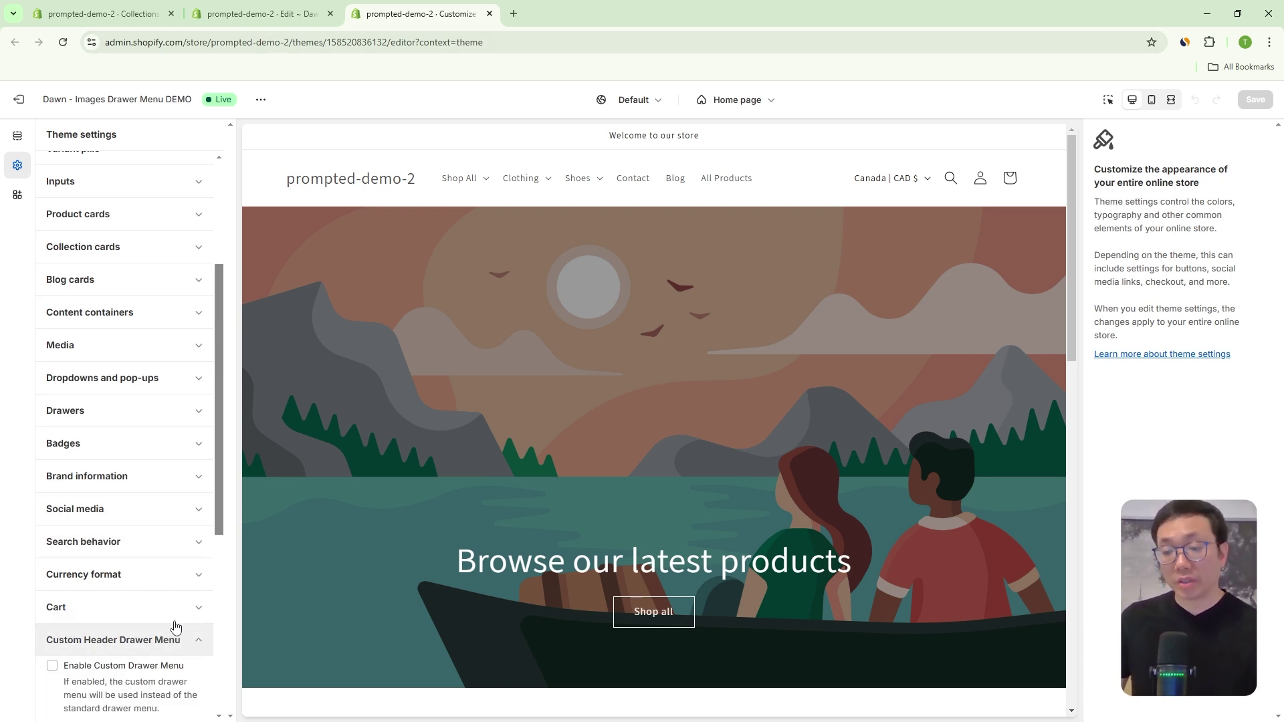
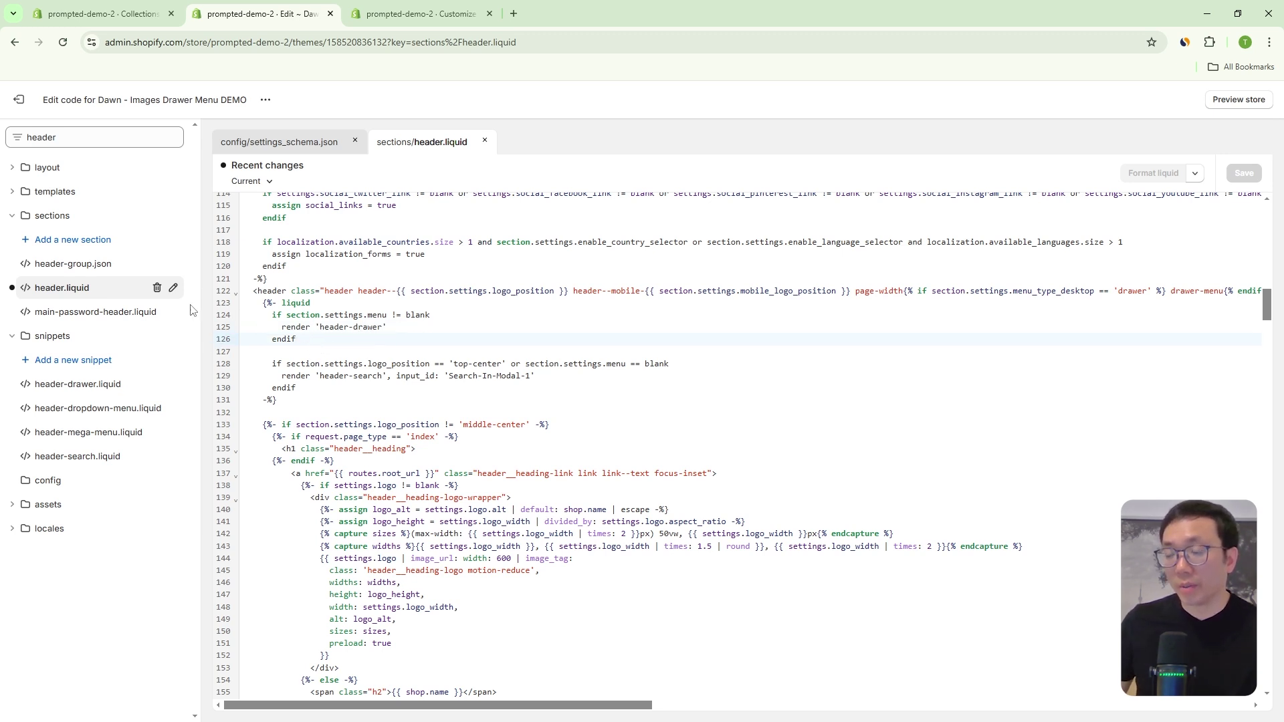
Replace the header-drawer render condition in sections/header.liquid with code that renders header-drawer-custom when enable_custom_drawer_menu is on, and save.
left_click_drag(296, 339, 217, 326)
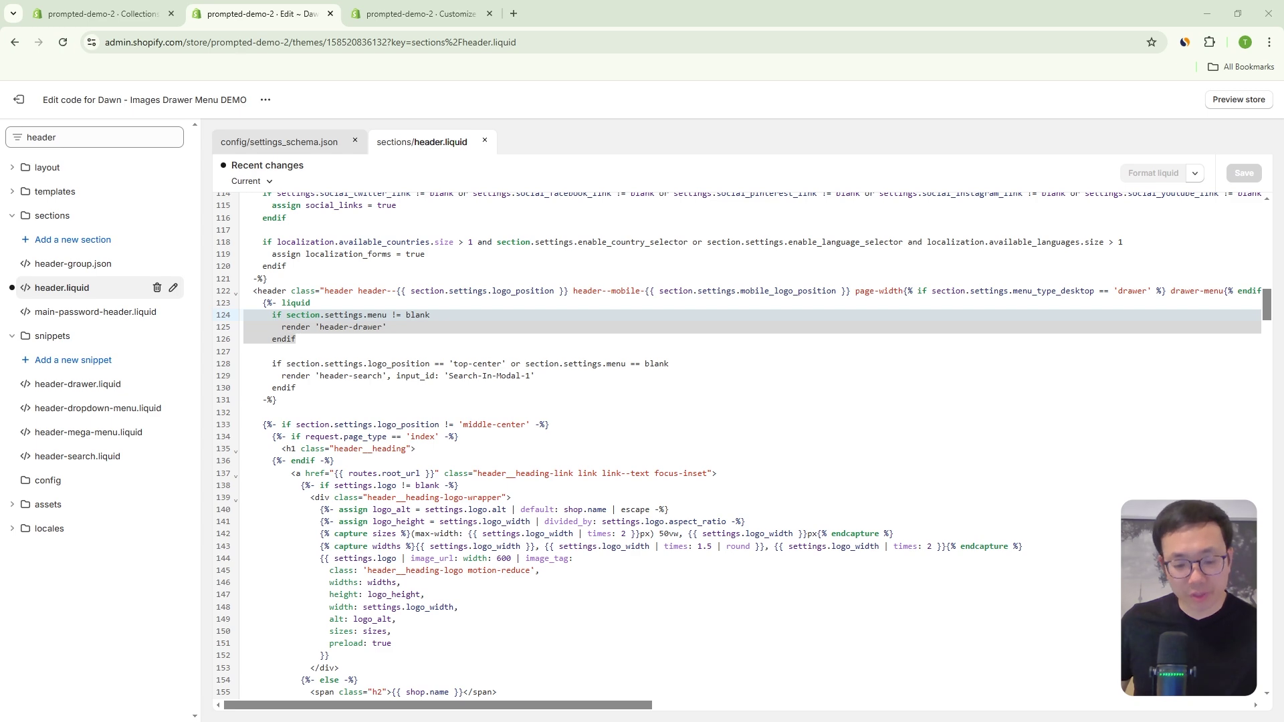
left_click_drag(296, 339, 237, 319)
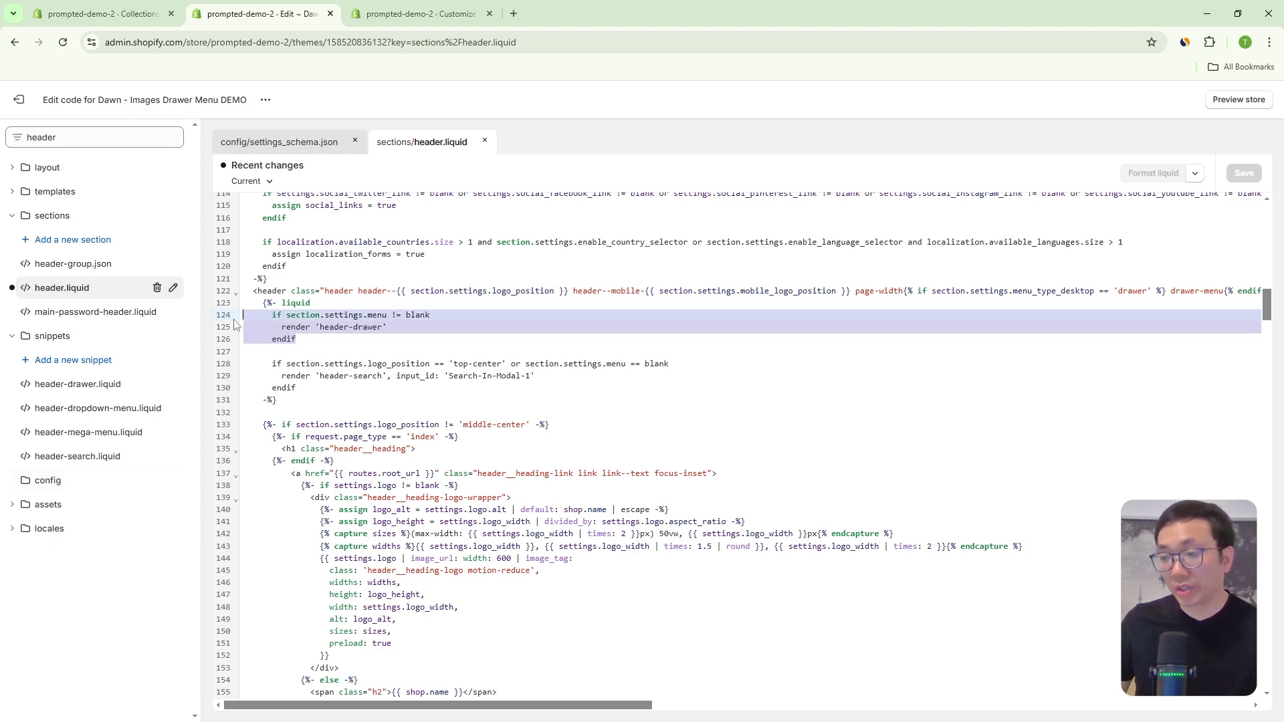
type("if section.settings.menu != blank and settings.drawer_menu != blank         if settings.enable_custom_drawer_menu           if settings.drawer_menu != blank             assign custom_drawer_menu = settings.drawer_menu           else             assign custom_drawer_menu = section.settings.menu           endif           render 'header-drawer-custom', menu: custom_drawer_menu         else           render 'header-drawer'         endif       endif")
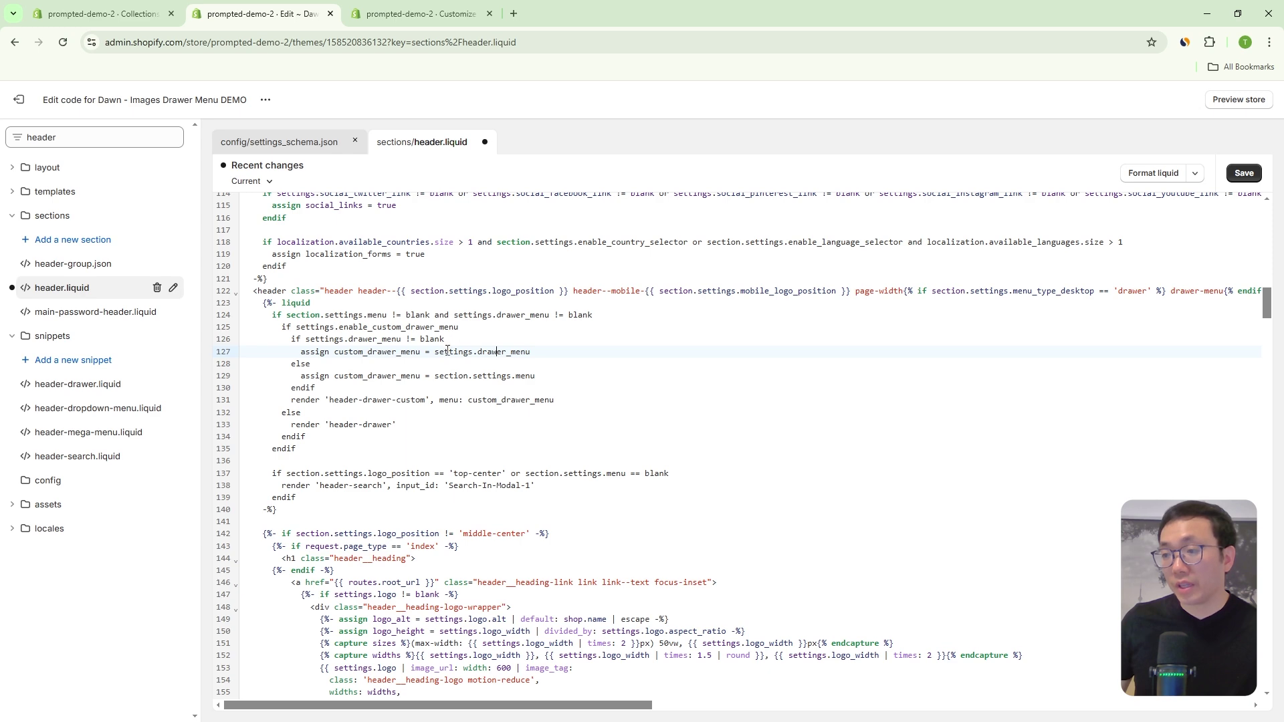
left_click(429, 8)
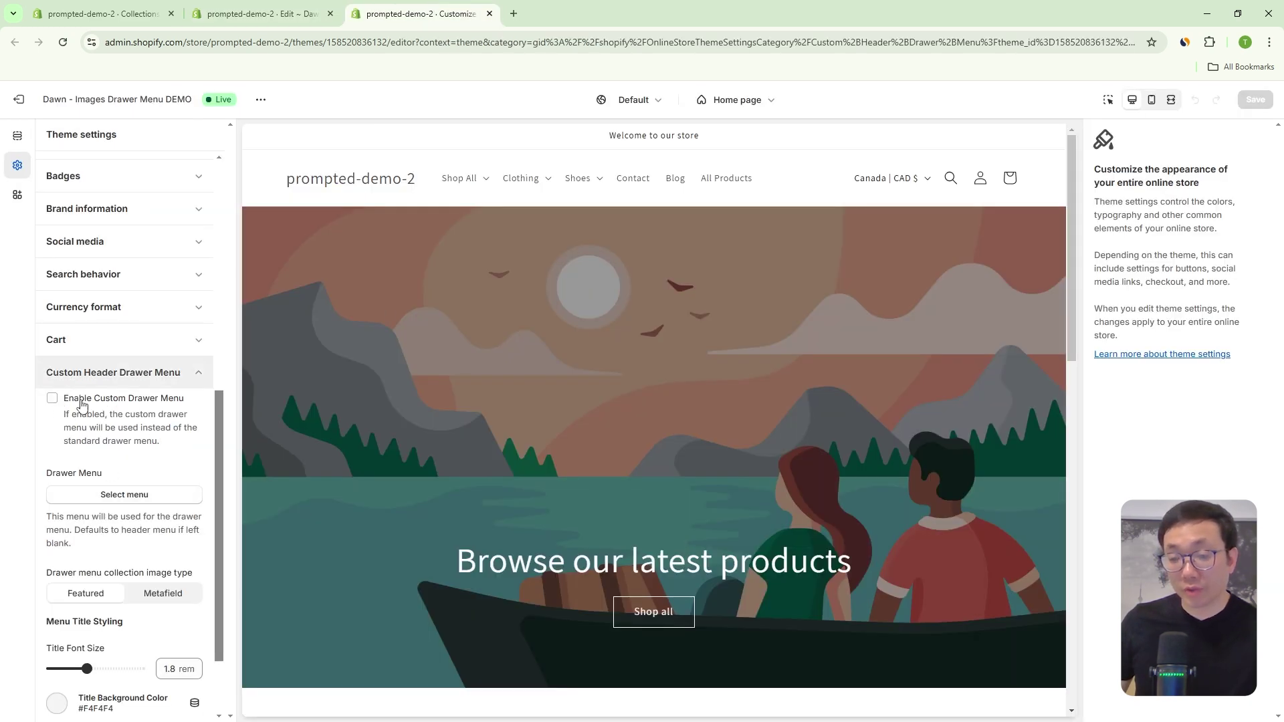
left_click(251, 13)
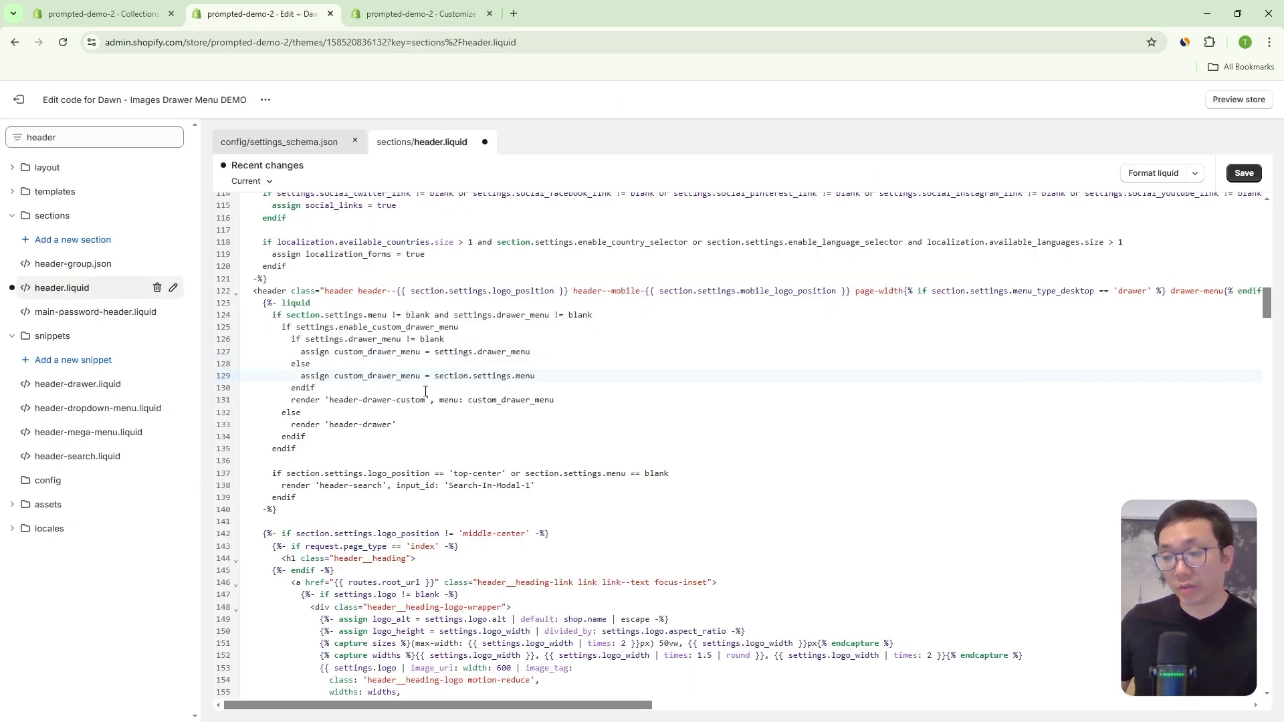
left_click(1244, 173)
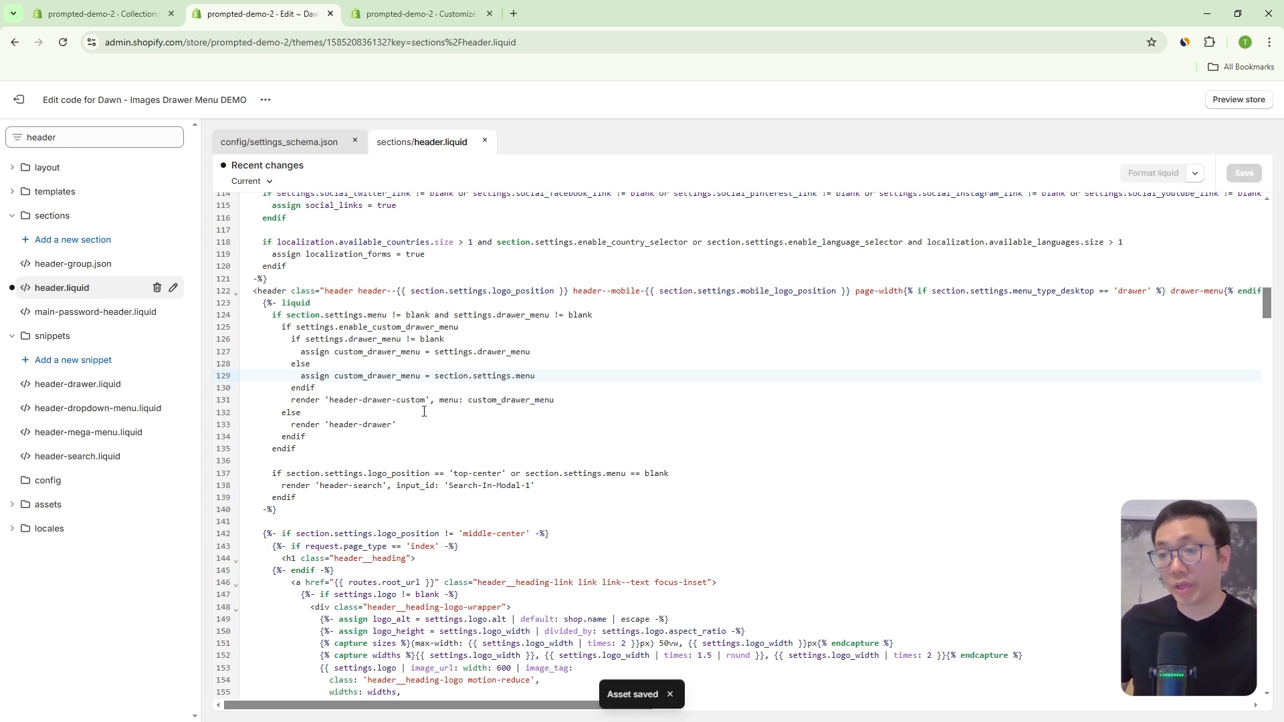
Create a snippet named header-drawer-custom, paste the custom drawer menu code into it and save it.
left_click(78, 362)
left_click(490, 403)
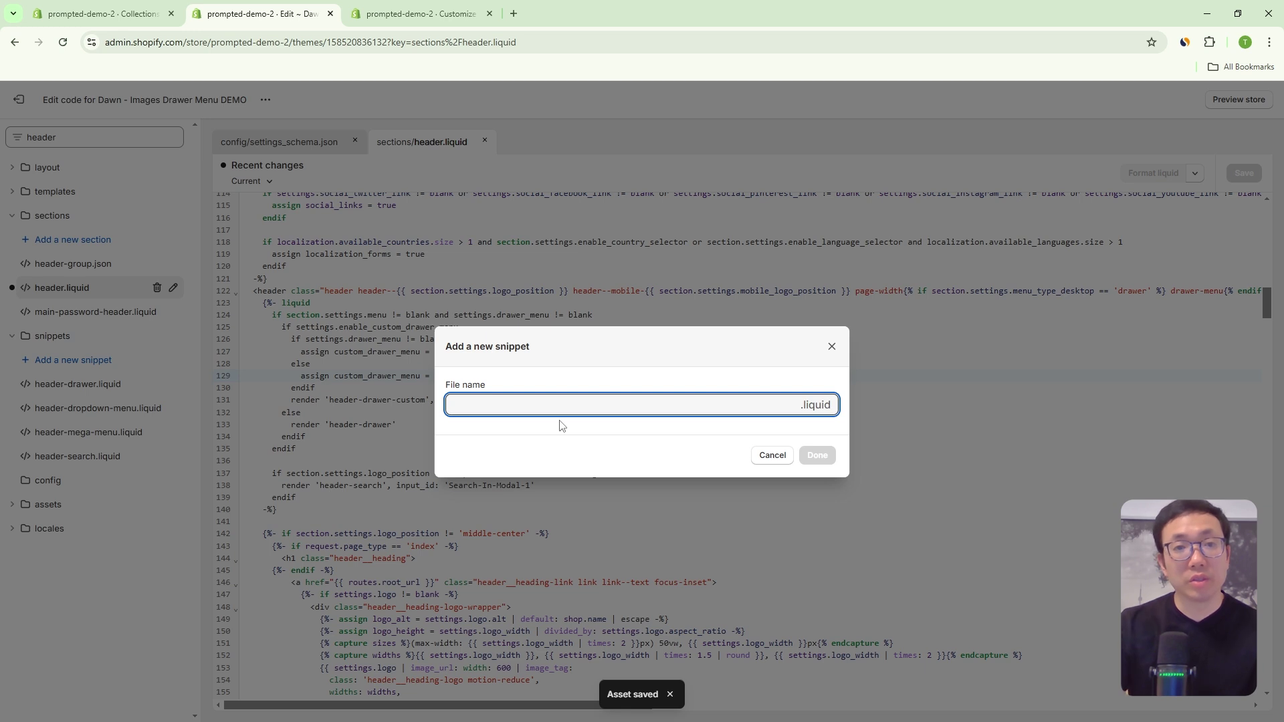
type("header-drawer-custom")
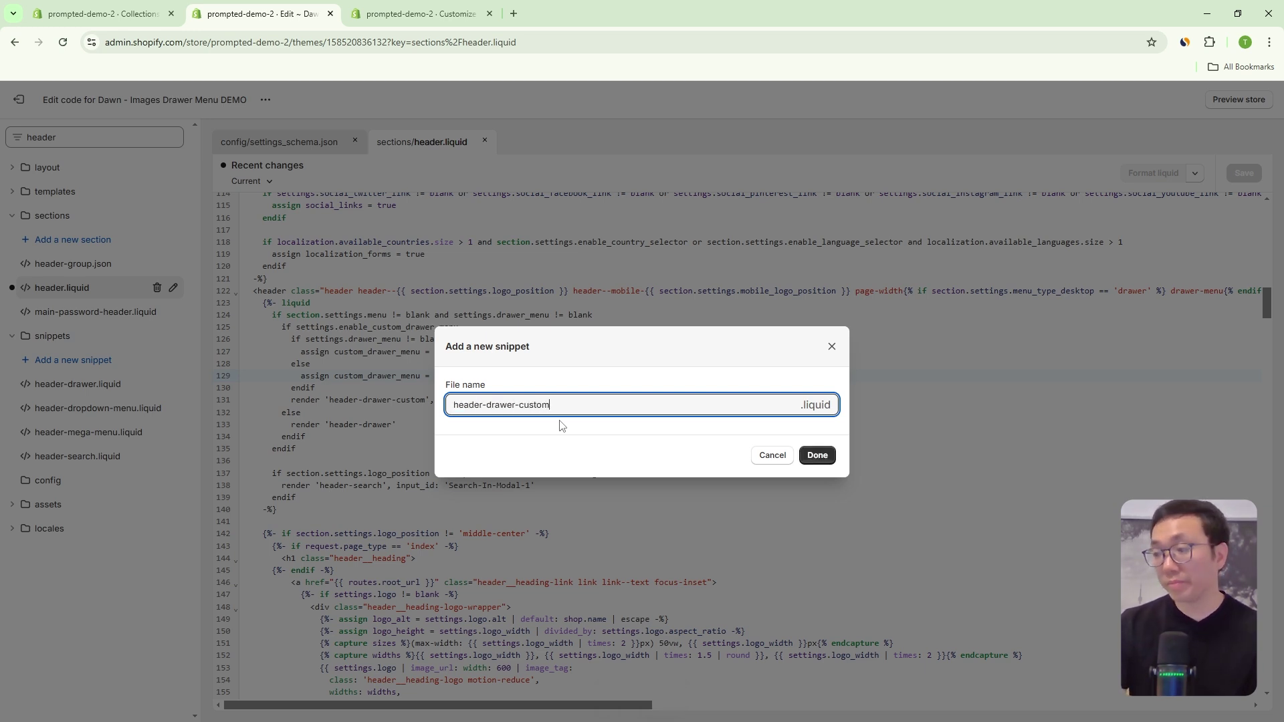
key("Return")
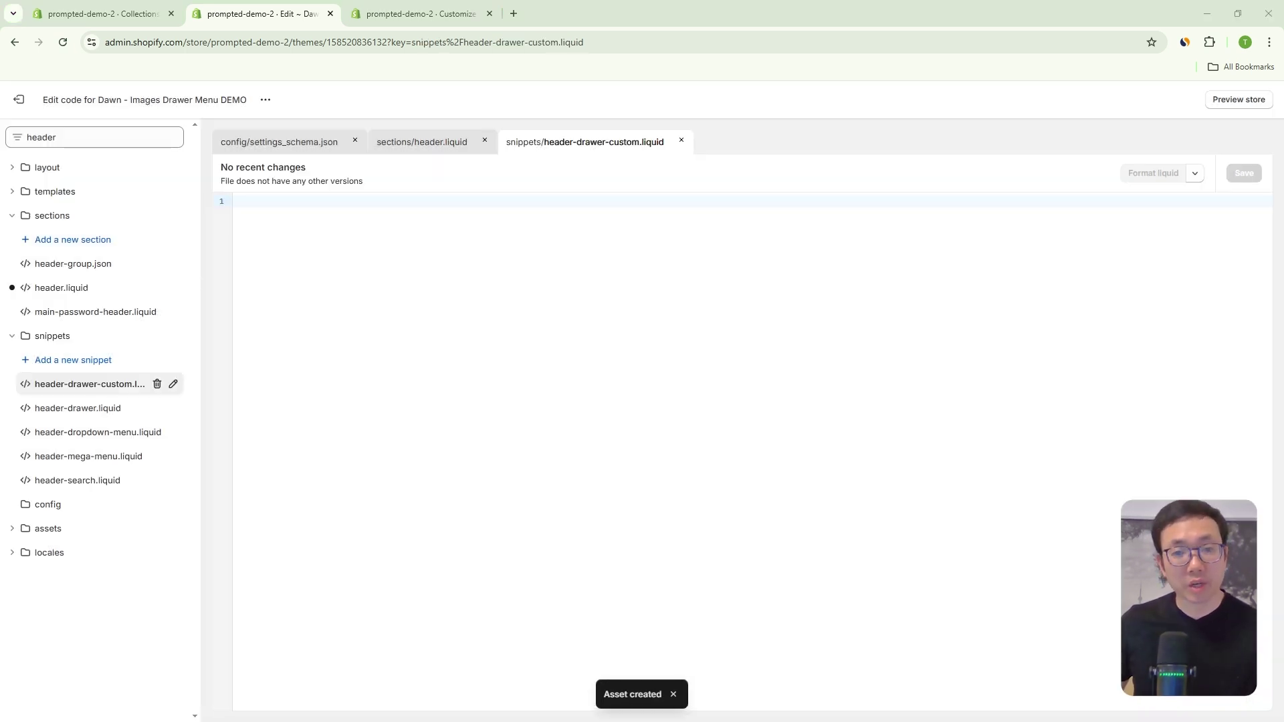
key("ctrl+v")
key("ctrl+s")
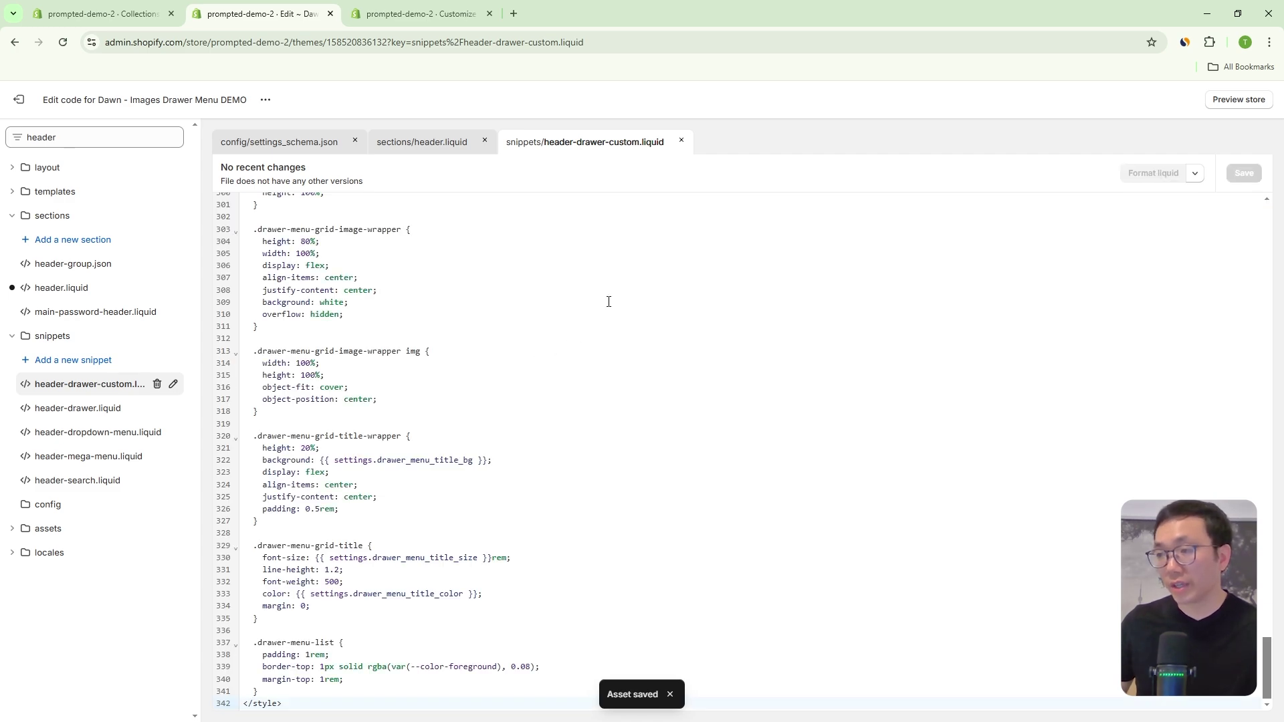
Reload the theme customizer and display the mobile preview beside the Custom Header Drawer Menu settings.
left_click(468, 14)
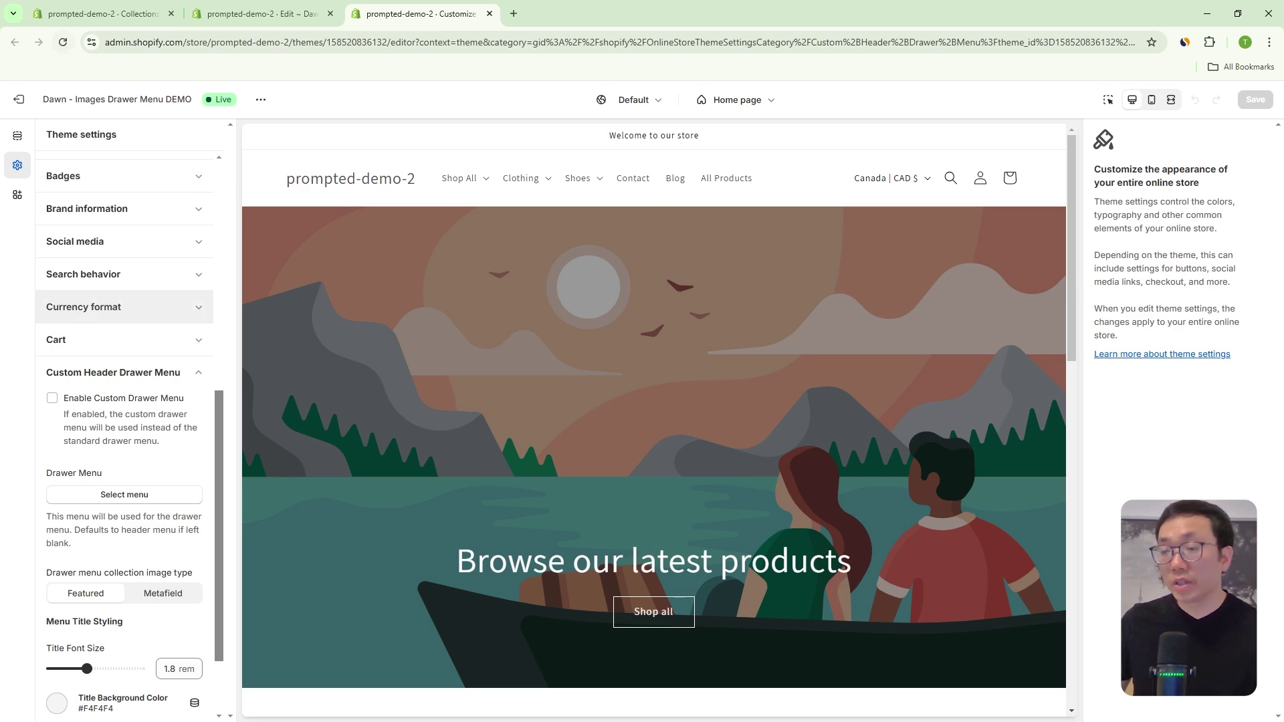
left_click(63, 42)
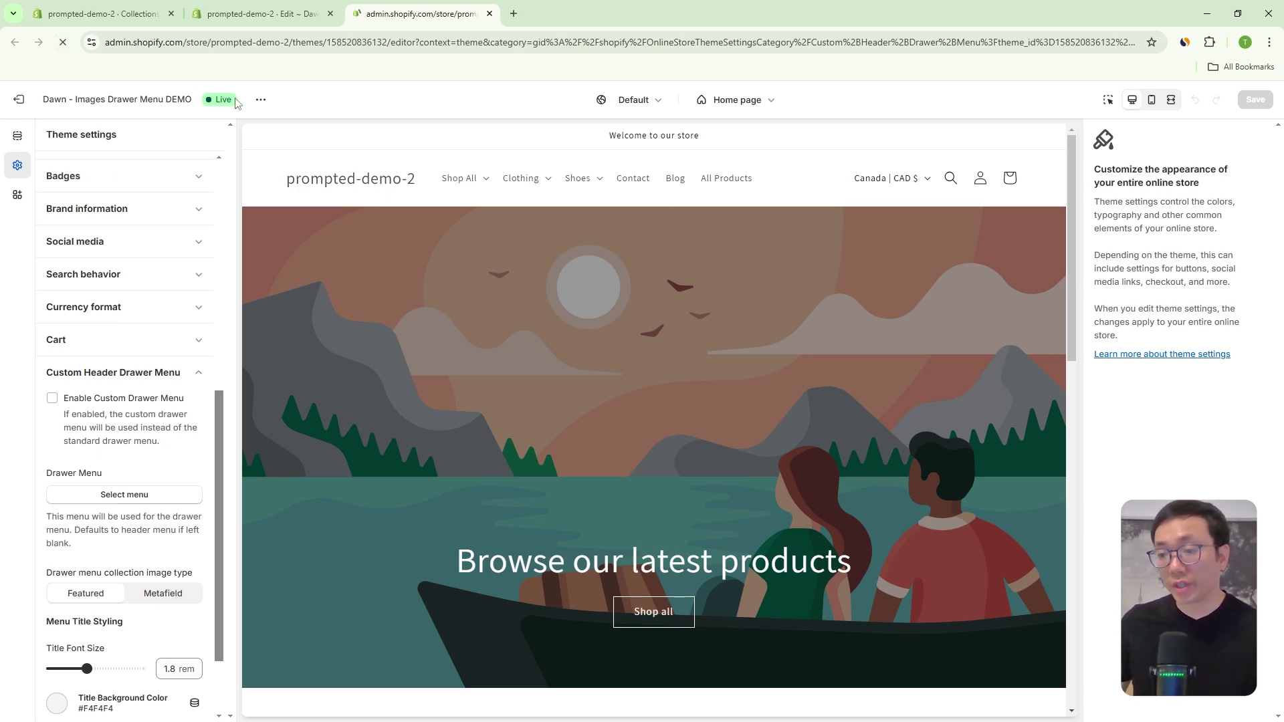
scroll(167, 247, "down", 3)
scroll(167, 254, "down", 4)
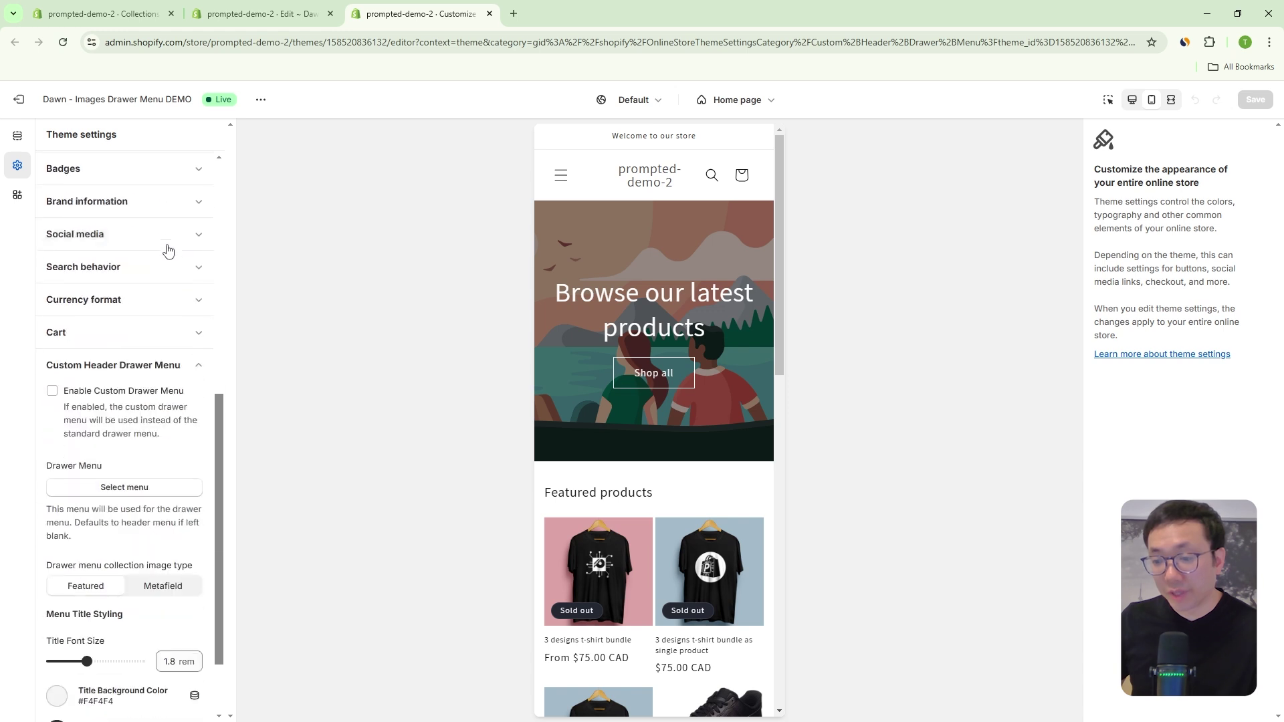
scroll(171, 246, "down", 2)
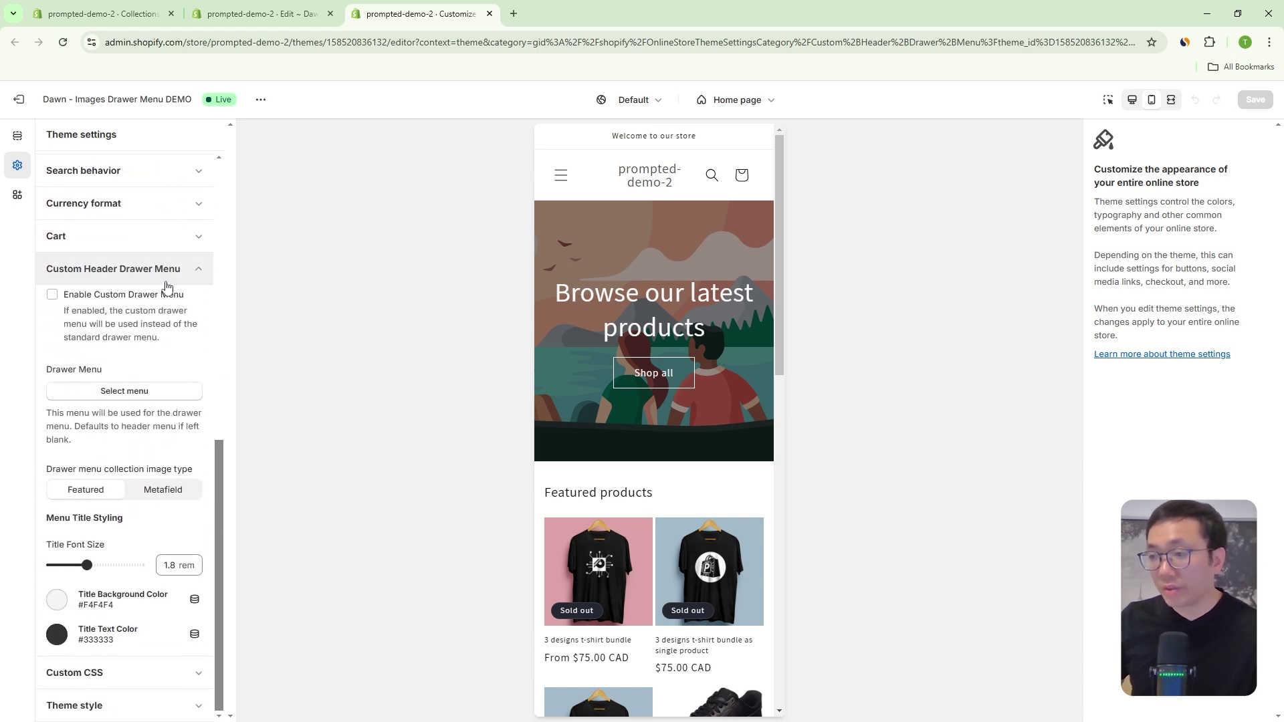
View the standard drawer in the mobile preview, enable the custom drawer menu and reopen the drawer.
left_click(563, 178)
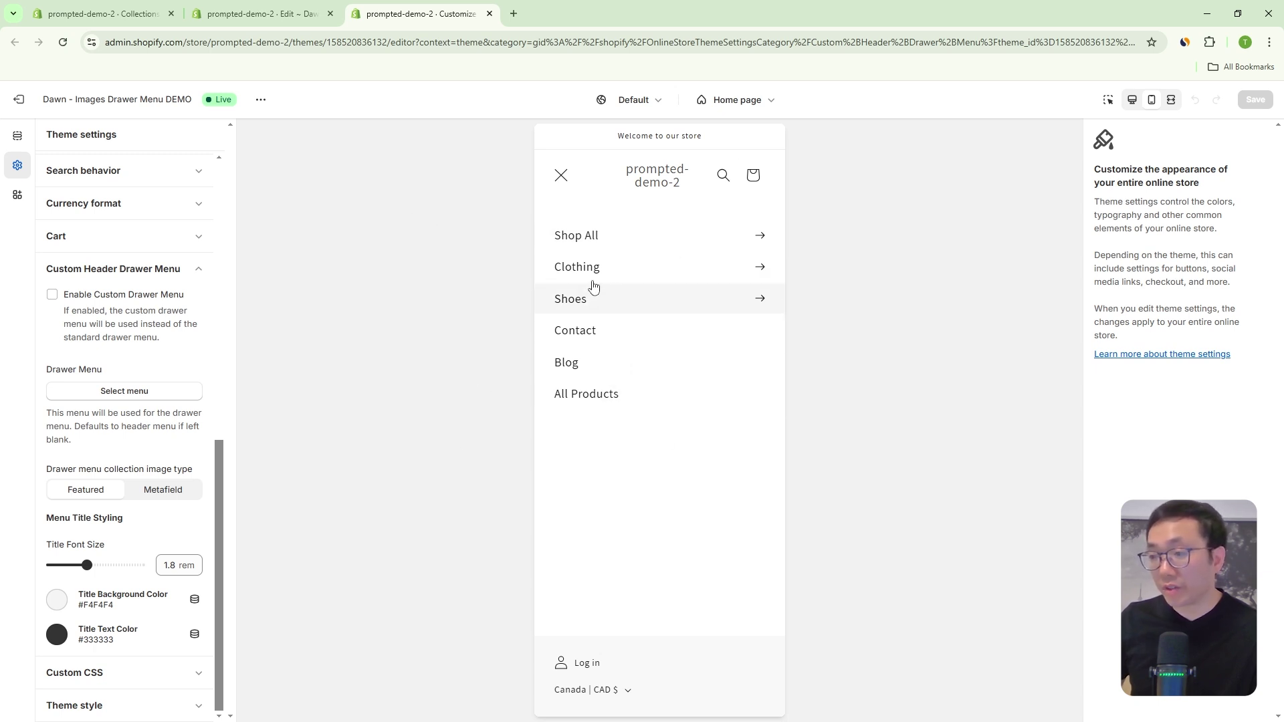
left_click(53, 296)
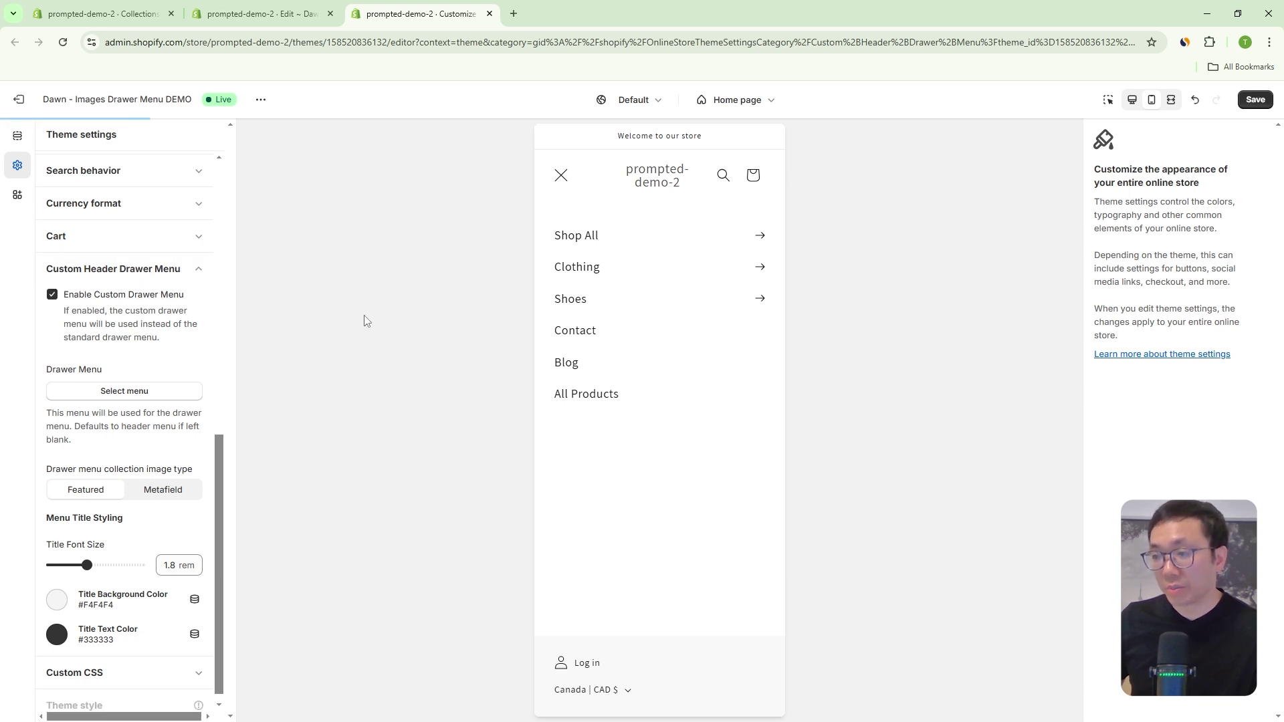
left_click(560, 176)
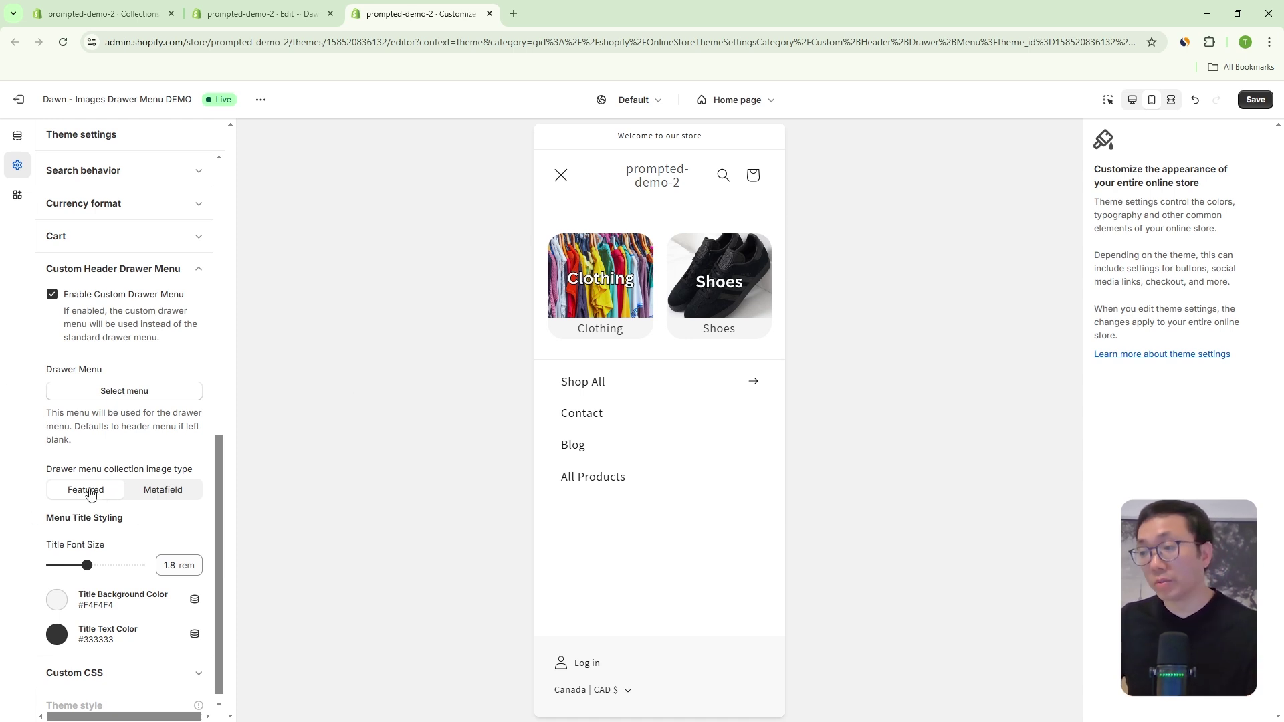
Check the Sweatpants collection's images, set the drawer menu collection image type to Metafield and open the drawer in the preview.
left_click(144, 14)
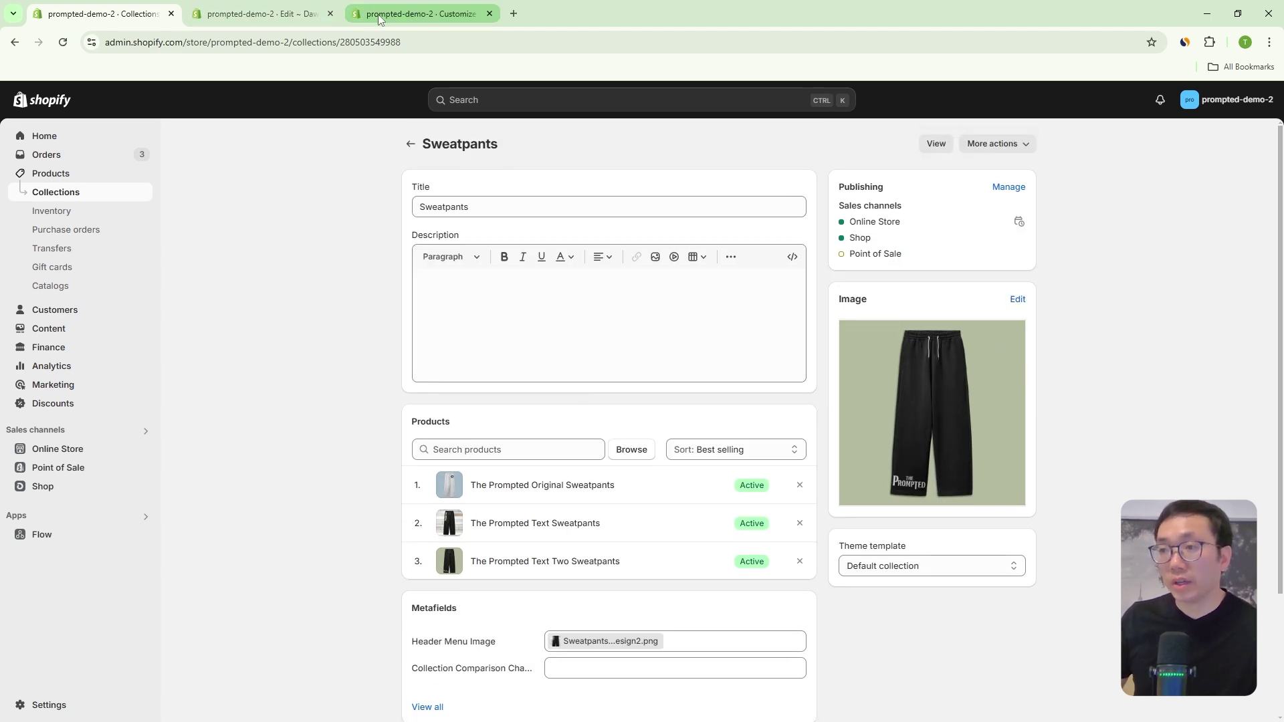
left_click(421, 14)
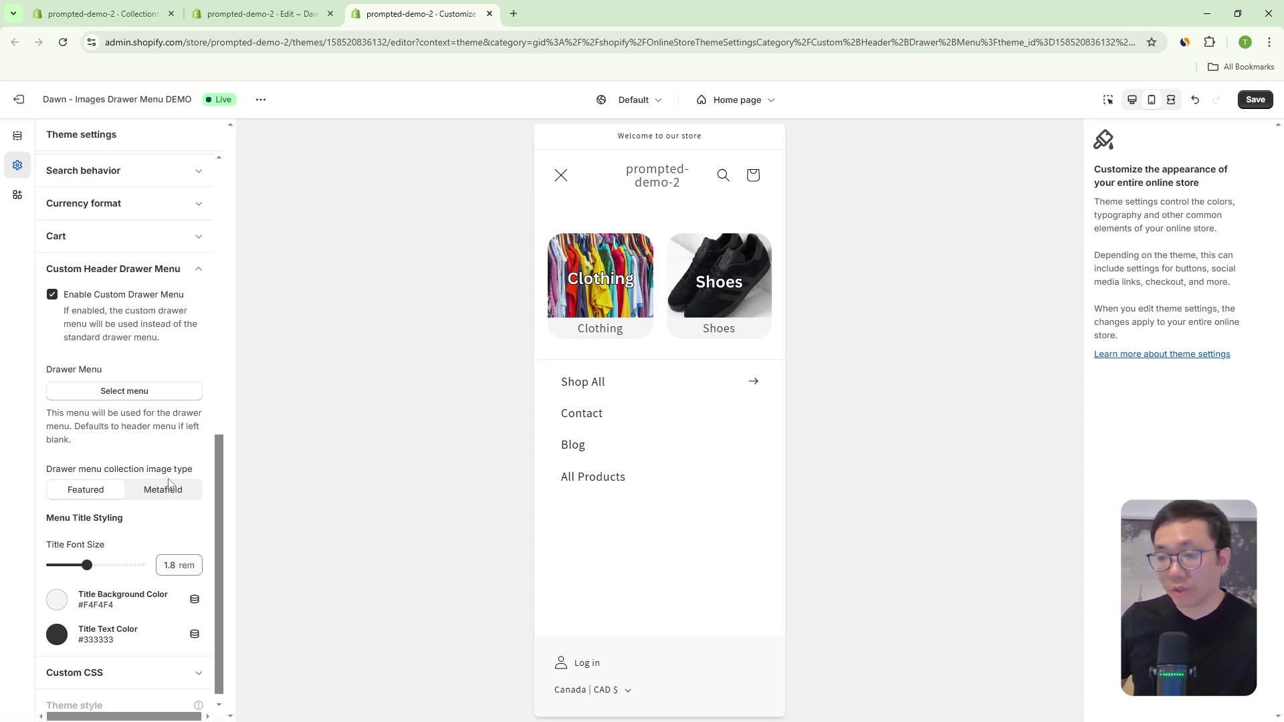
left_click(198, 490)
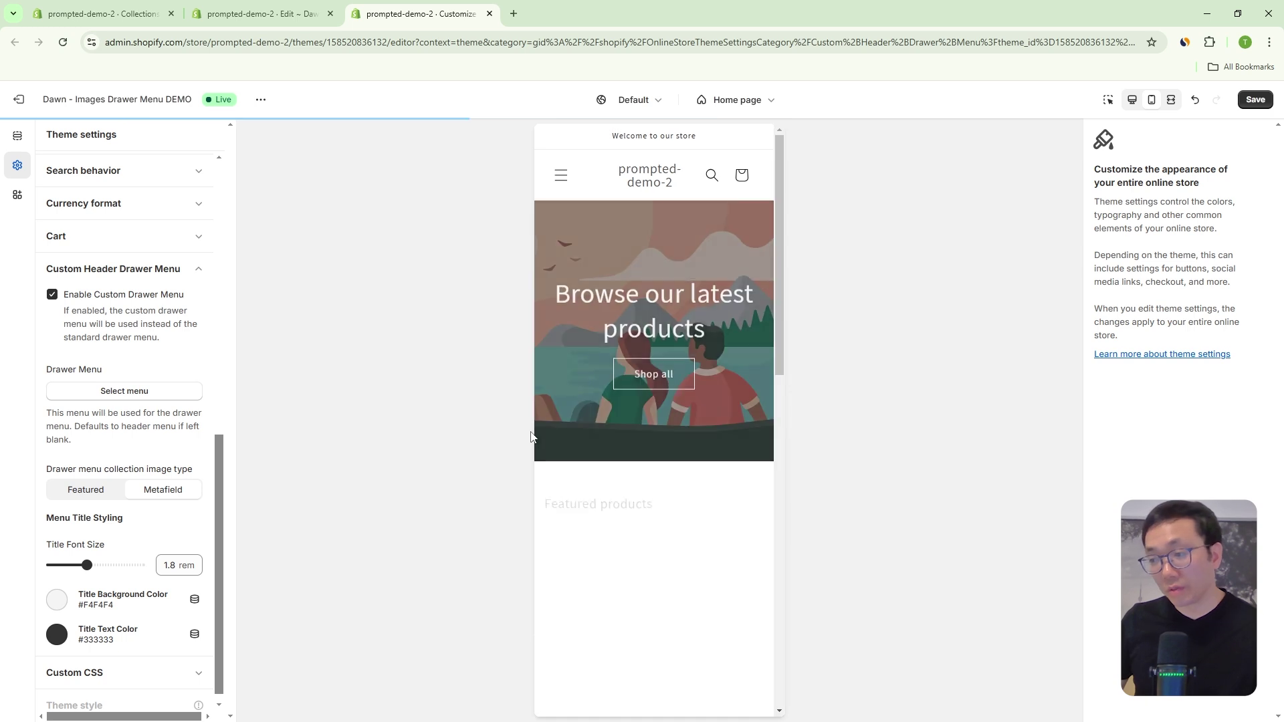
left_click(562, 173)
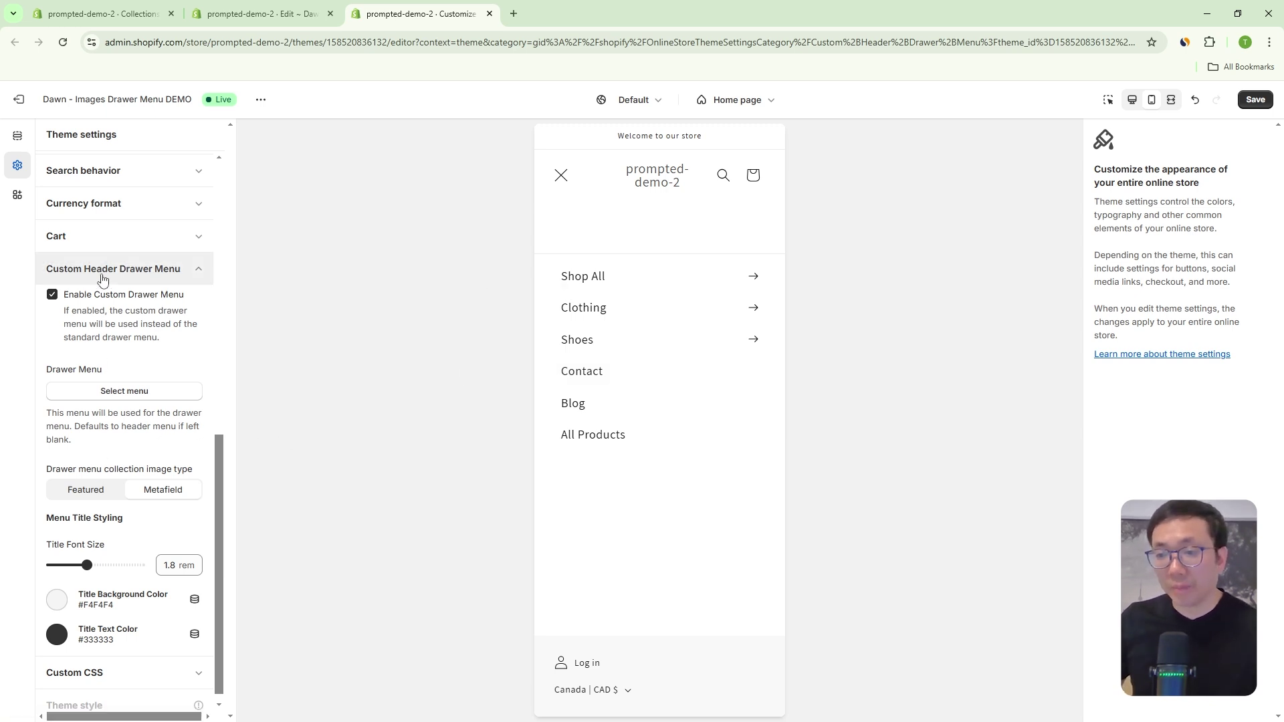
Open the Drawer Menu choices in the customizer and view the blank Add menu form under Navigation in the store admin.
left_click(130, 392)
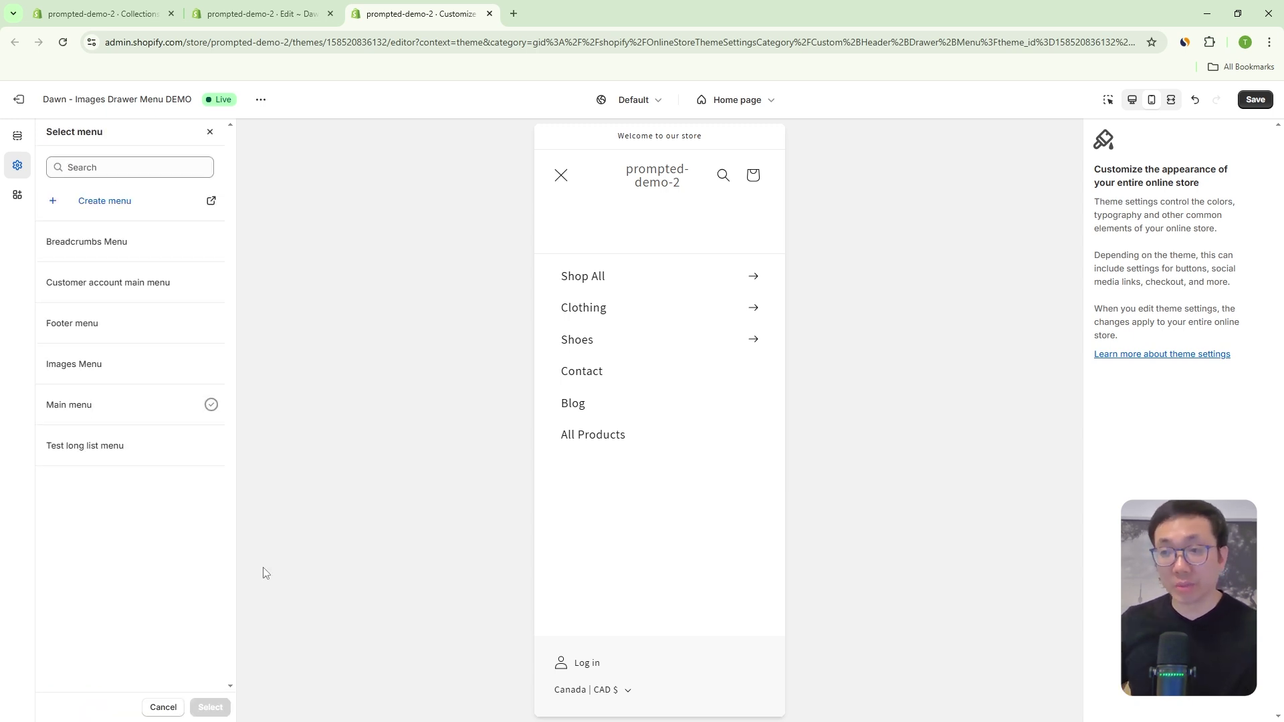
left_click(132, 18)
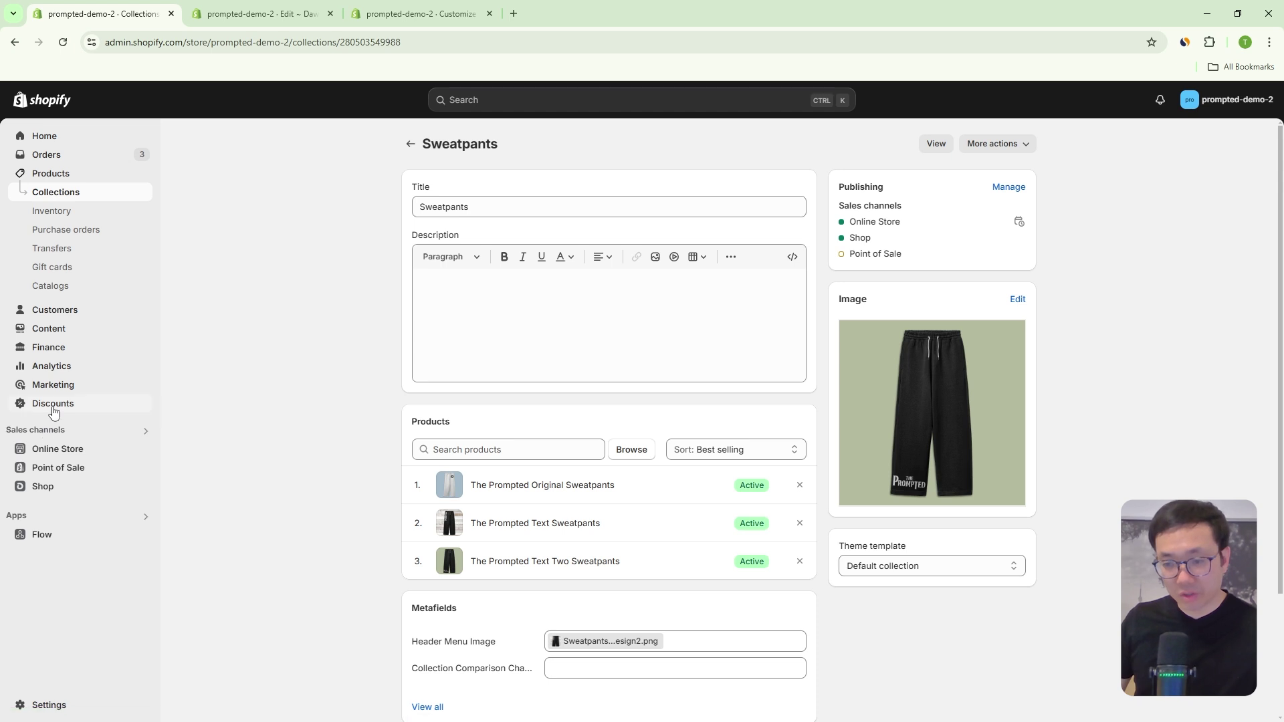
left_click(56, 448)
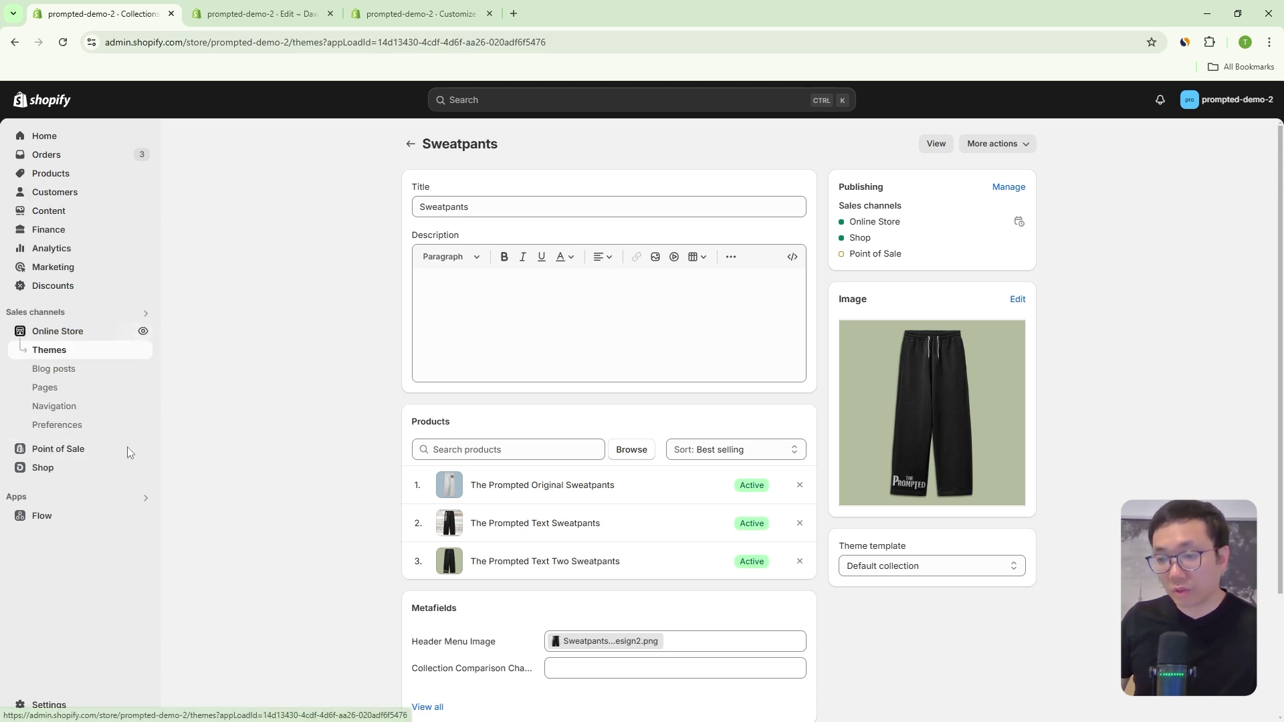
left_click(66, 407)
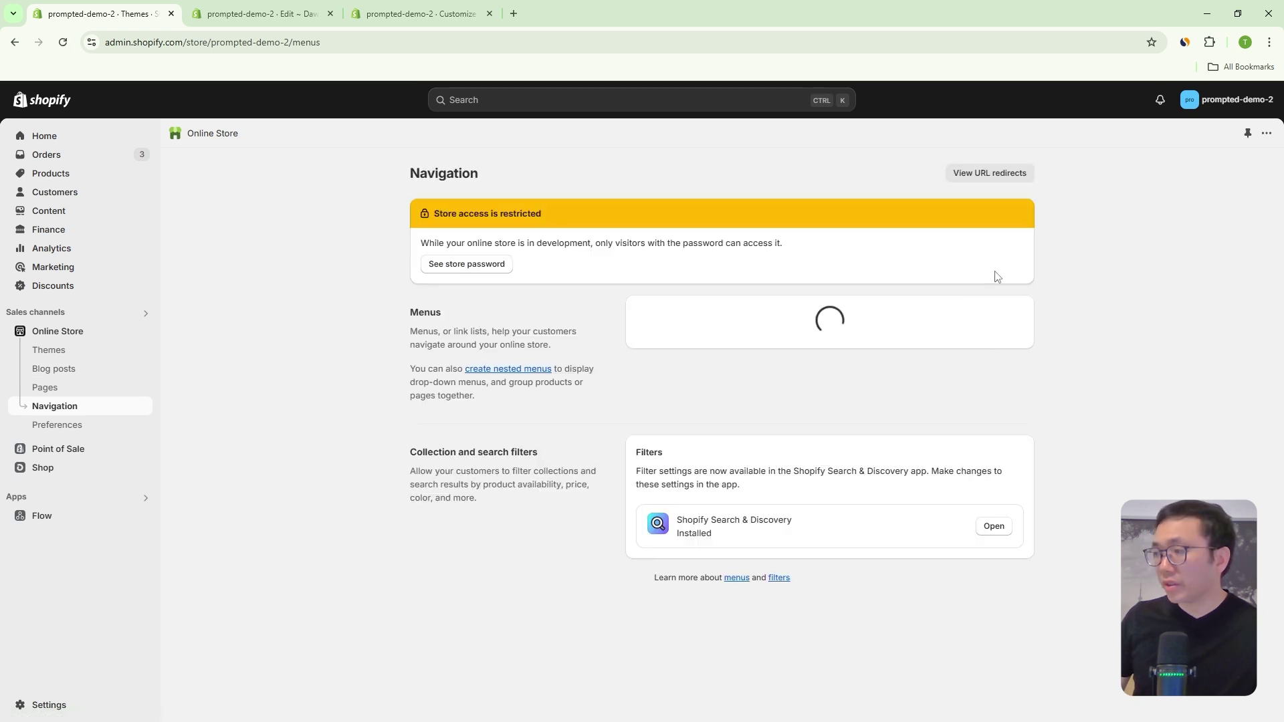
left_click(1005, 313)
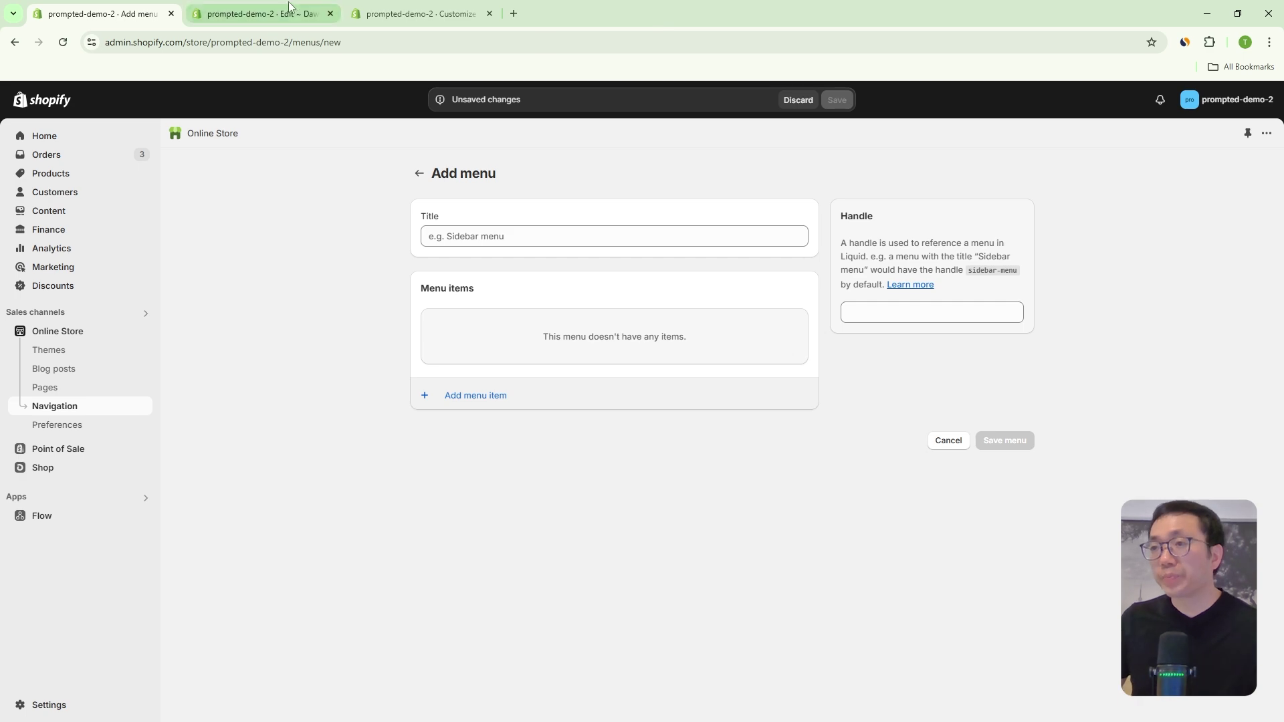
Return to the theme customizer, assign Images Menu as the Drawer Menu and open the drawer in the mobile preview.
left_click(302, 23)
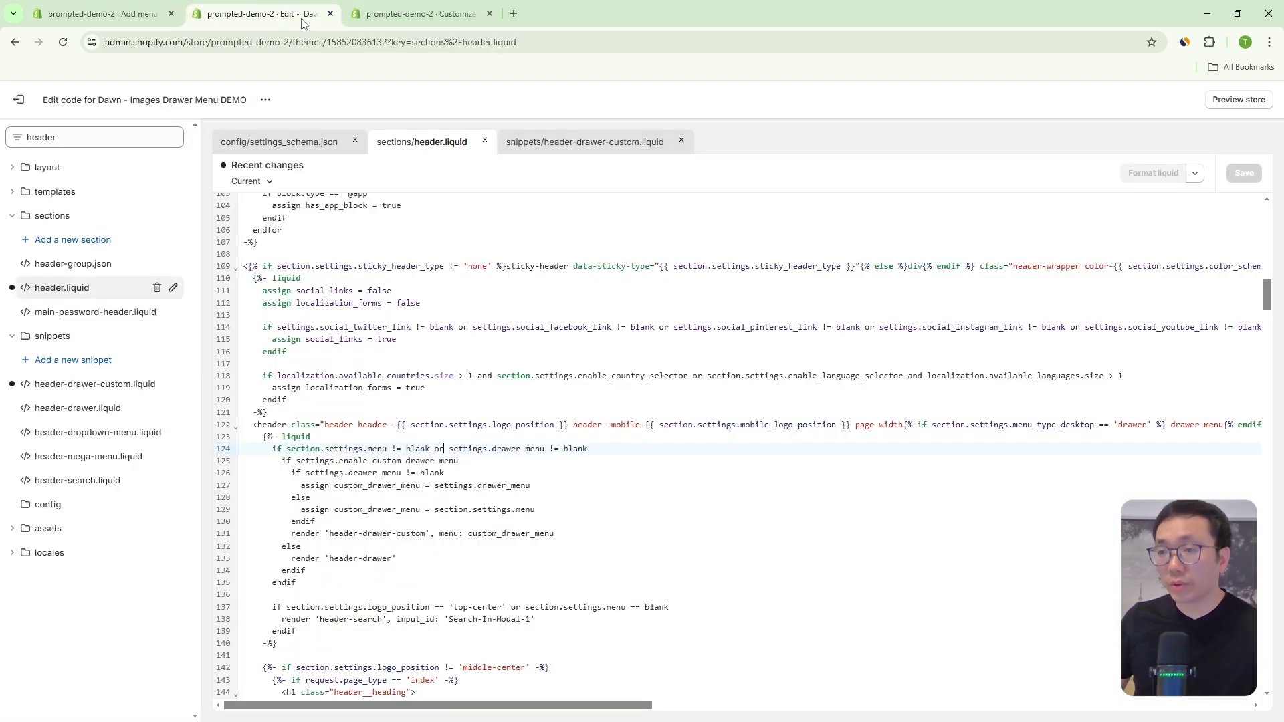
left_click(453, 14)
left_click(89, 378)
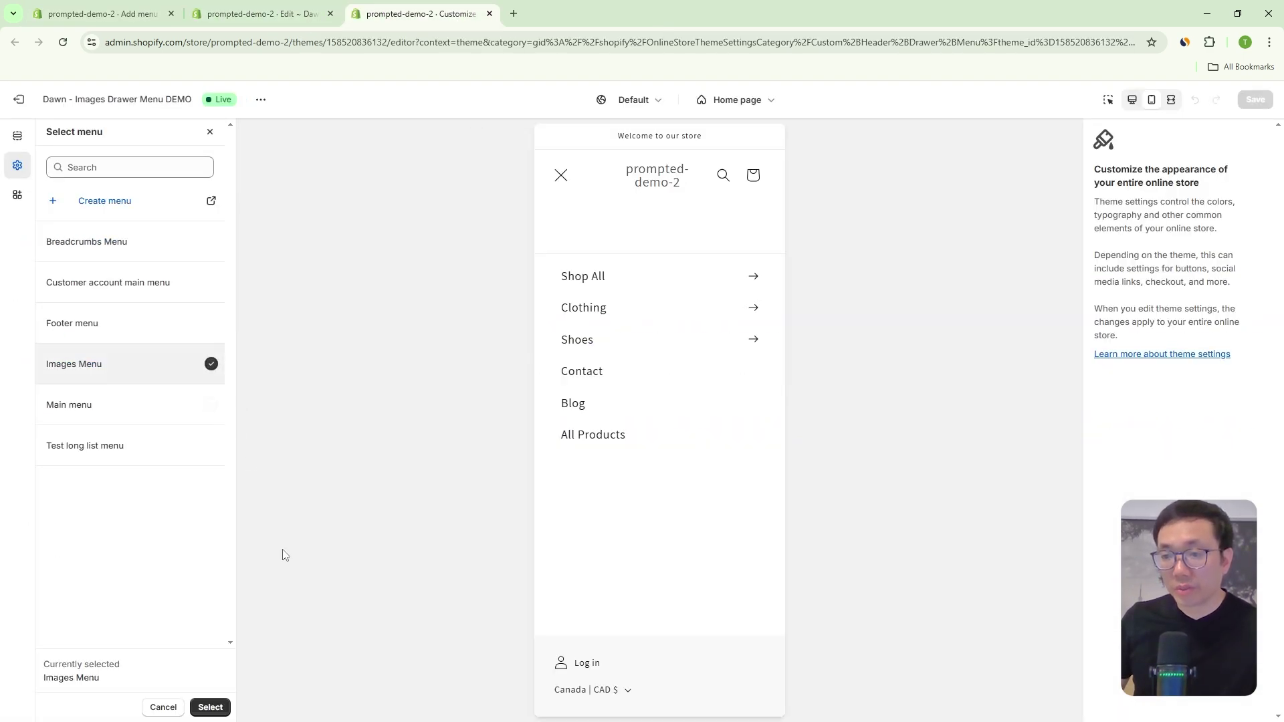
left_click(210, 707)
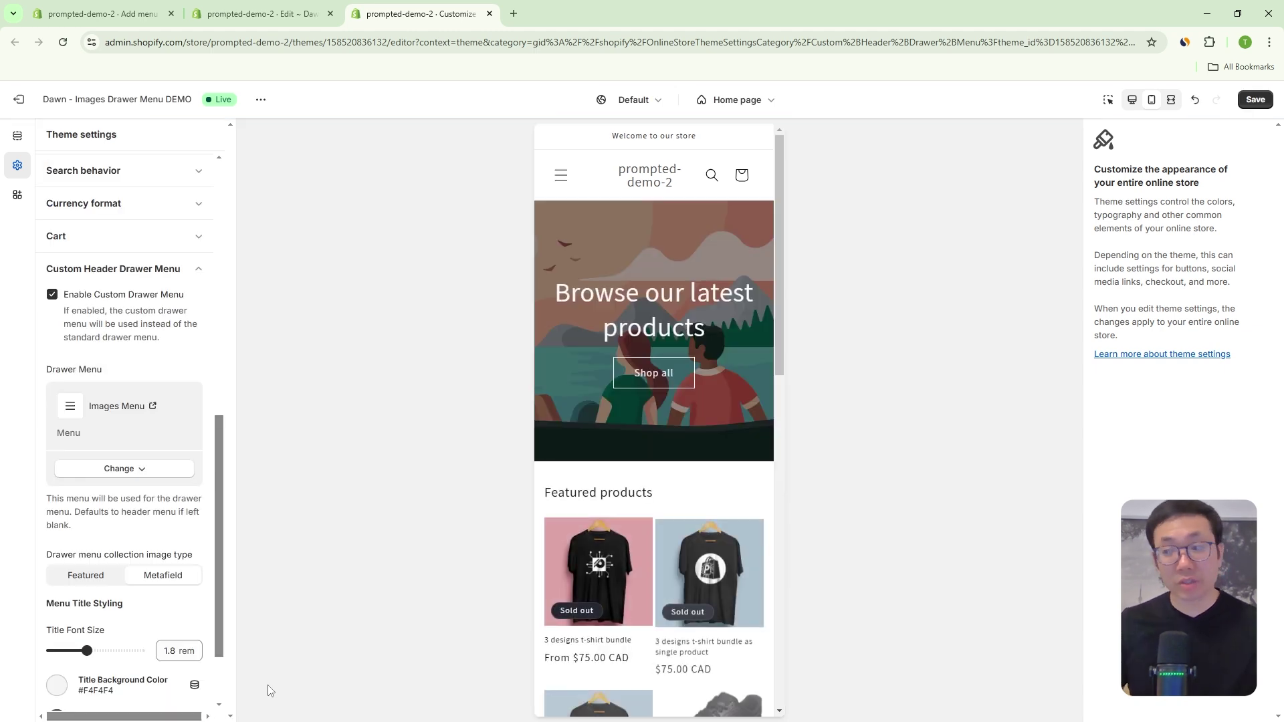
left_click(561, 175)
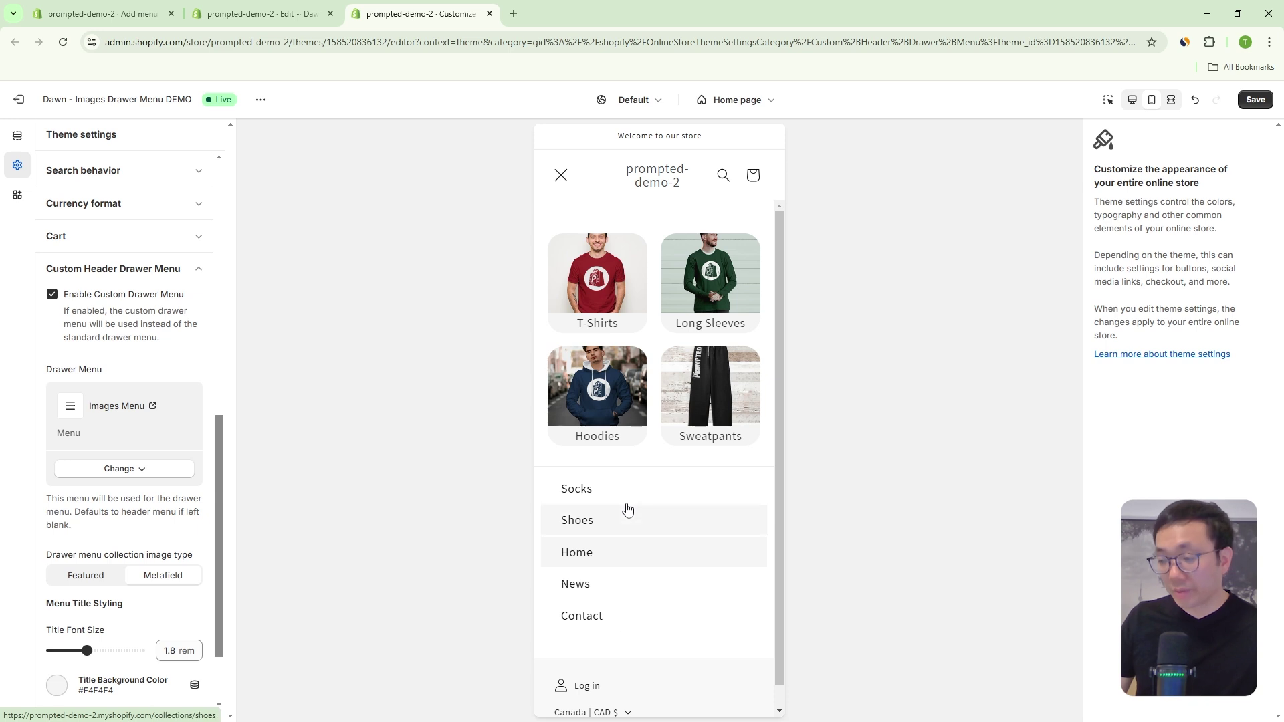
Set the drawer menu collection image type to Featured and review the reopened drawer in the mobile preview.
left_click(87, 578)
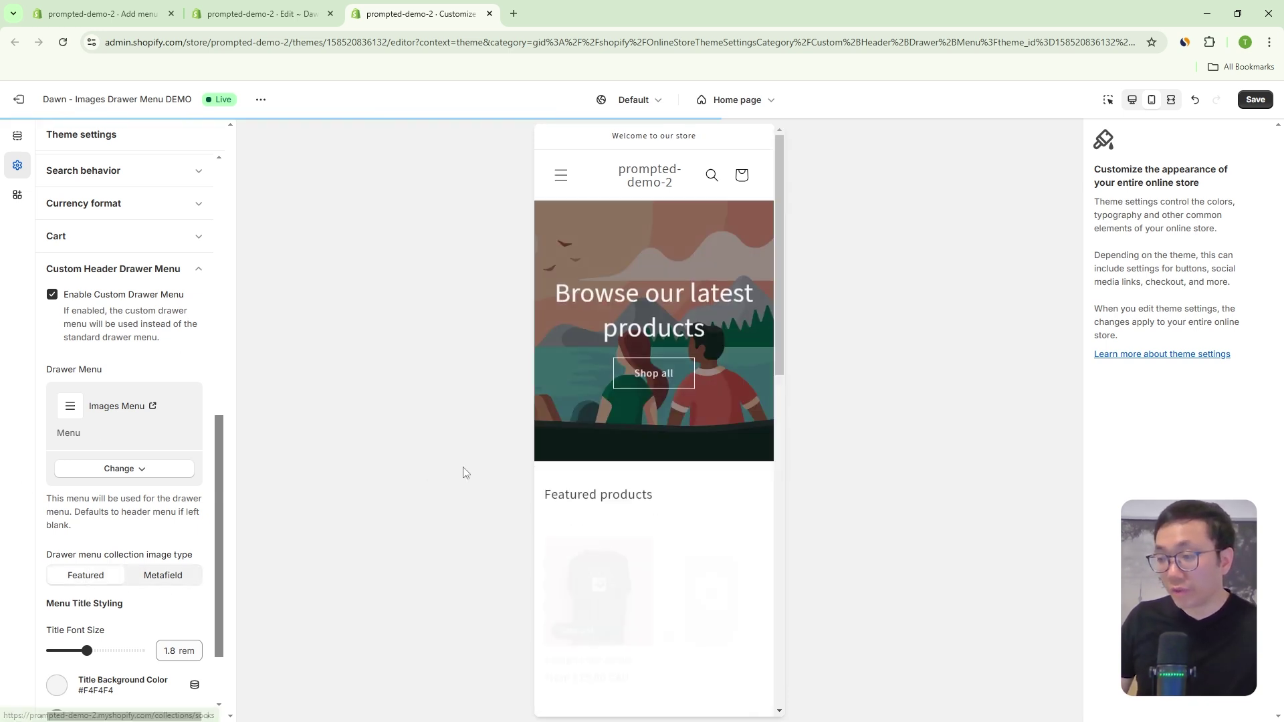
left_click(561, 176)
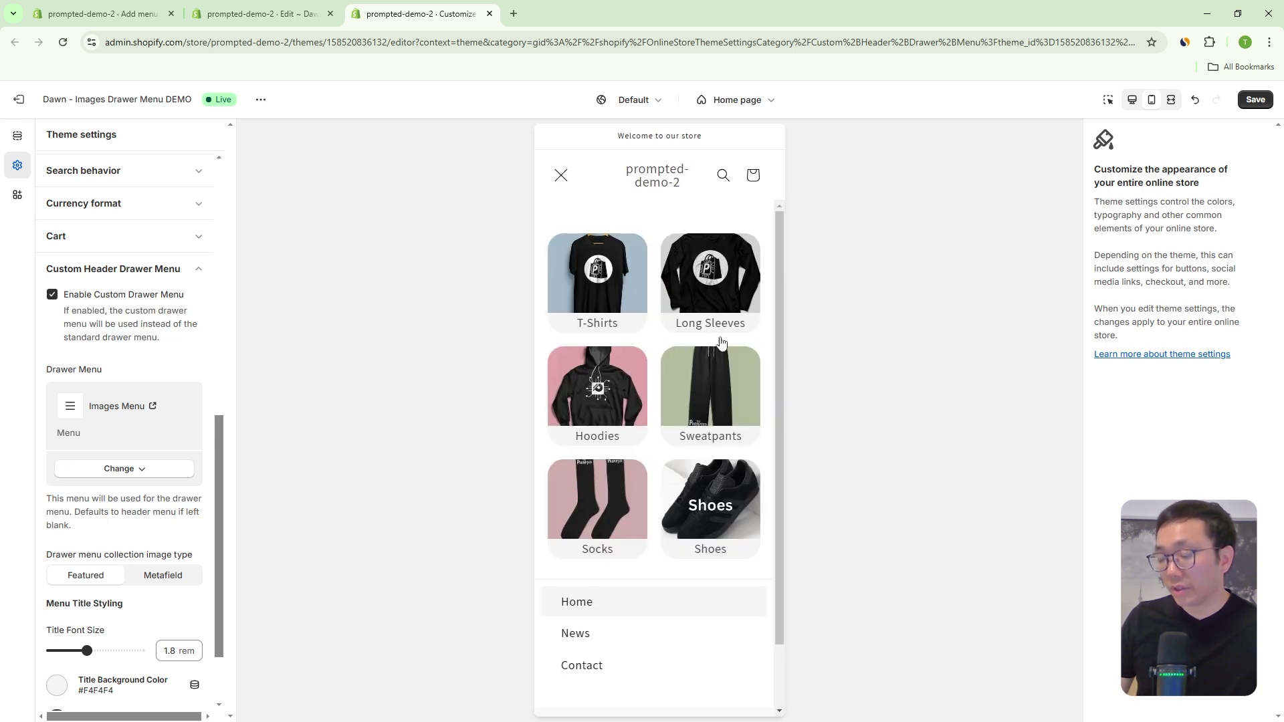
scroll(736, 348, "down", 1)
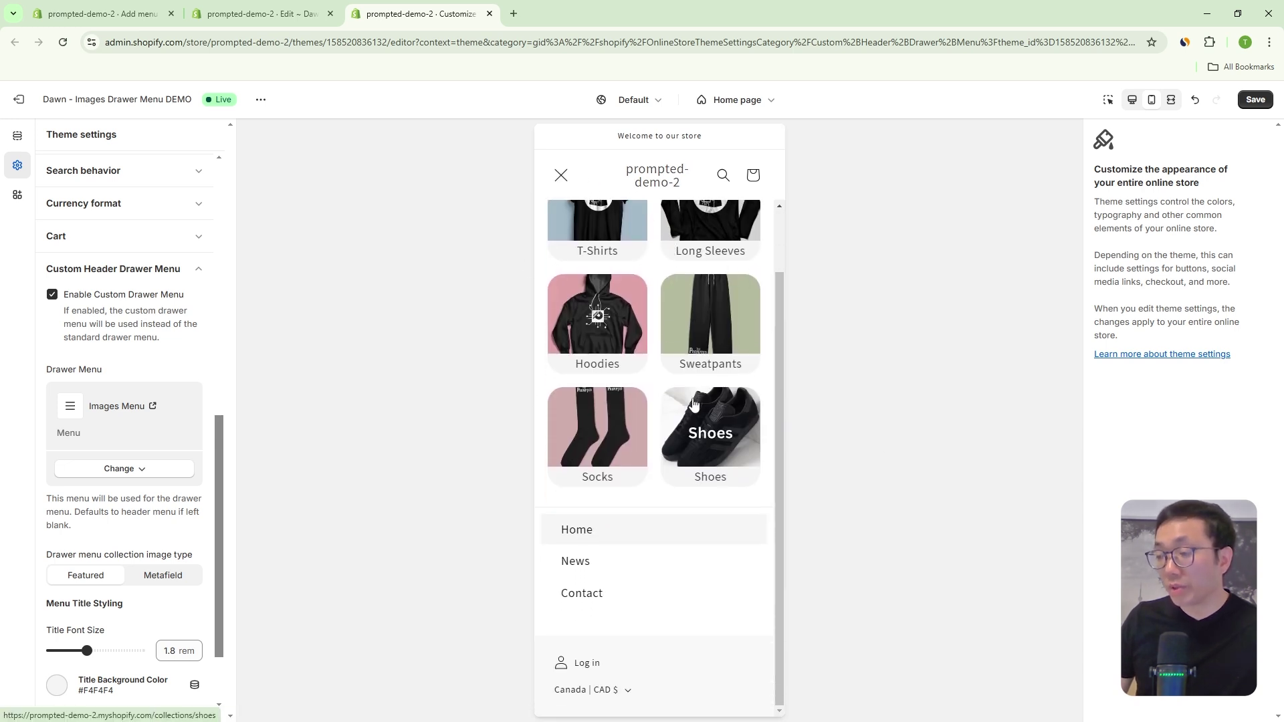
Open the Socks collection in the store admin and check its collection image and Header Menu Image metafield.
left_click(179, 8)
left_click(263, 8)
left_click(92, 7)
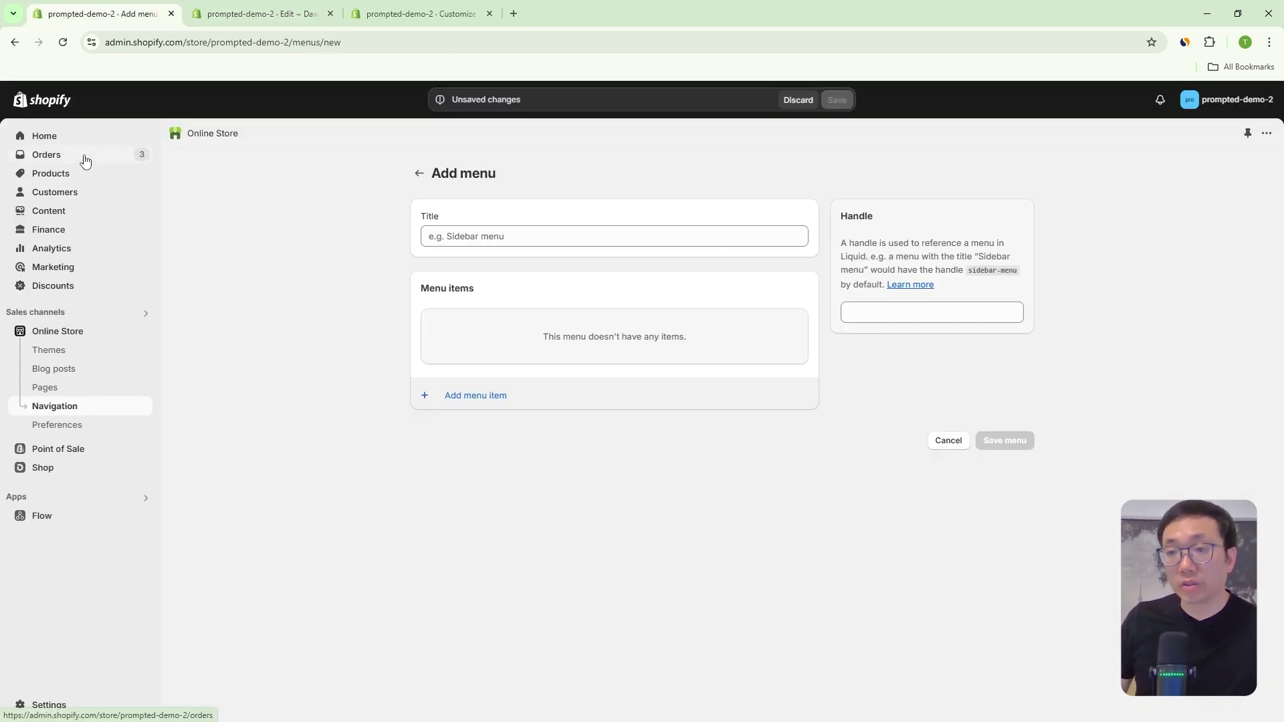
left_click(64, 173)
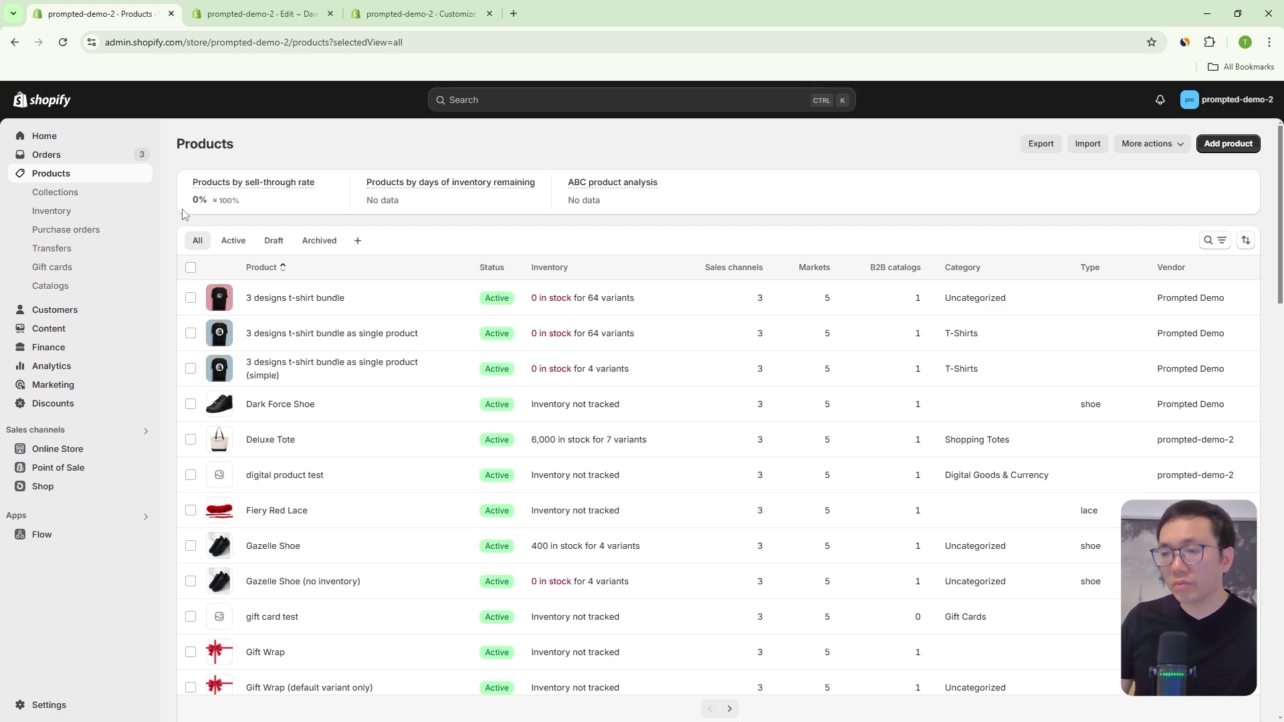
left_click(55, 195)
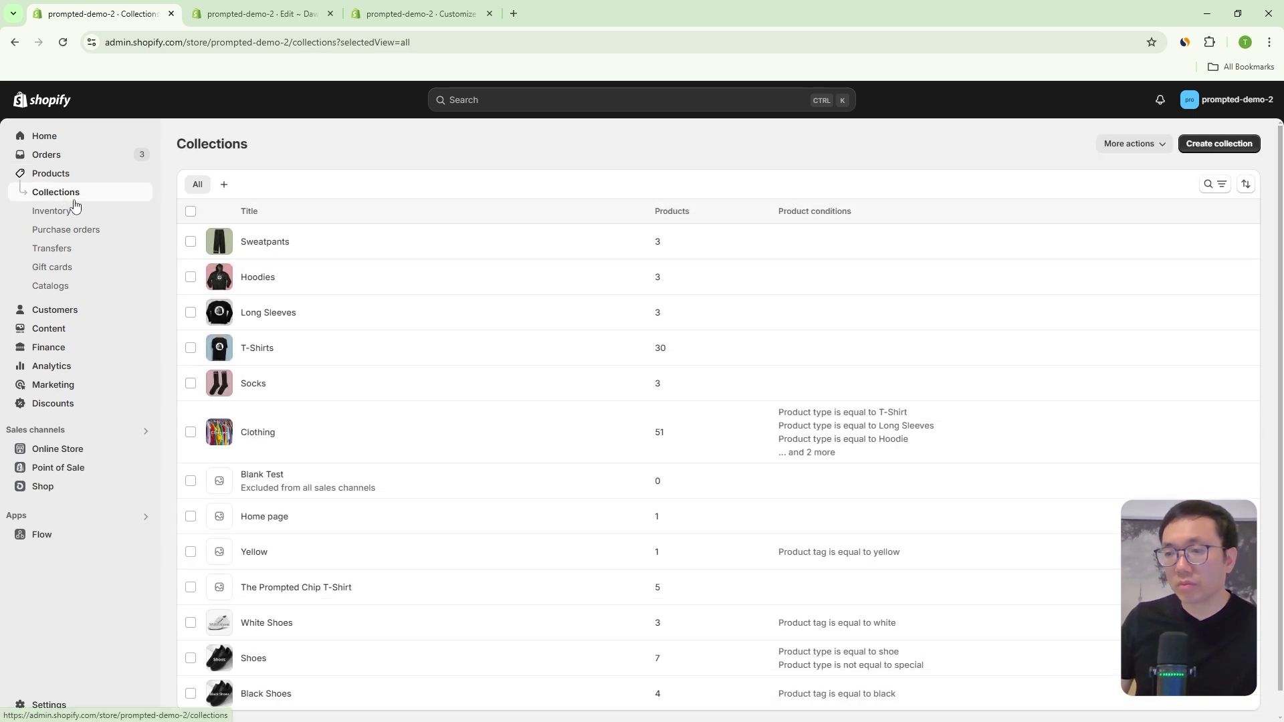
left_click(280, 384)
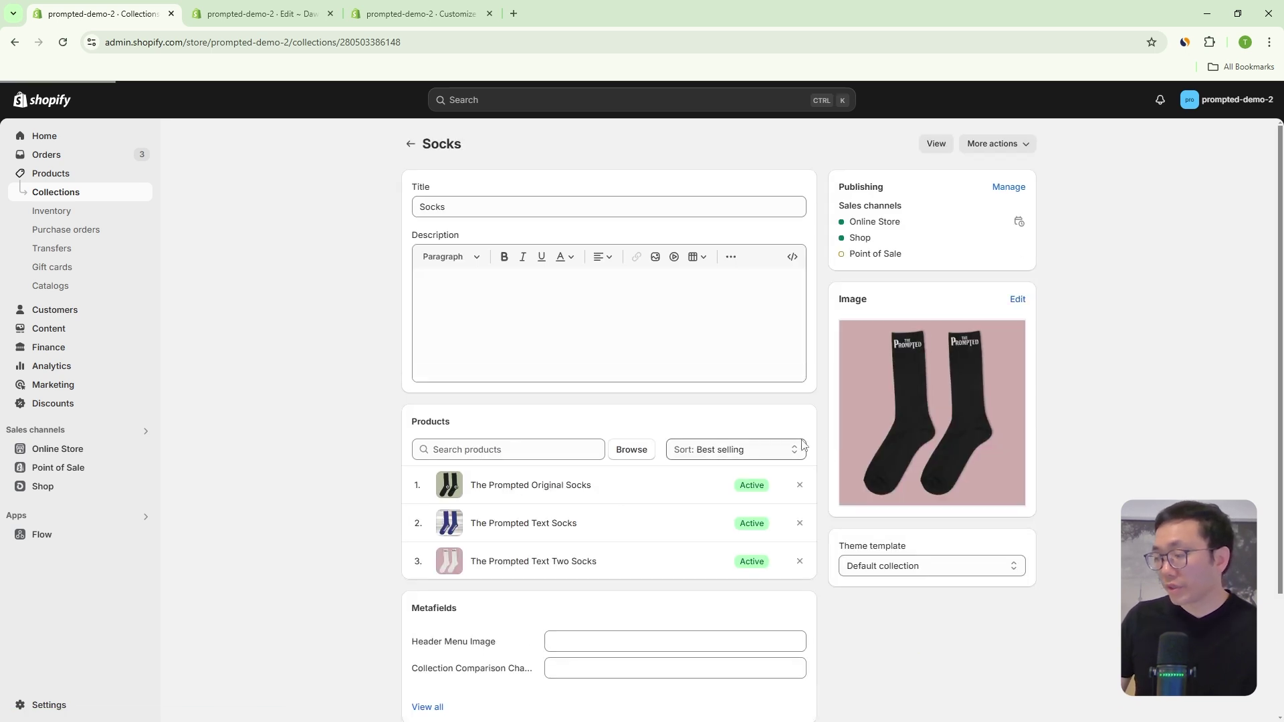
scroll(896, 444, "down", 2)
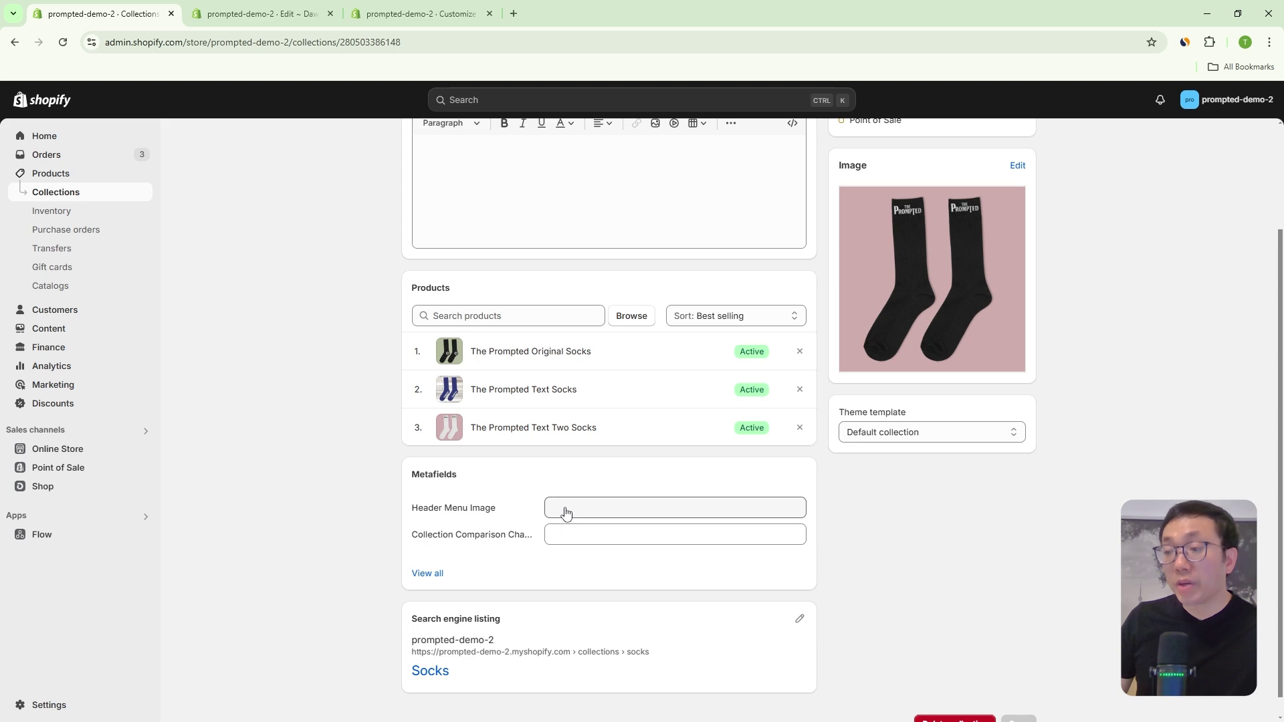
Return to the theme customizer, set the drawer menu collection image type to Metafield and reopen the drawer in the preview.
left_click(261, 14)
left_click(421, 13)
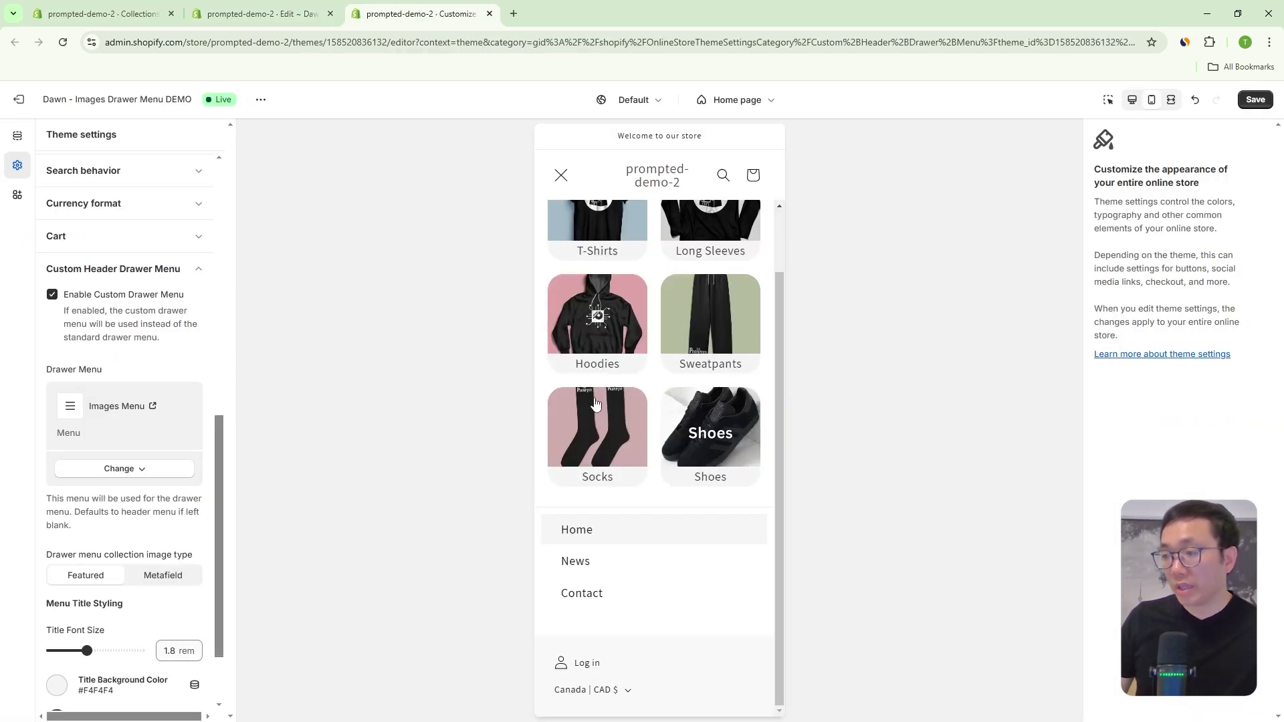
left_click(193, 583)
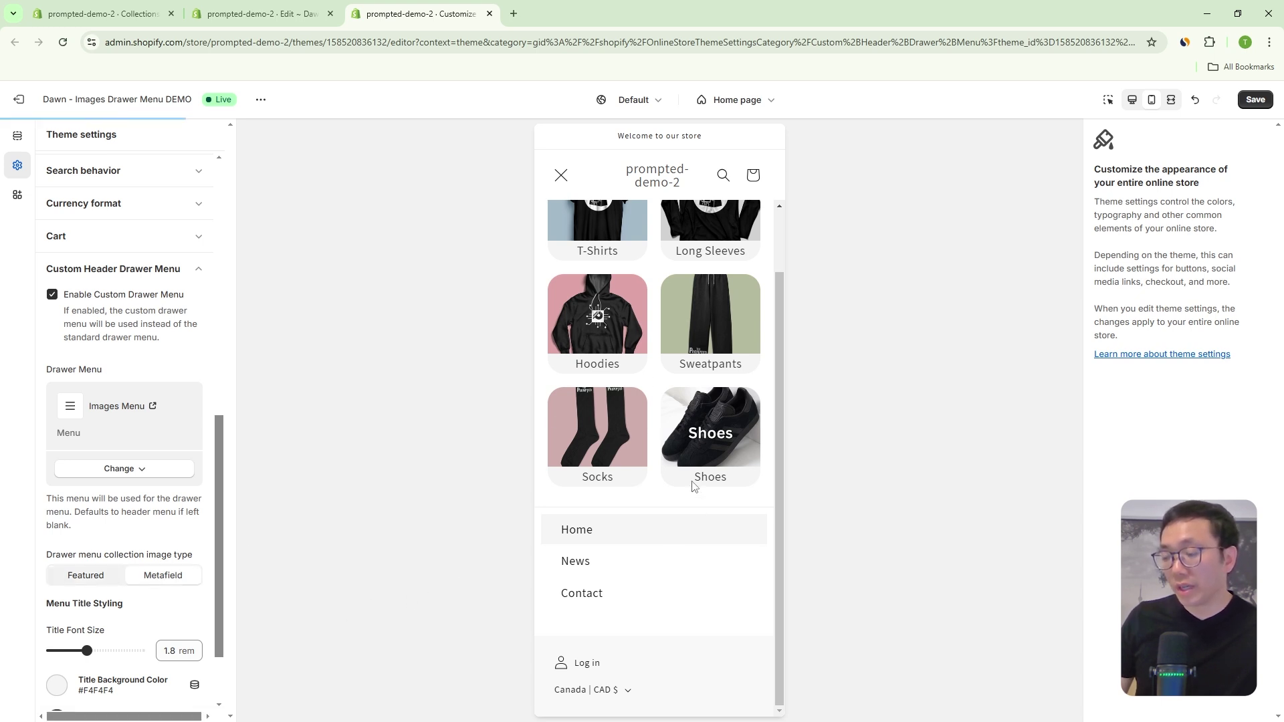
left_click(562, 177)
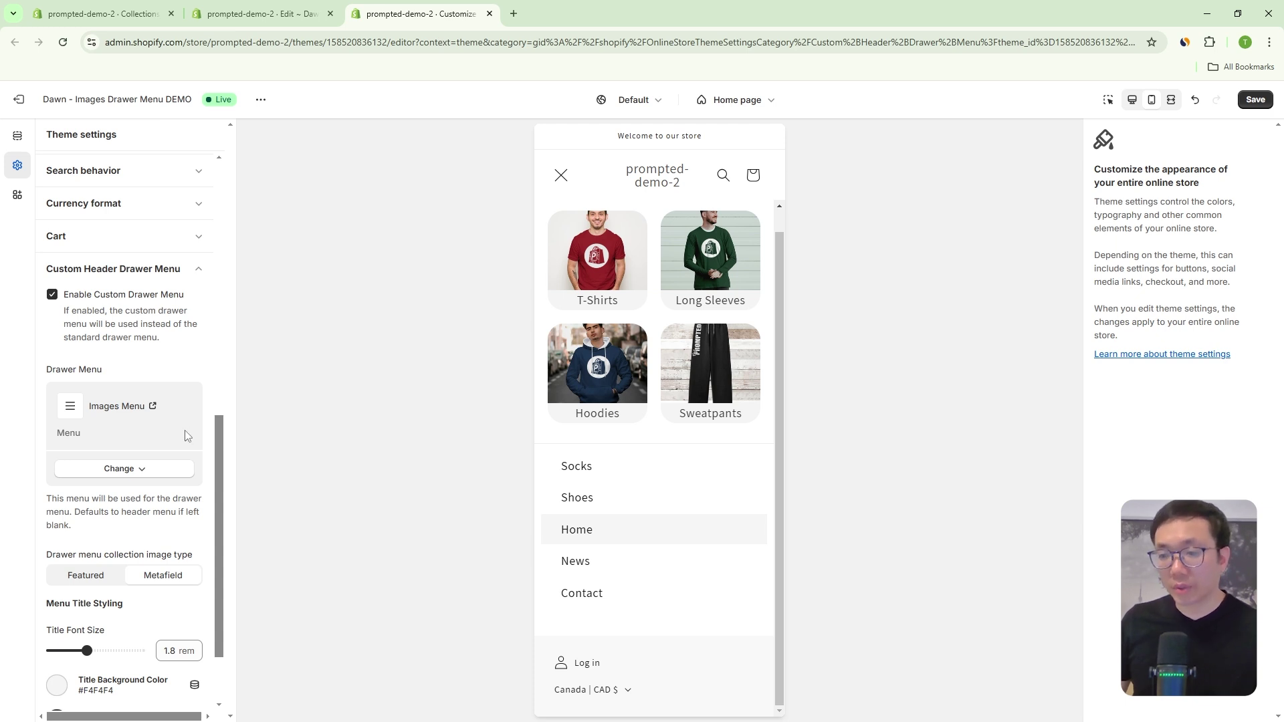
scroll(120, 332, "down", 2)
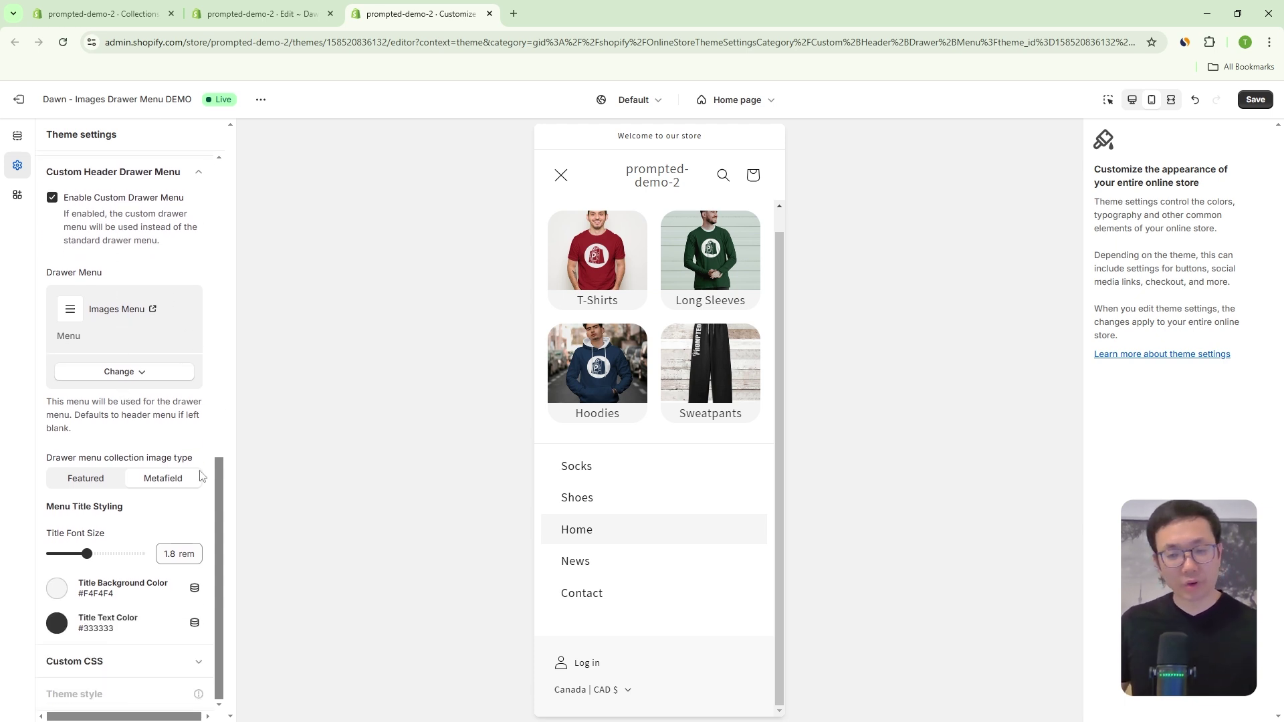